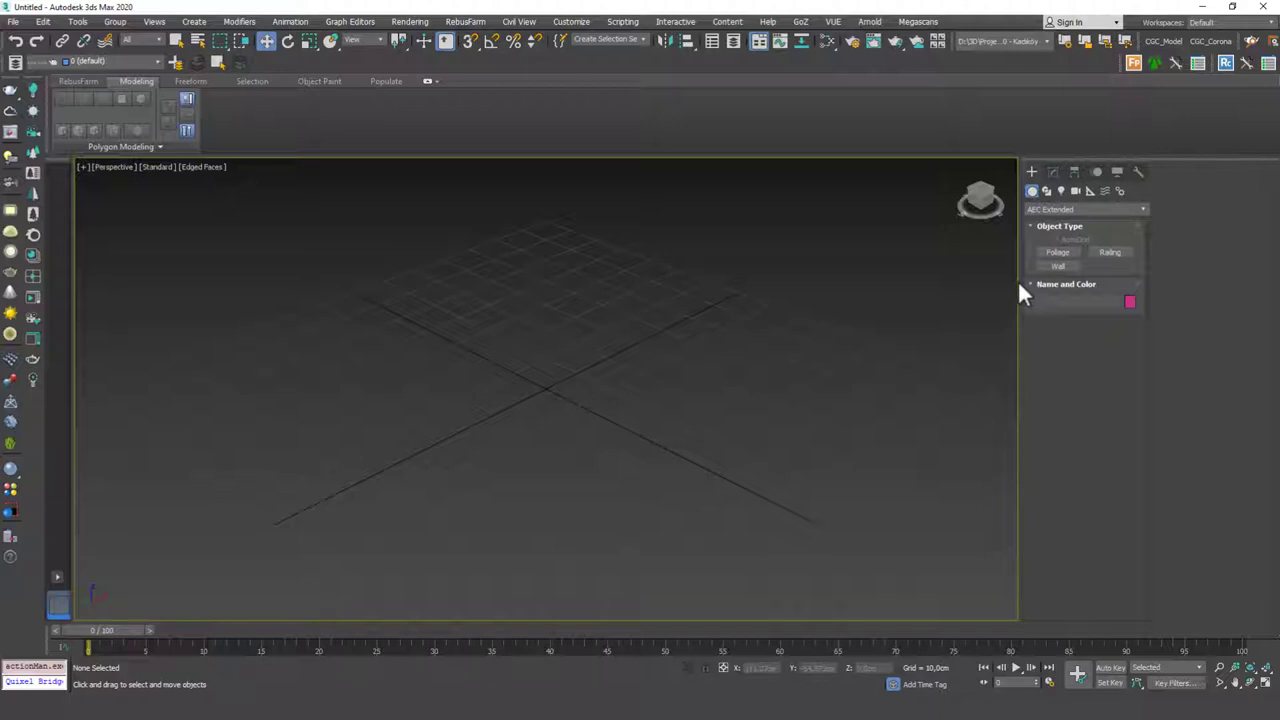
Bring up the floor-plan image and place it over the left side of the Perspective viewport
{"action": "key", "text": "alt+Tab"}
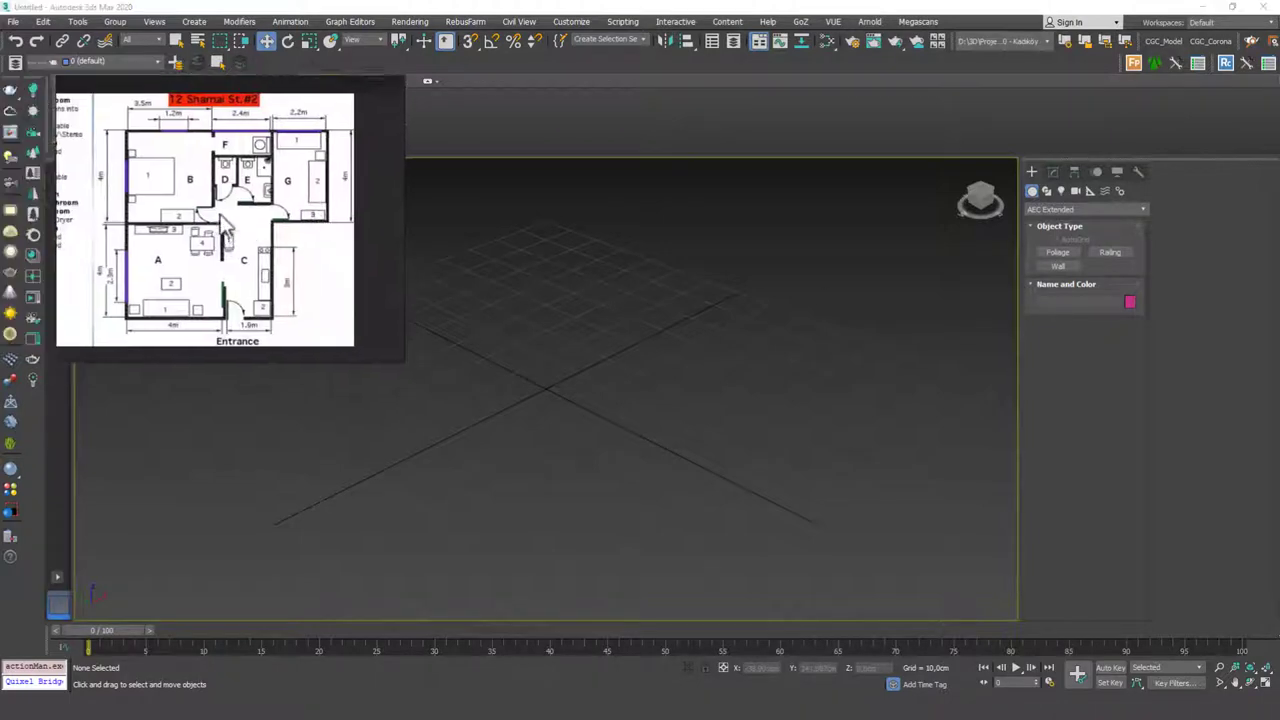
{"action": "left_click_drag", "start_coordinate": [202, 202], "coordinate": [278, 318]}
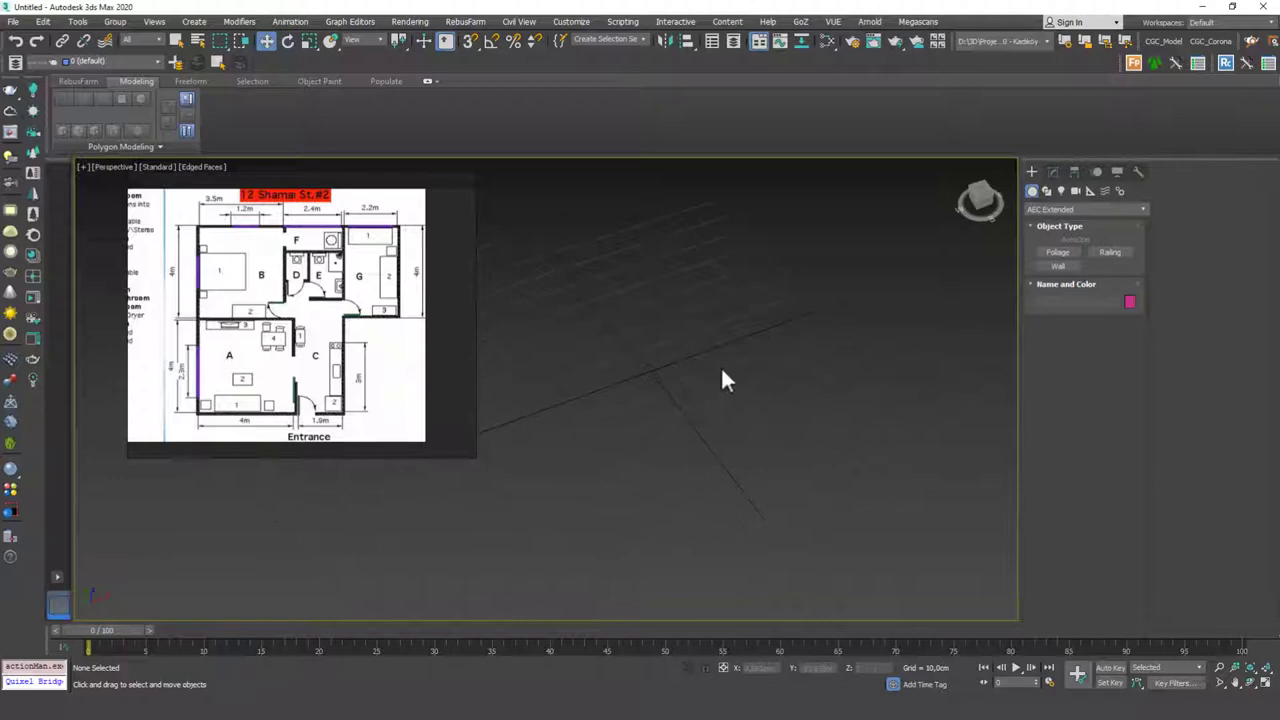
Start the AEC Extended Wall tool and check its 20 cm width and 300 cm height
{"action": "left_click", "coordinate": [1058, 210]}
{"action": "left_click", "coordinate": [1053, 286]}
{"action": "left_click", "coordinate": [1060, 265]}
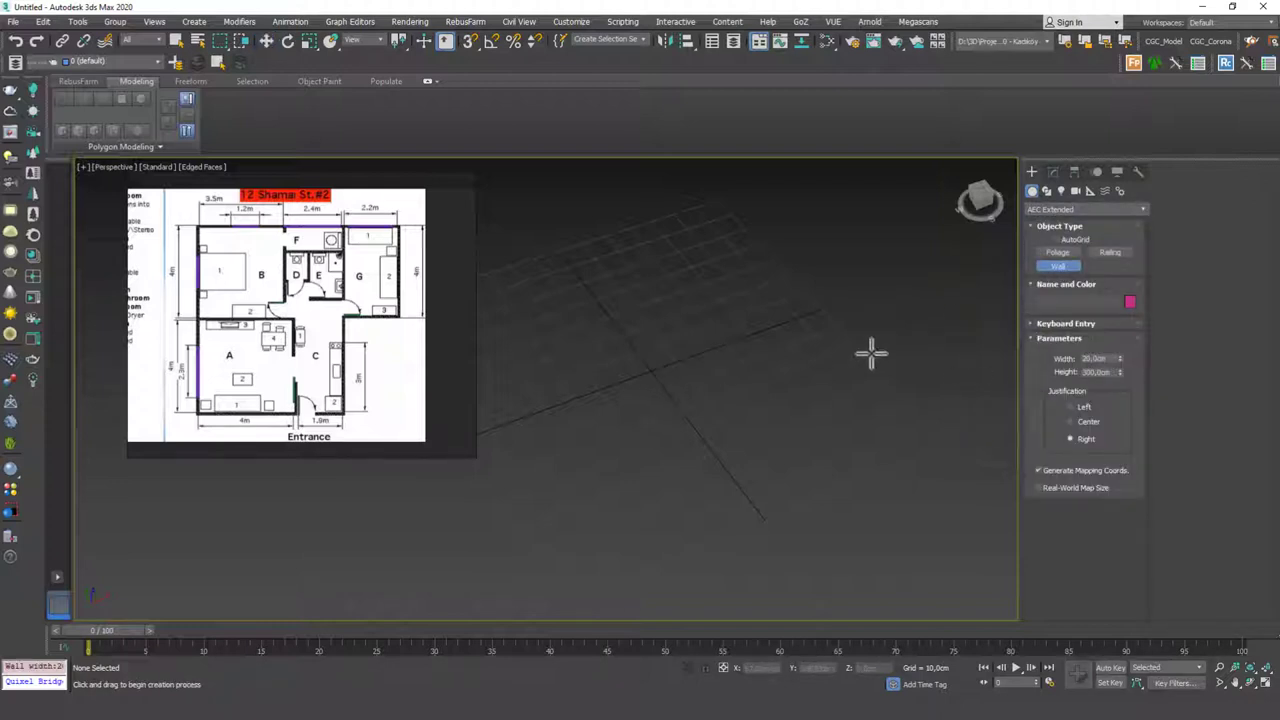
{"action": "left_click_drag", "start_coordinate": [1110, 358], "coordinate": [1018, 396]}
Draw a trial open wall chain through seven corner points in the viewport
{"action": "left_click", "coordinate": [579, 337]}
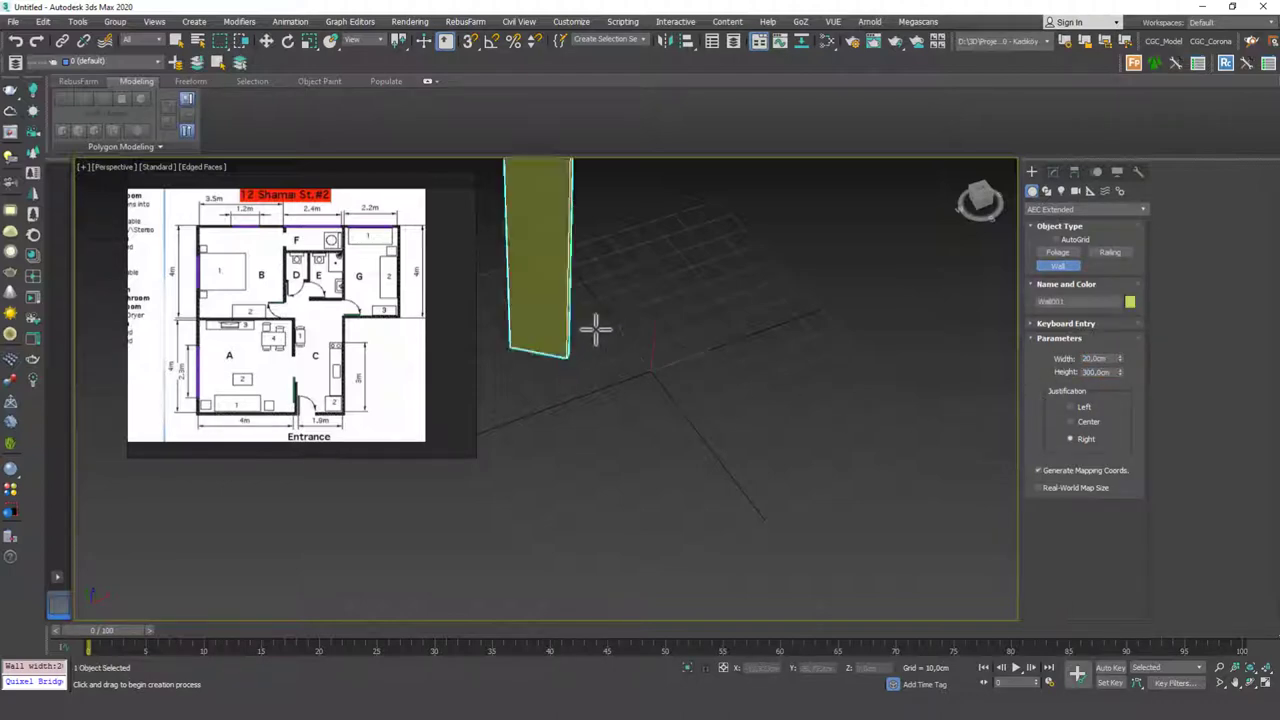
{"action": "left_click", "coordinate": [783, 217]}
{"action": "left_click", "coordinate": [773, 345]}
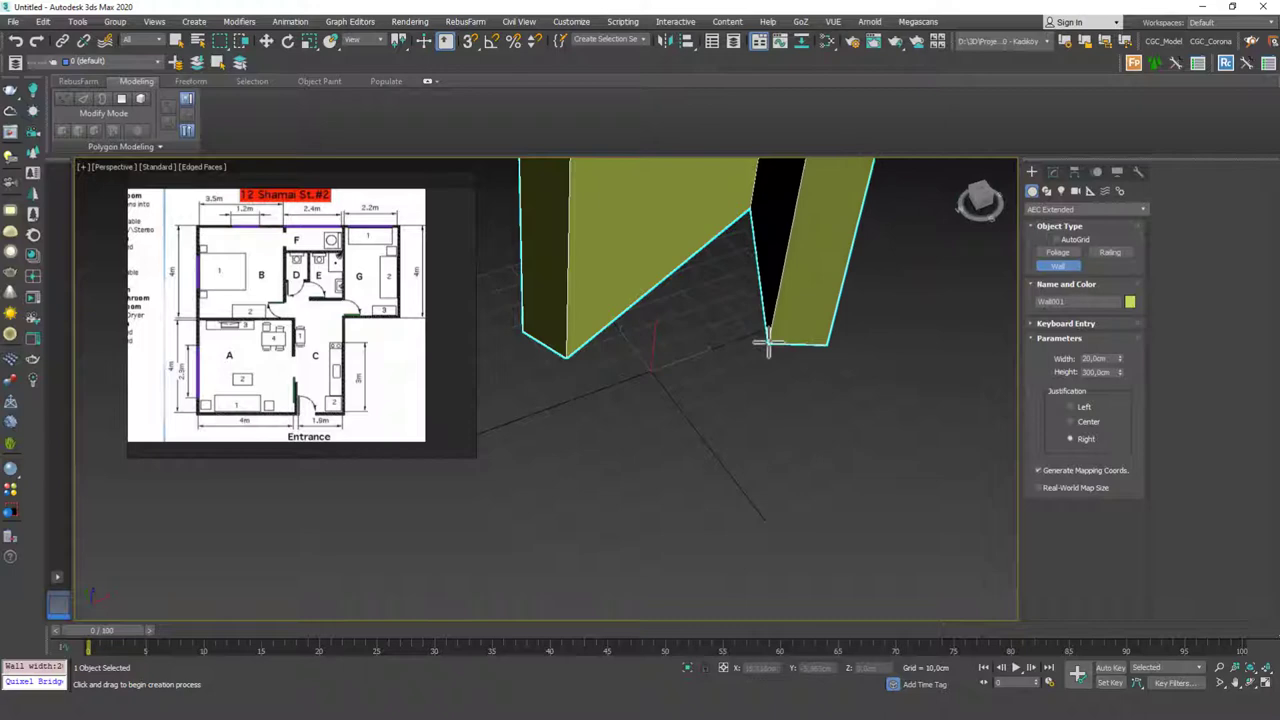
{"action": "scroll", "coordinate": [771, 338], "scroll_direction": "down", "scroll_amount": 6}
{"action": "left_click", "coordinate": [948, 470]}
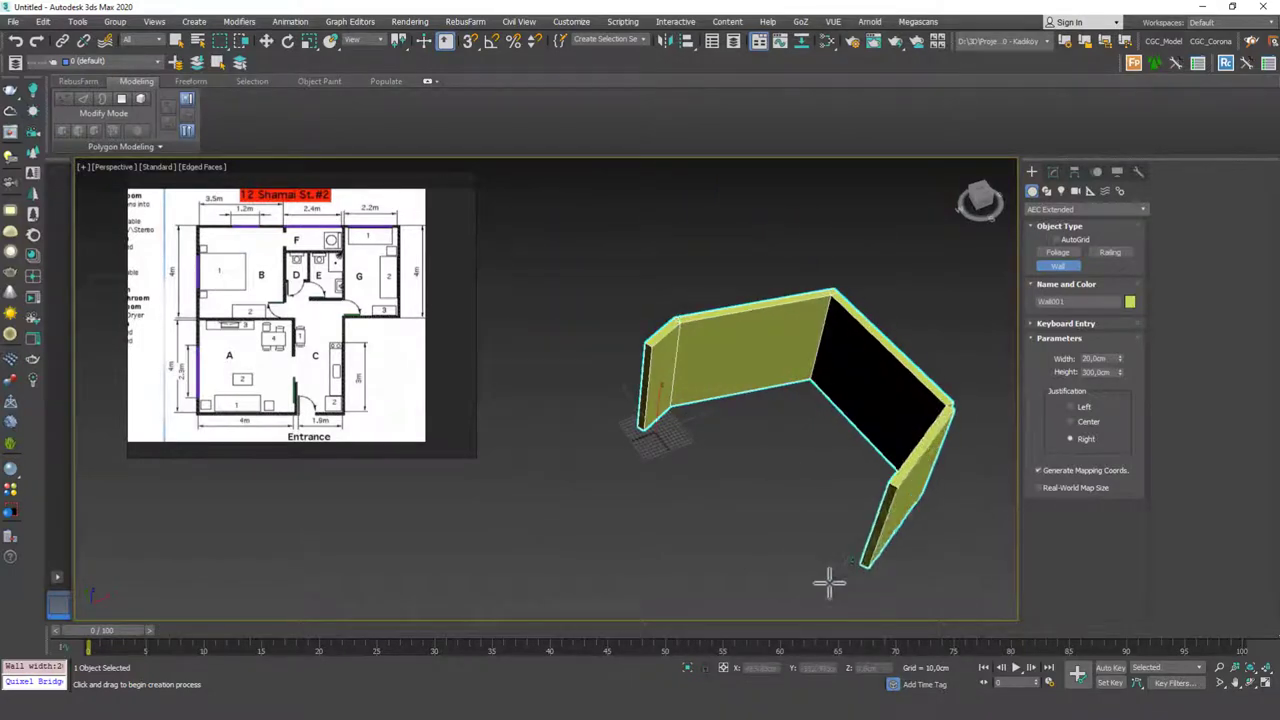
{"action": "left_click", "coordinate": [829, 583]}
{"action": "left_click", "coordinate": [646, 591]}
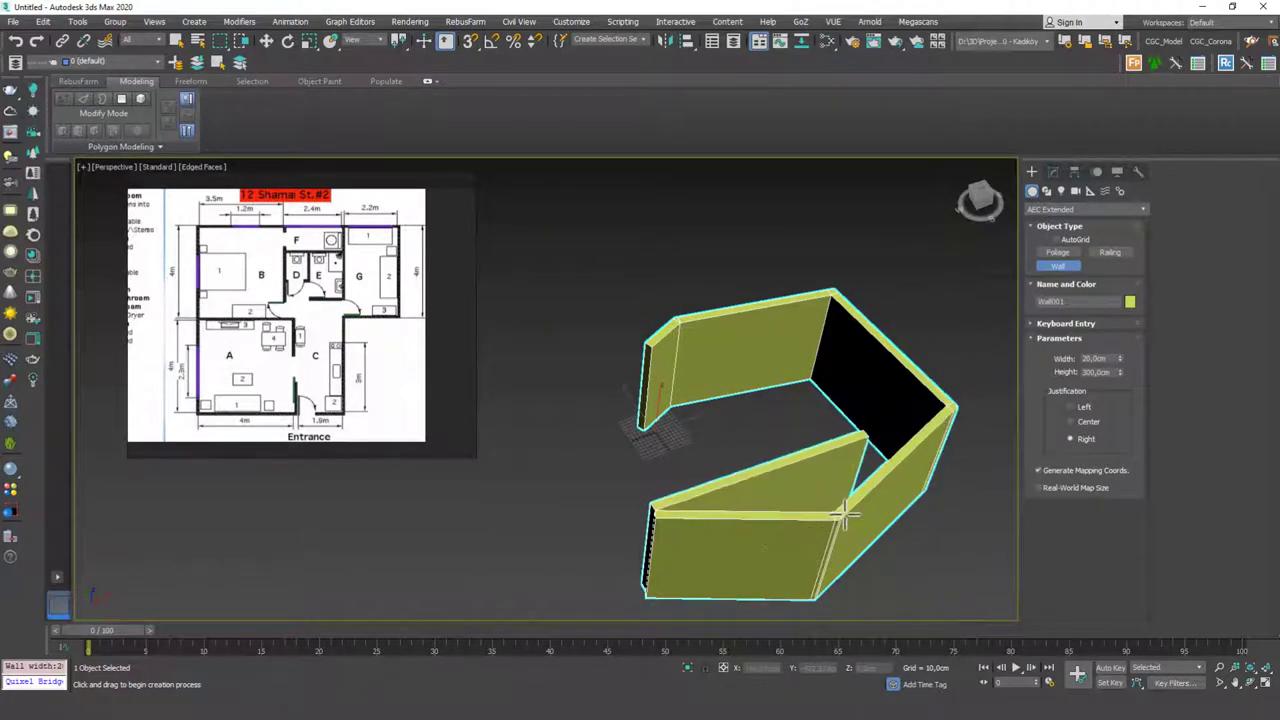
{"action": "left_click", "coordinate": [558, 458]}
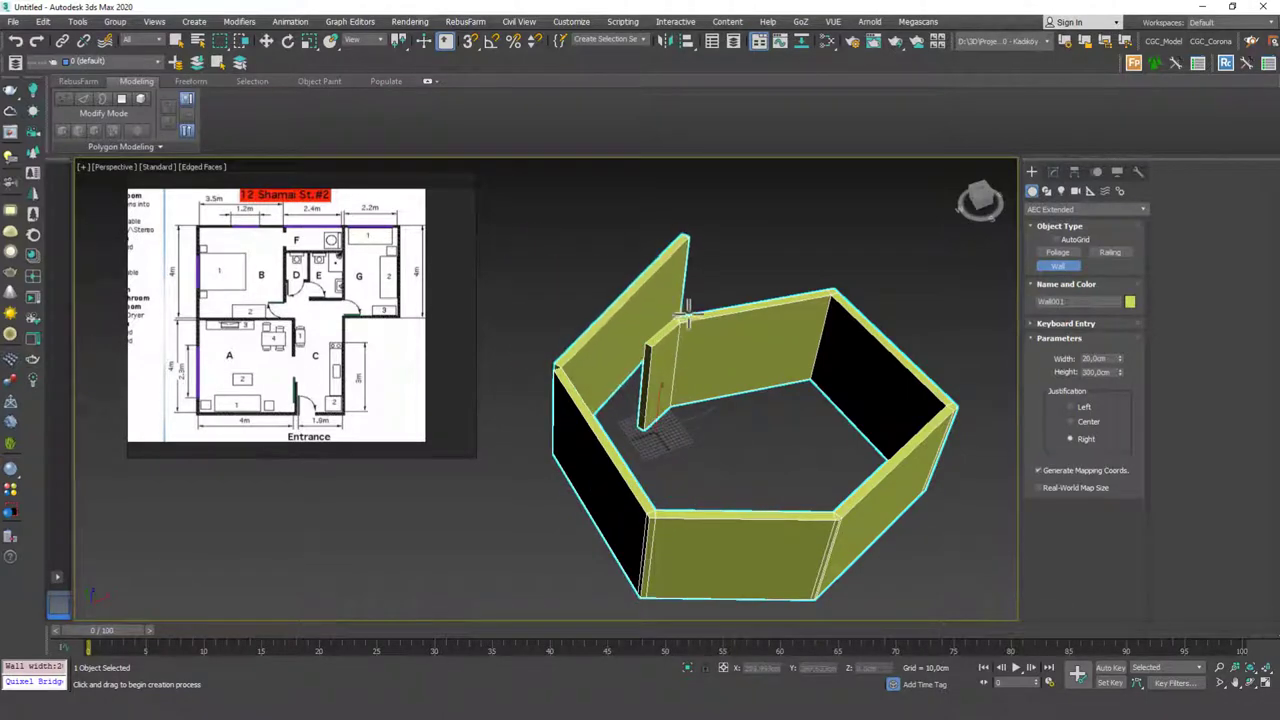
{"action": "middle_click_drag", "start_coordinate": [670, 377], "coordinate": [745, 399]}
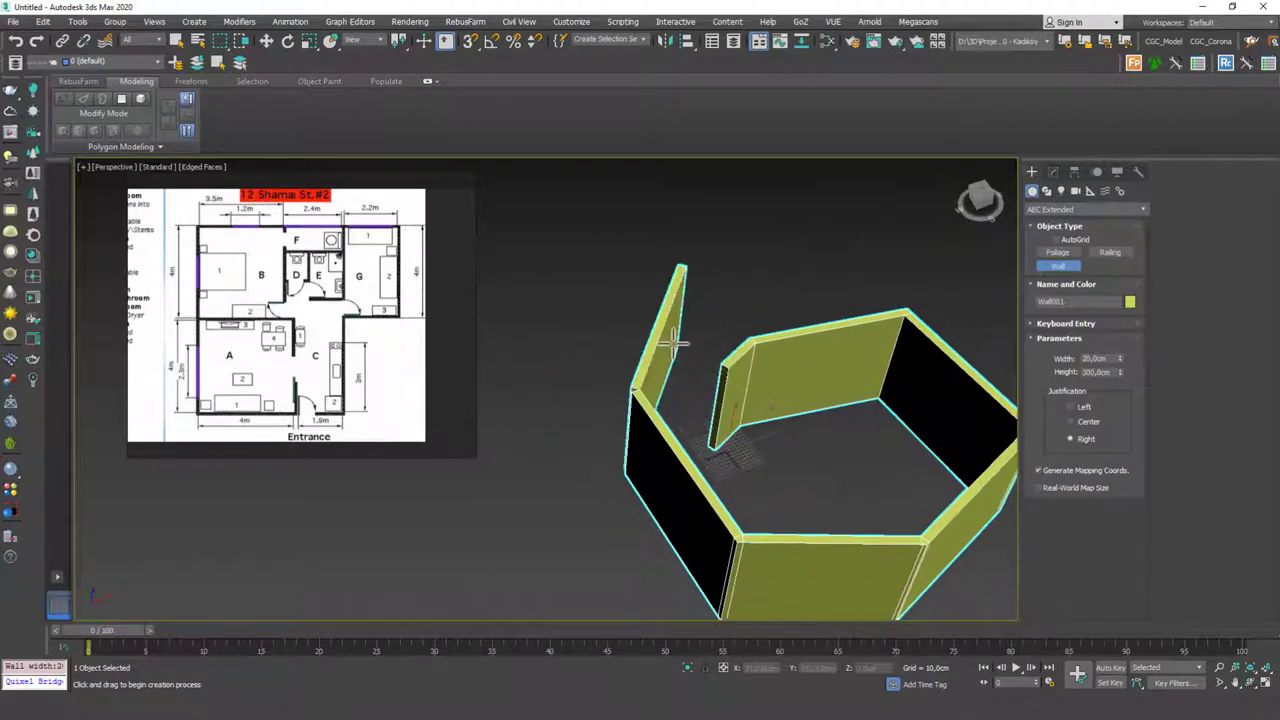
{"action": "scroll", "coordinate": [893, 261], "scroll_direction": "down", "scroll_amount": 2}
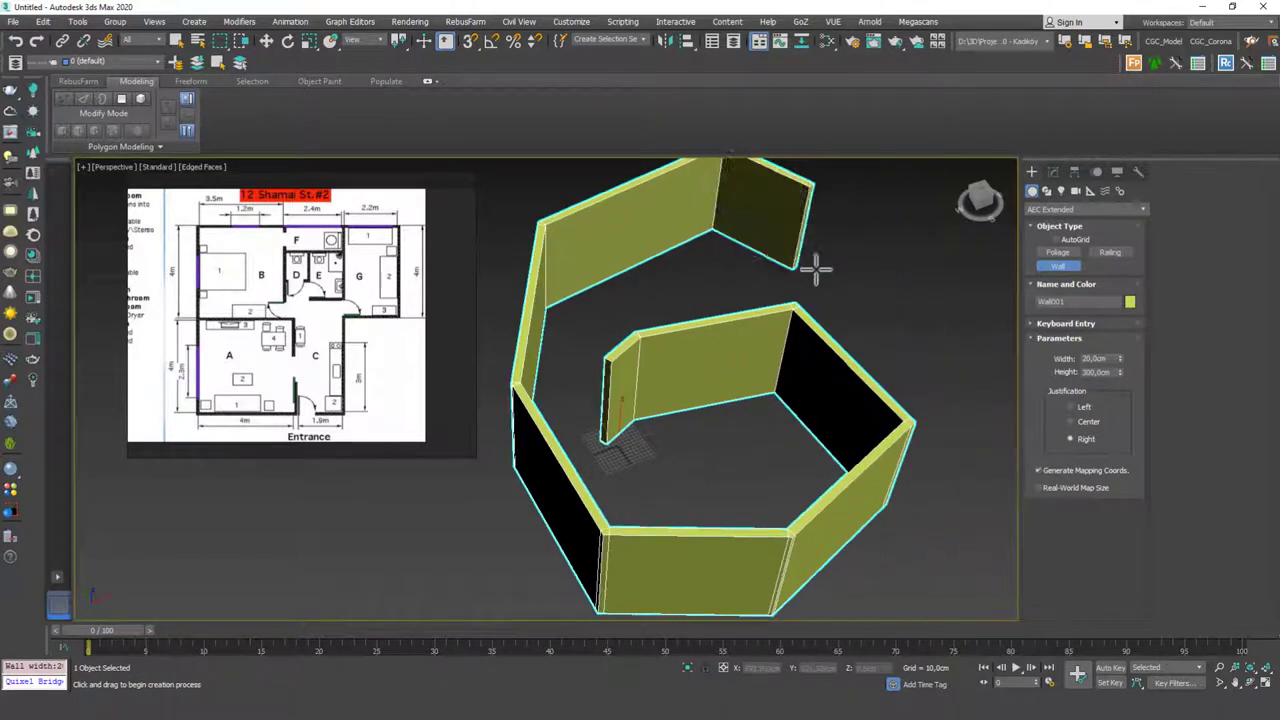
{"action": "scroll", "coordinate": [740, 380], "scroll_direction": "down", "scroll_amount": 2}
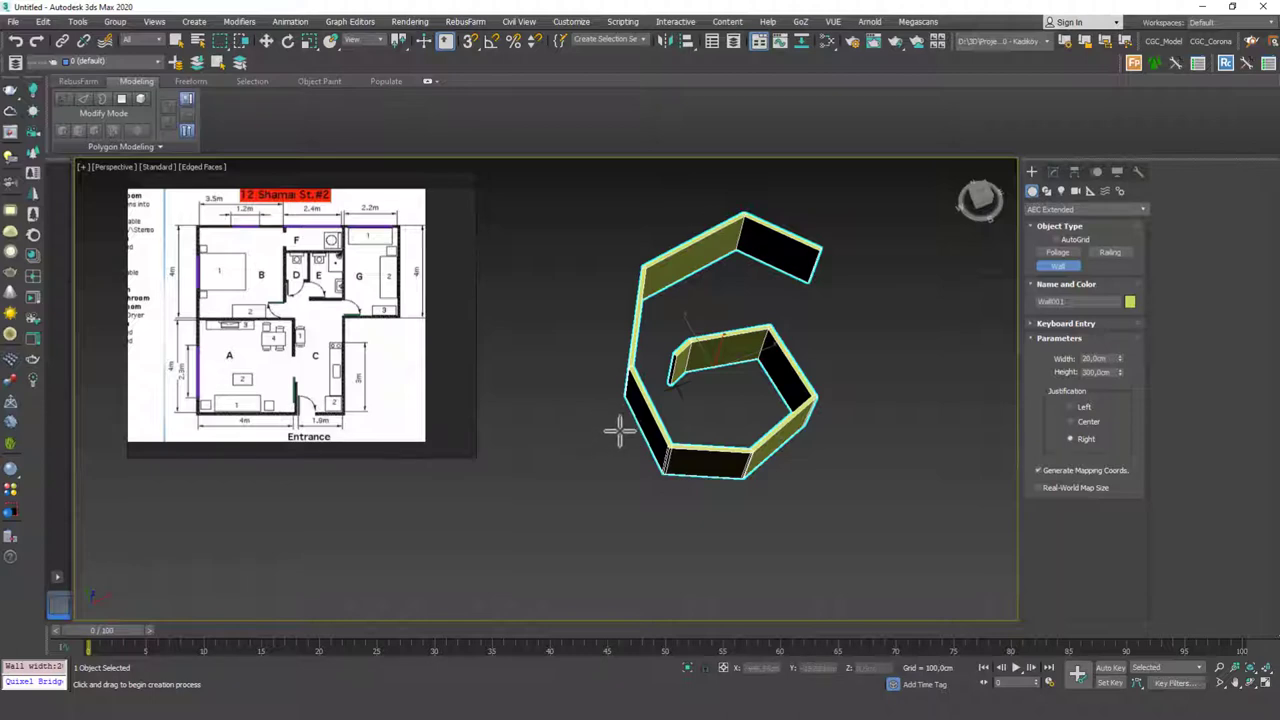
End wall drawing and delete the trial Wall001
{"action": "key", "text": "w"}
{"action": "key", "text": "Delete"}
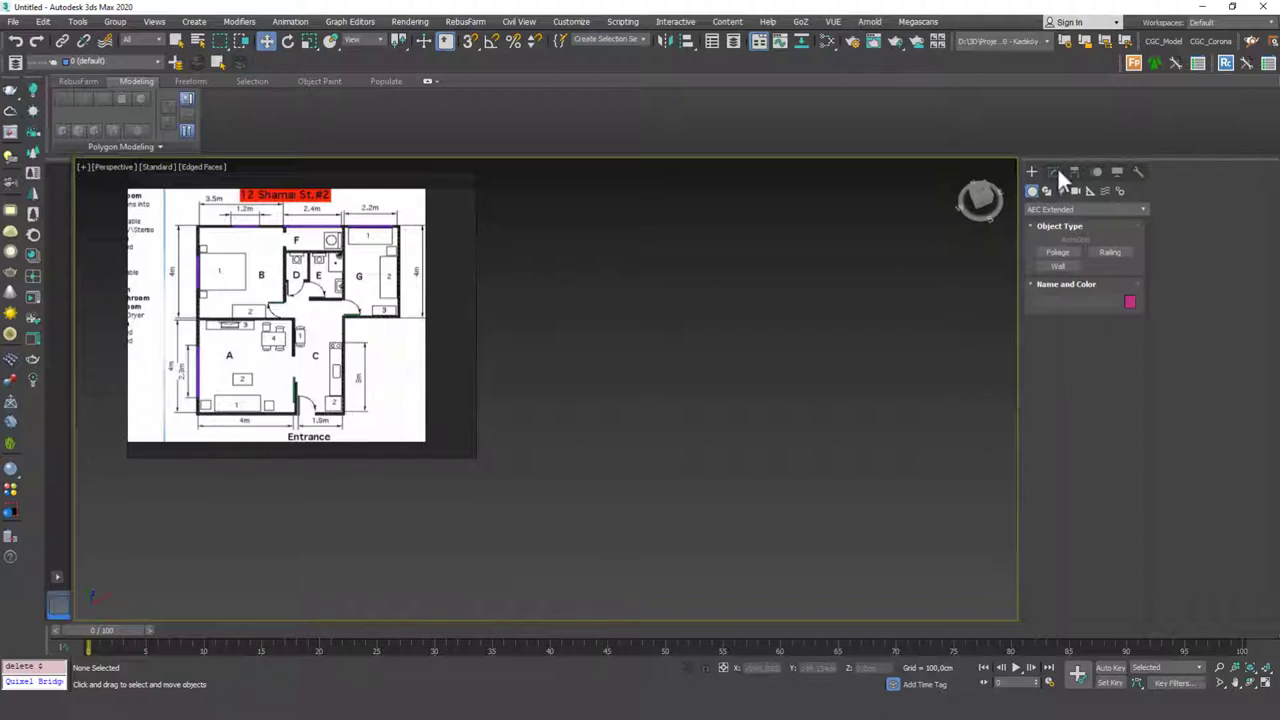
Draw a rectangle spline in the viewport
{"action": "left_click", "coordinate": [1032, 172]}
{"action": "left_click", "coordinate": [1046, 191]}
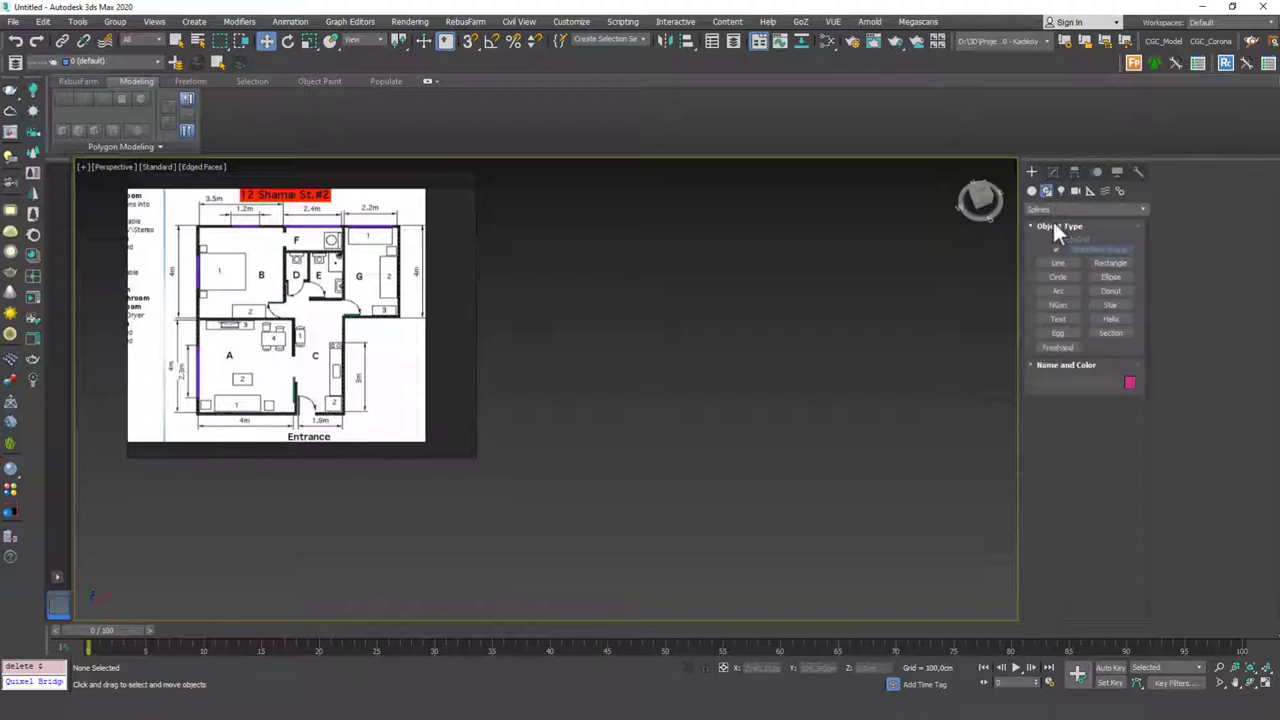
{"action": "left_click", "coordinate": [1112, 263]}
{"action": "left_click_drag", "start_coordinate": [604, 433], "coordinate": [697, 306]}
{"action": "right_click", "coordinate": [697, 306]}
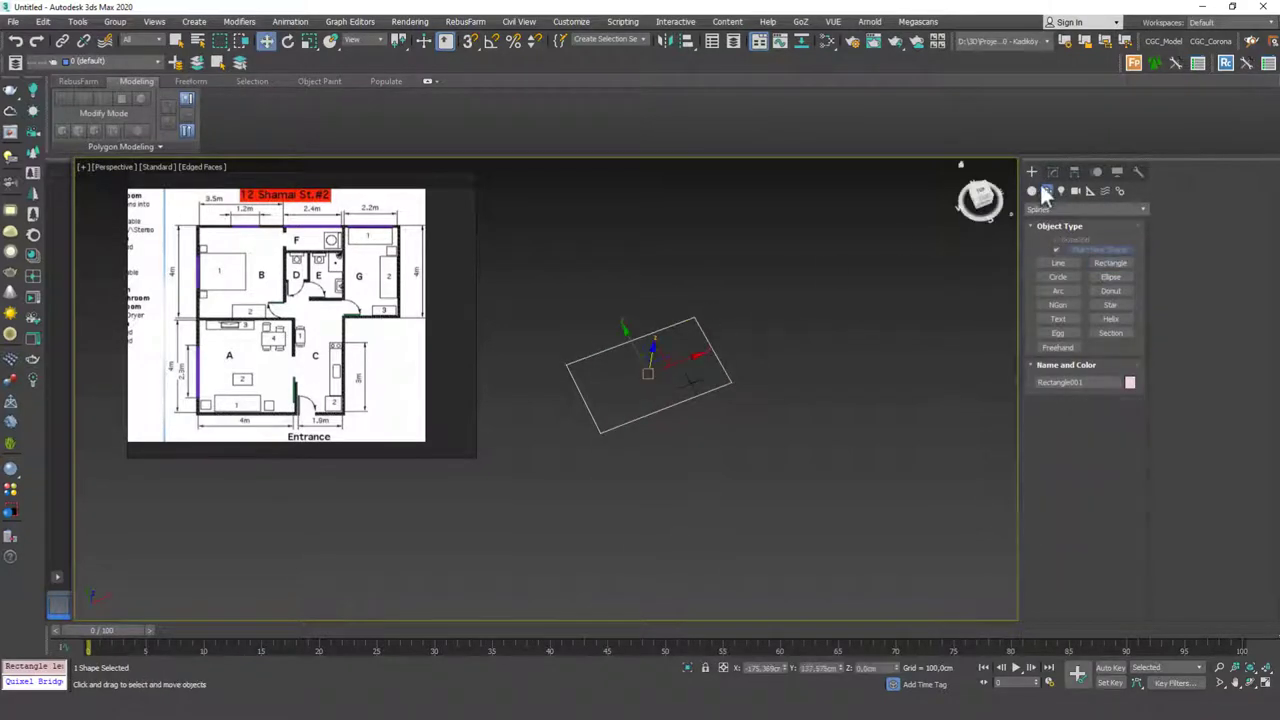
Enter 600 and 400 as the rectangle's length and width
{"action": "left_click", "coordinate": [1053, 172]}
{"action": "left_click", "coordinate": [1112, 395]}
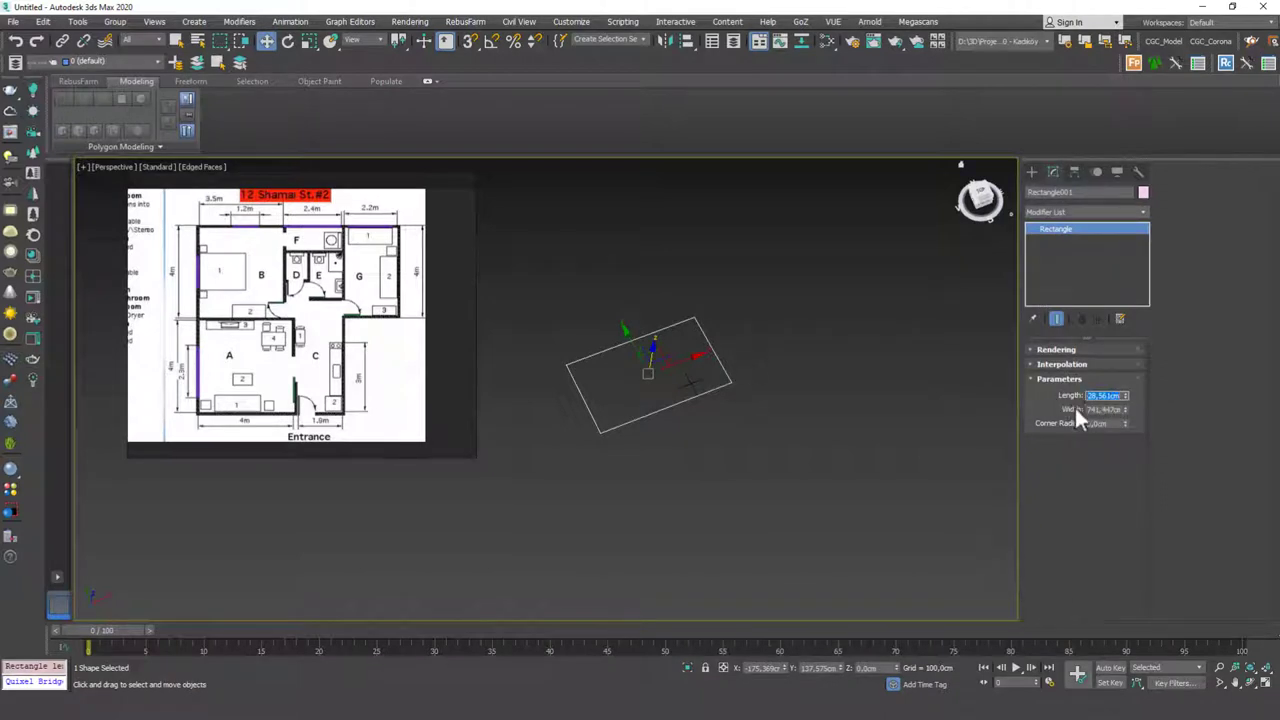
{"action": "type", "text": "600"}
{"action": "key", "text": "Return"}
{"action": "left_click", "coordinate": [1106, 410]}
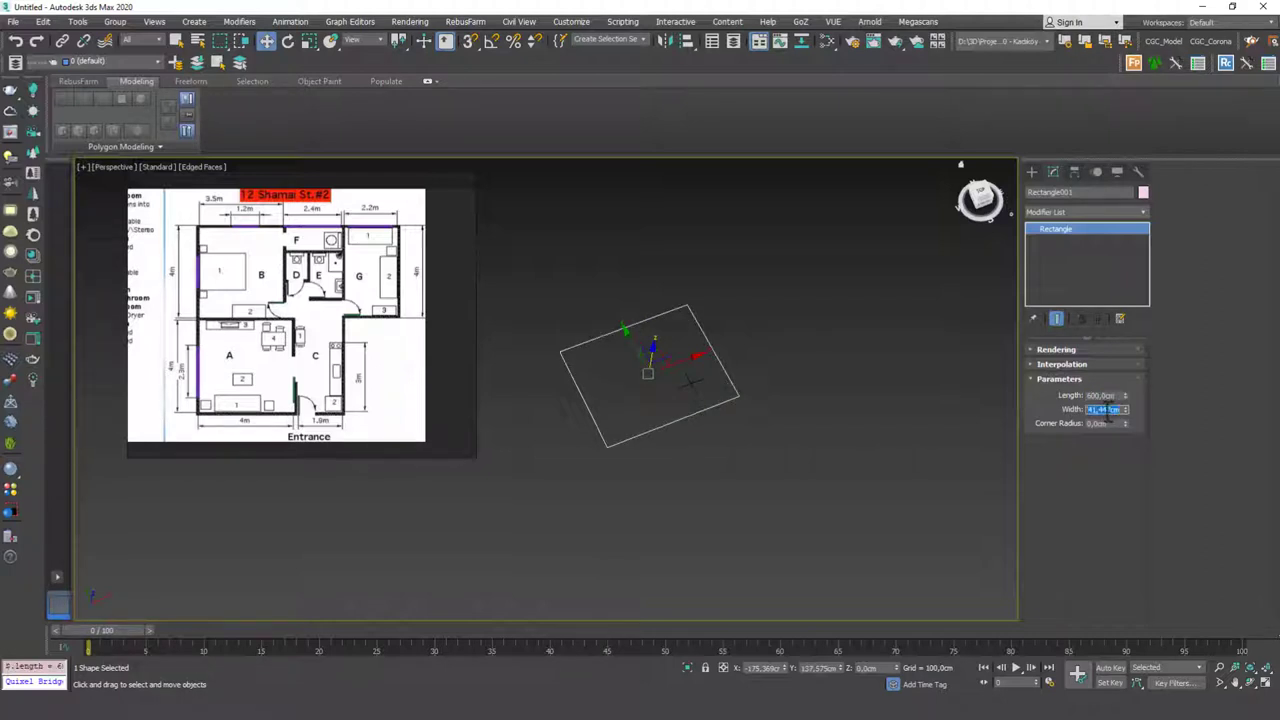
{"action": "type", "text": "400"}
{"action": "key", "text": "Return"}
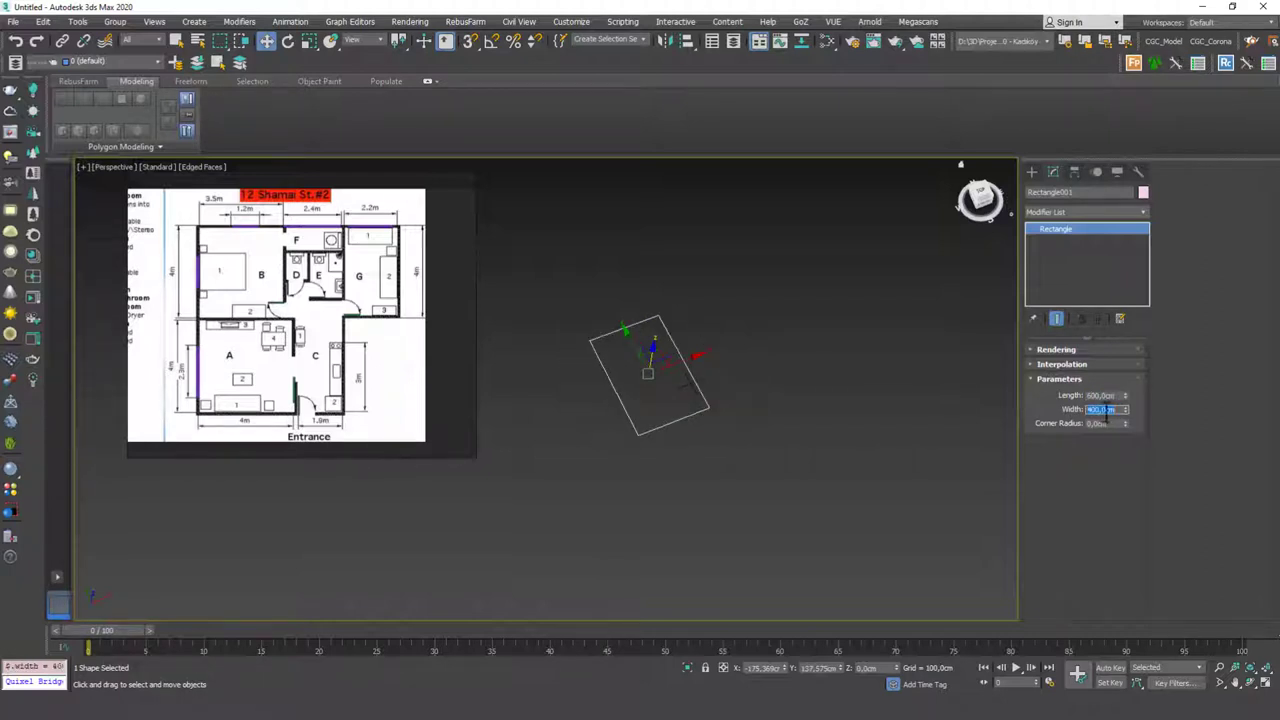
Zero the rectangle's X and Y position and switch to Top view
{"action": "right_click", "coordinate": [785, 669]}
{"action": "right_click", "coordinate": [842, 676]}
{"action": "key", "text": "t"}
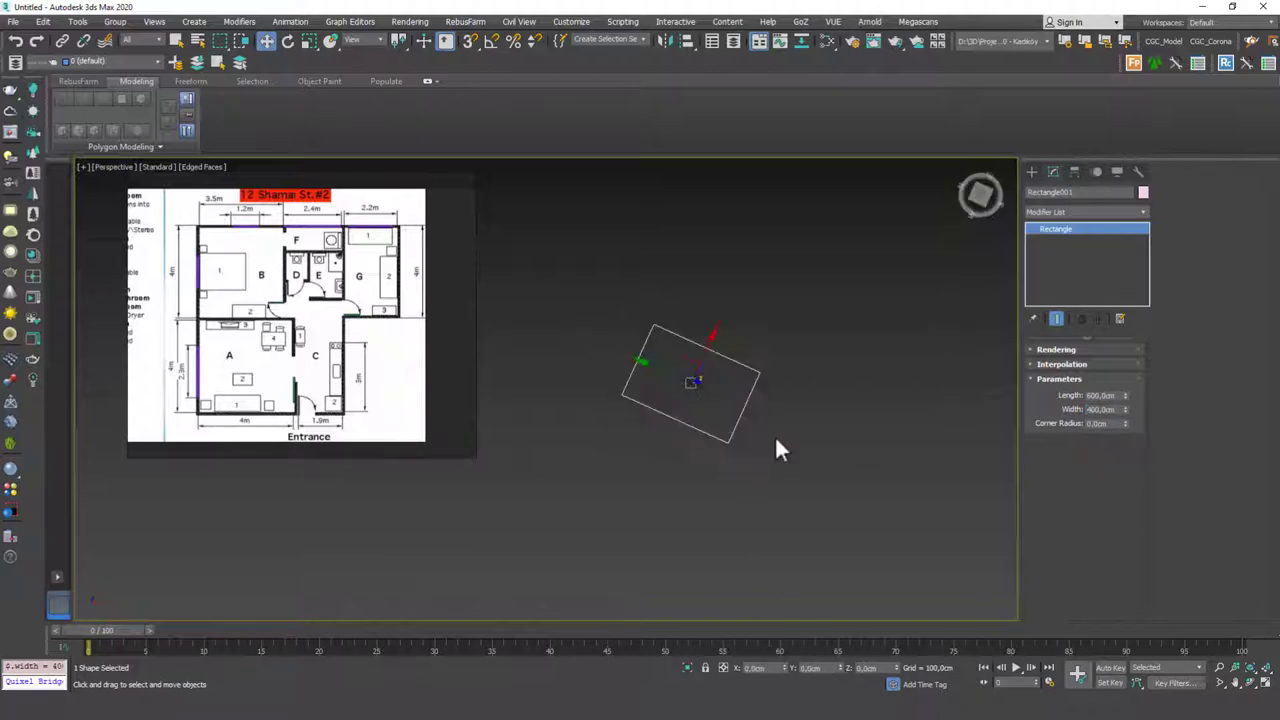
{"action": "scroll", "coordinate": [737, 420], "scroll_direction": "down", "scroll_amount": 2}
{"action": "middle_click_drag", "start_coordinate": [686, 395], "coordinate": [745, 378]}
{"action": "scroll", "coordinate": [745, 378], "scroll_direction": "up", "scroll_amount": 1}
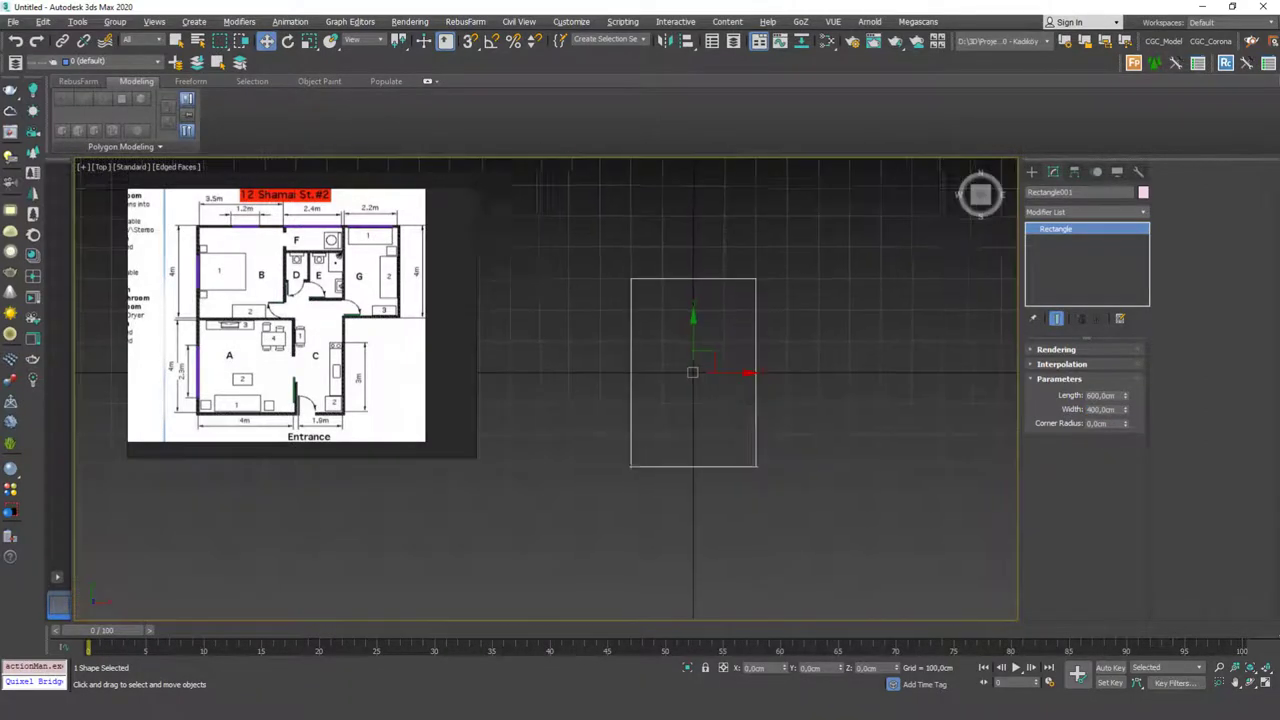
Correct the rectangle to 400 cm length and 600 cm width
{"action": "double_click", "coordinate": [1100, 395]}
{"action": "type", "text": "400"}
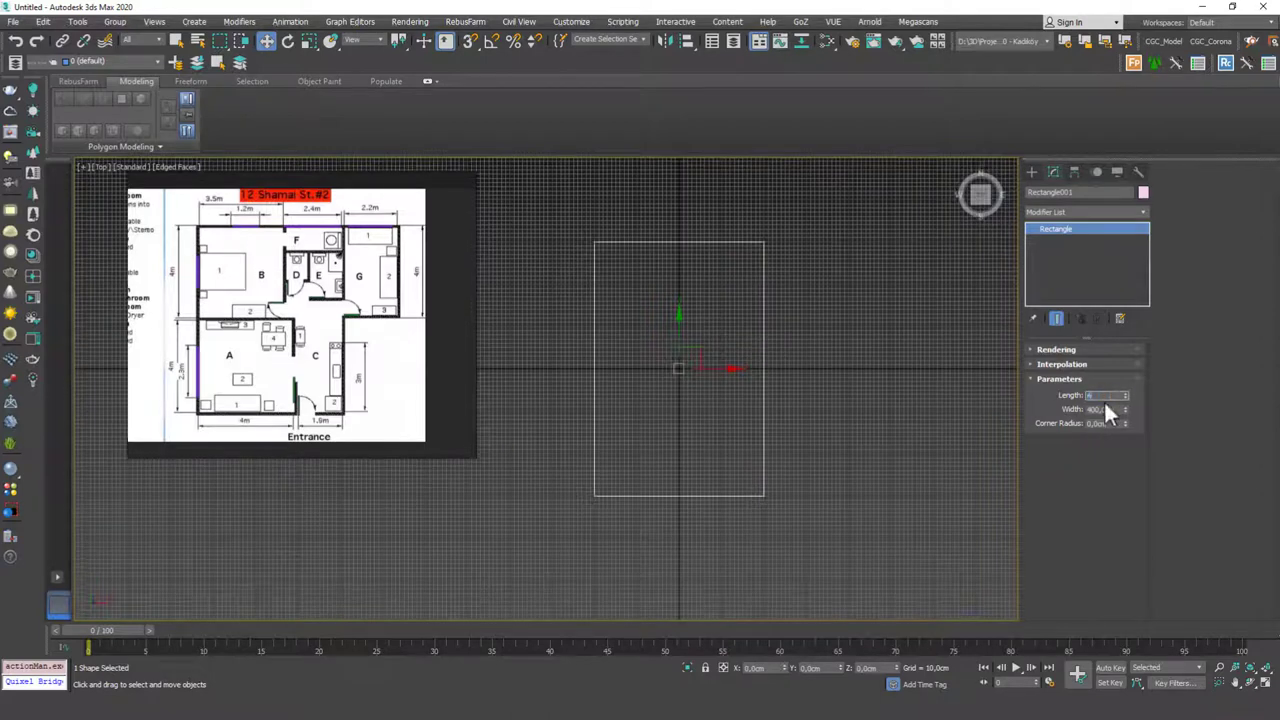
{"action": "key", "text": "Tab"}
{"action": "type", "text": "600"}
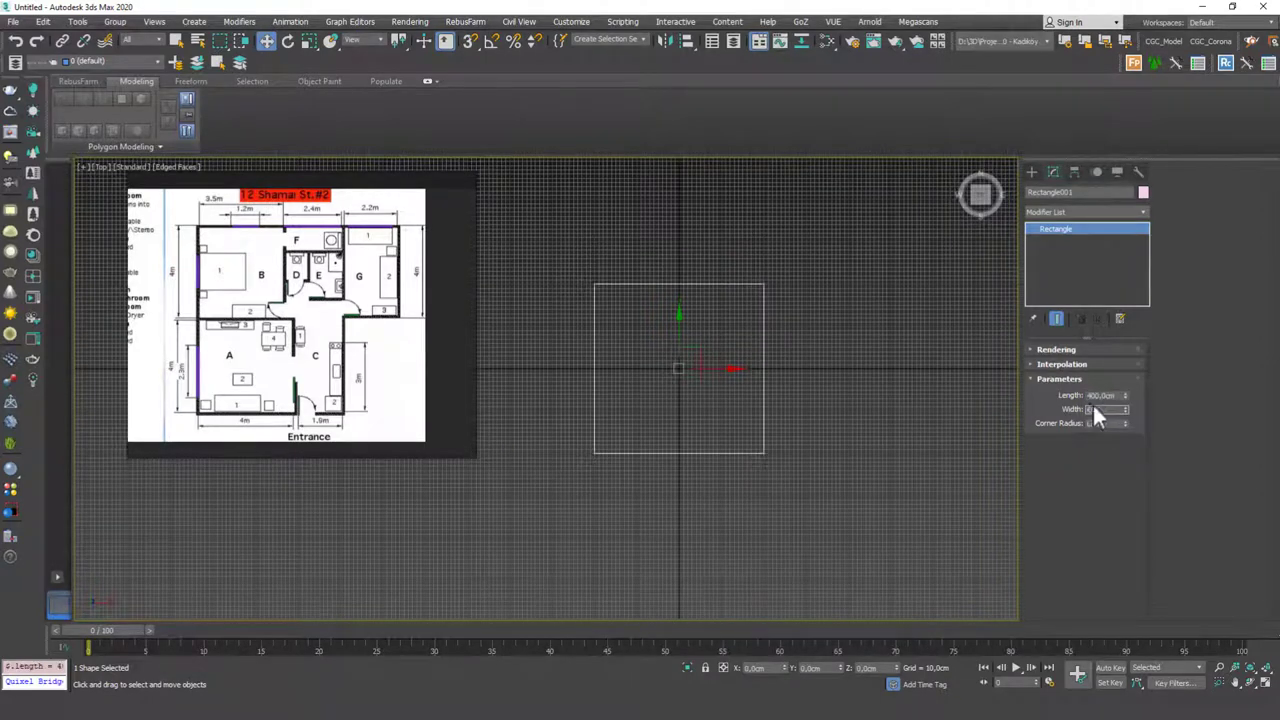
{"action": "key", "text": "Return"}
{"action": "middle_click_drag", "start_coordinate": [740, 391], "coordinate": [810, 438]}
{"action": "middle_click_drag", "start_coordinate": [817, 389], "coordinate": [795, 375]}
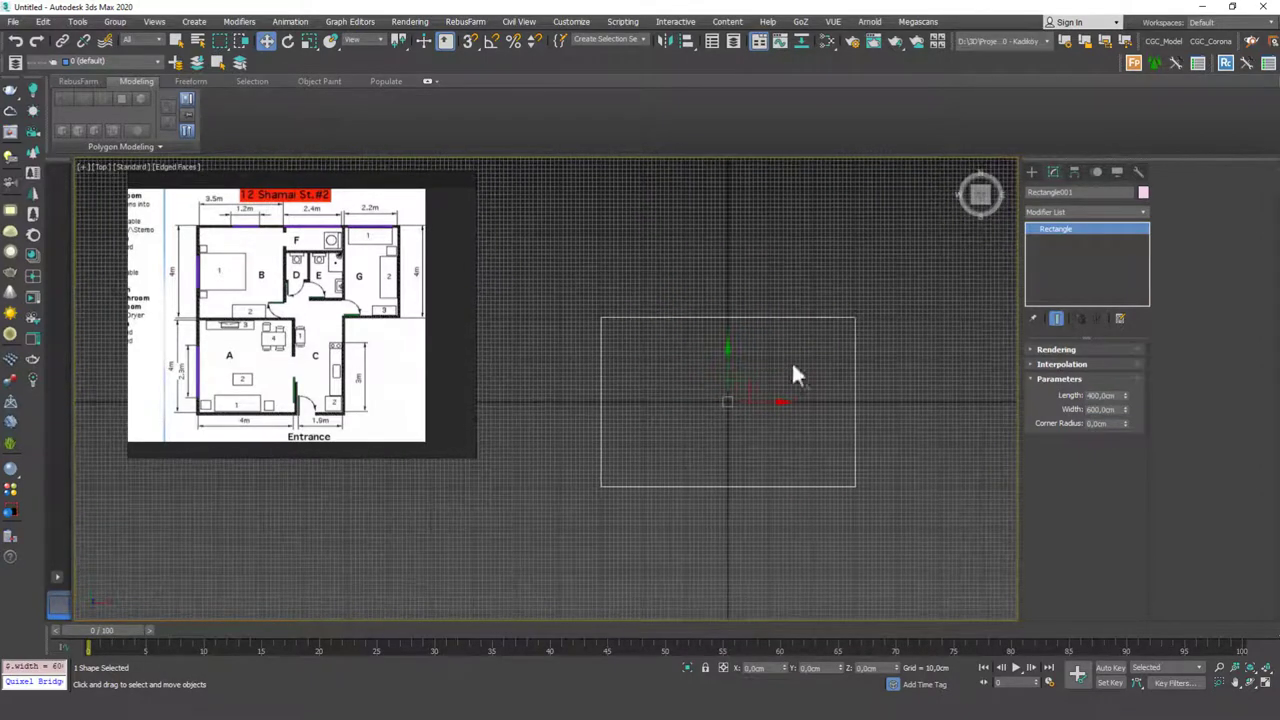
{"action": "double_click", "coordinate": [1110, 409]}
{"action": "middle_click_drag", "start_coordinate": [812, 349], "coordinate": [837, 369]}
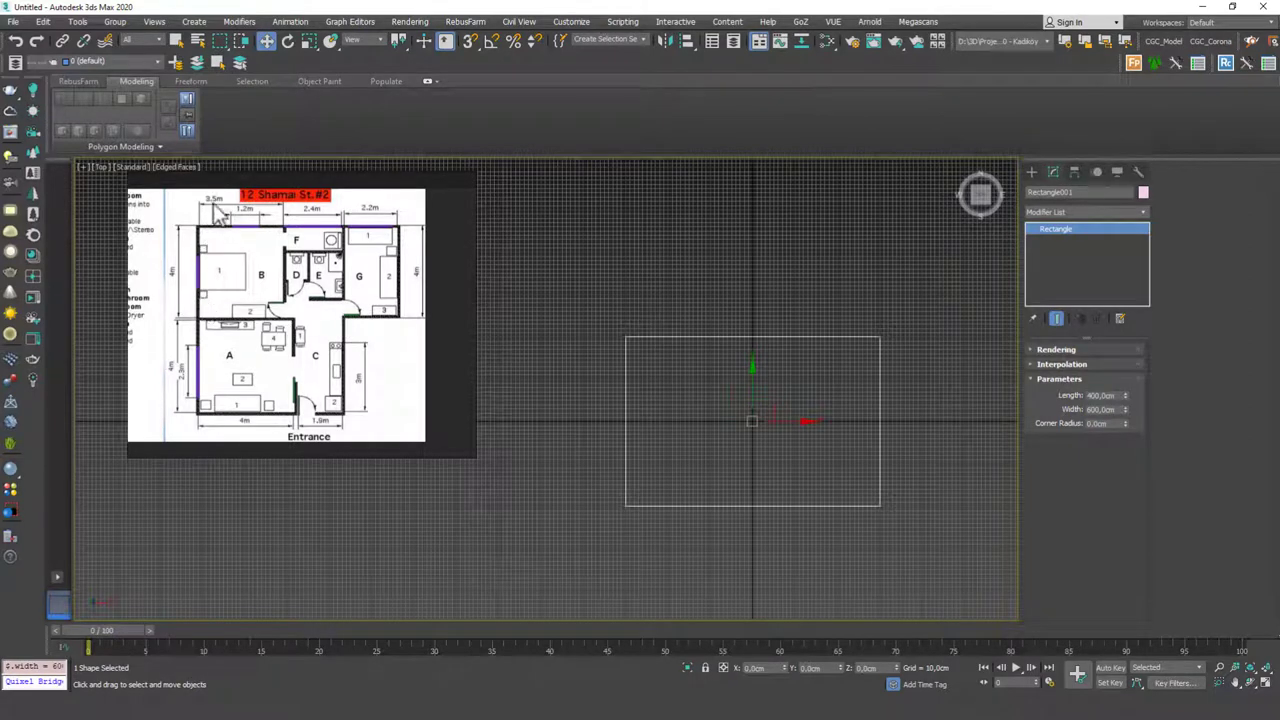
{"action": "left_click", "coordinate": [1034, 172]}
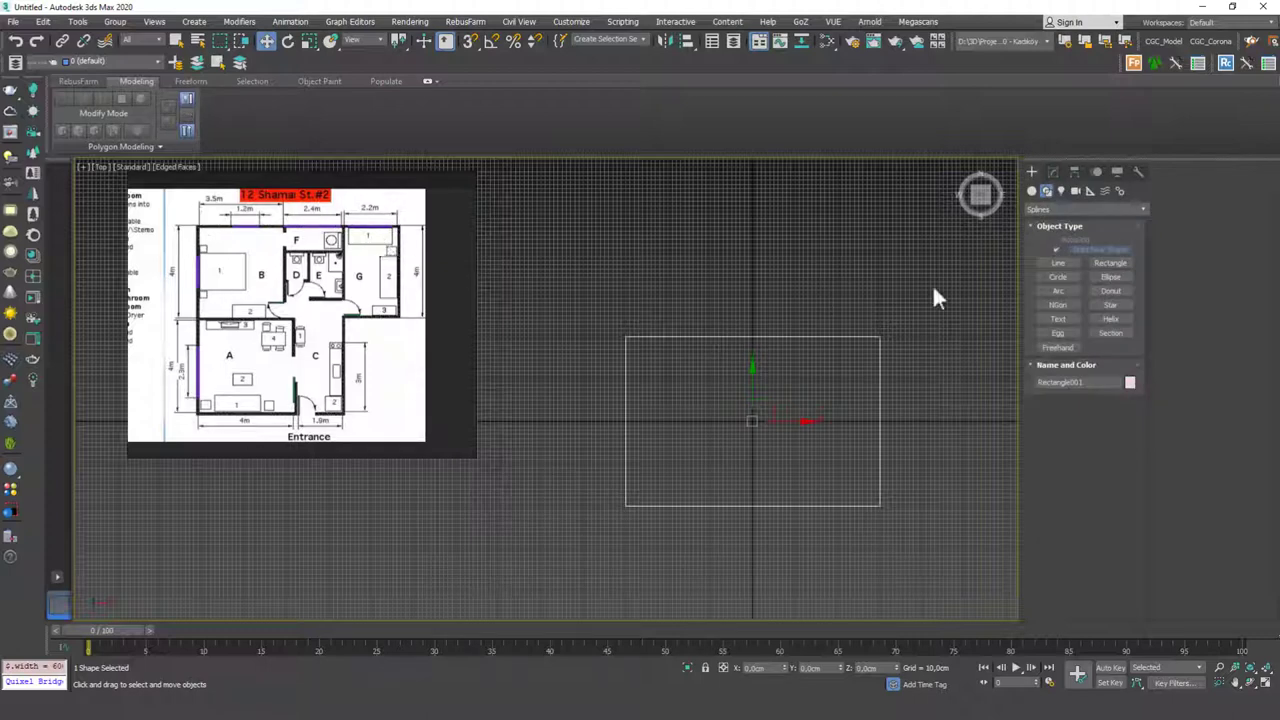
Draw a second rectangle above the first one
{"action": "left_click", "coordinate": [1110, 262]}
{"action": "left_click_drag", "start_coordinate": [621, 293], "coordinate": [990, 164]}
{"action": "right_click", "coordinate": [808, 236]}
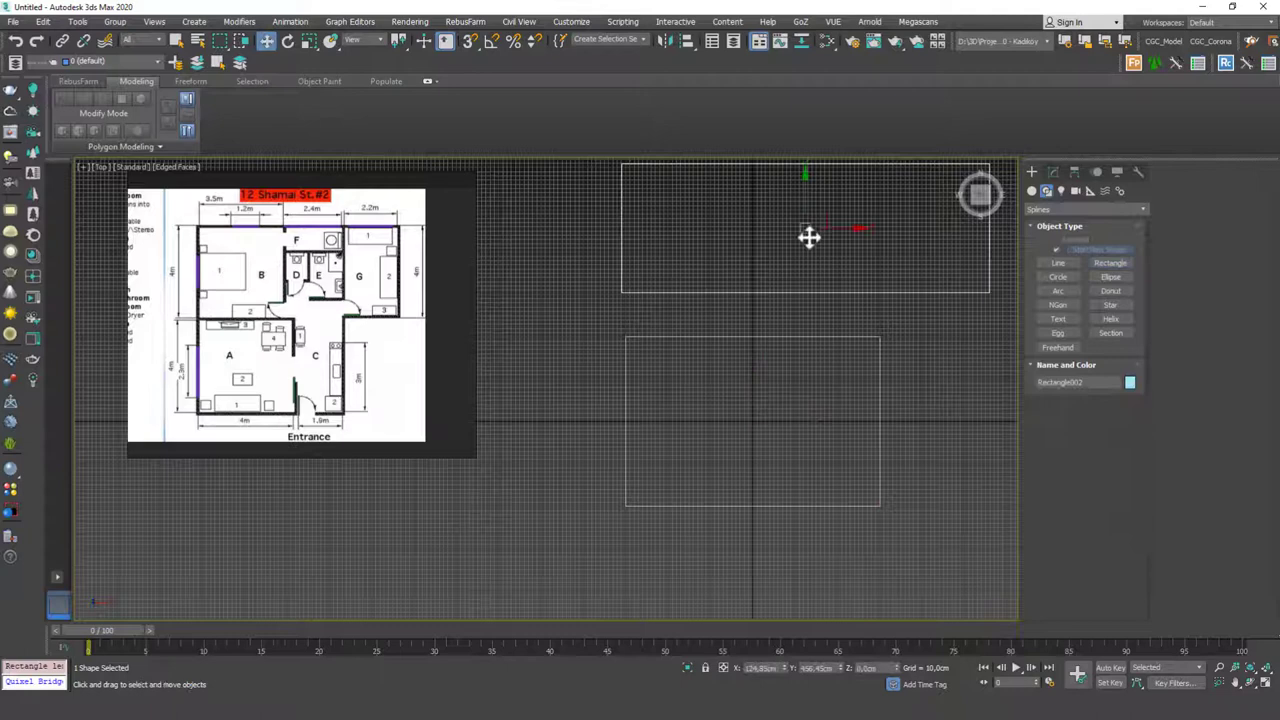
{"action": "middle_click_drag", "start_coordinate": [808, 236], "coordinate": [789, 314]}
Set the second rectangle to 700 cm width and 400 cm length
{"action": "left_click", "coordinate": [1053, 171]}
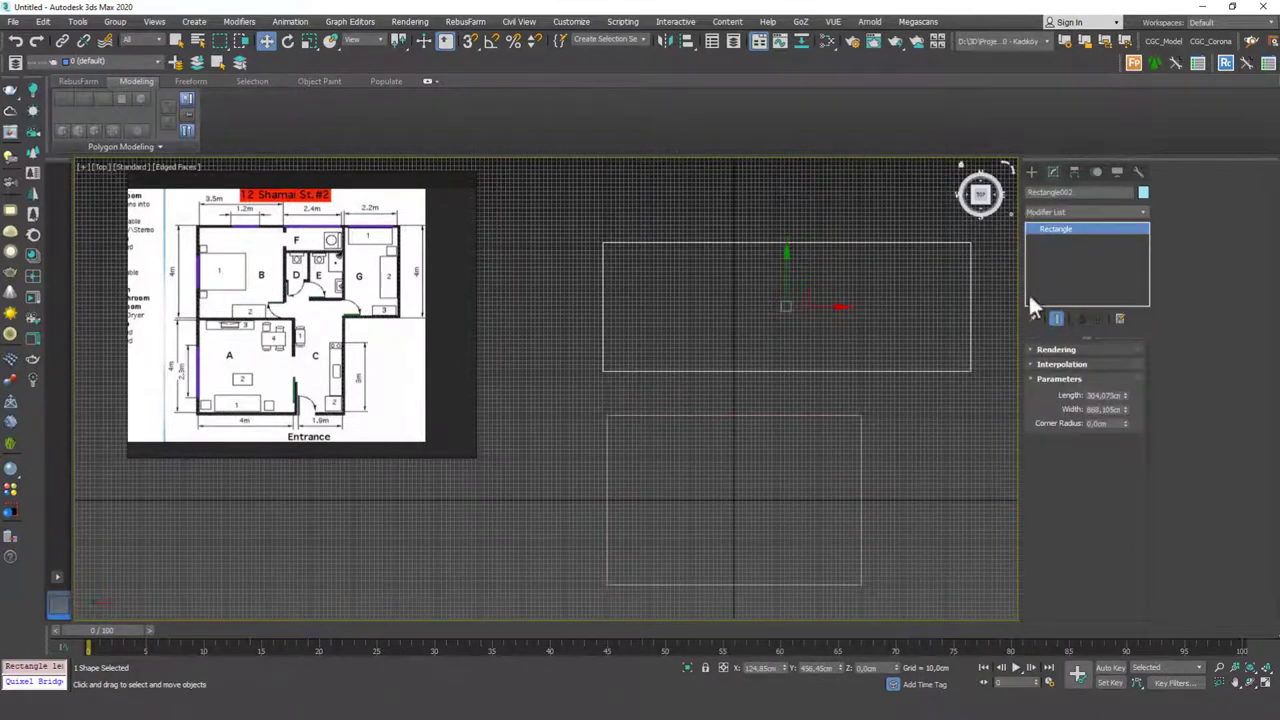
{"action": "double_click", "coordinate": [1101, 410]}
{"action": "type", "text": "700"}
{"action": "key", "text": "Return"}
{"action": "double_click", "coordinate": [1105, 396]}
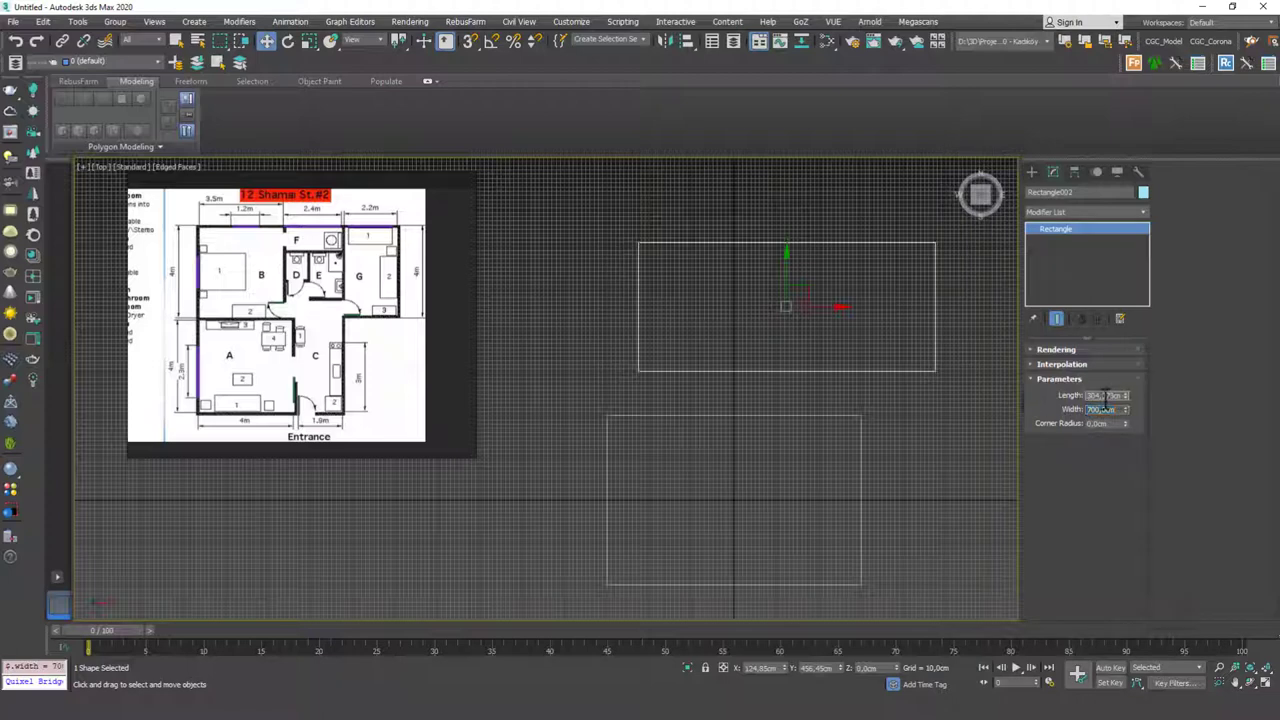
{"action": "type", "text": "400"}
{"action": "key", "text": "Return"}
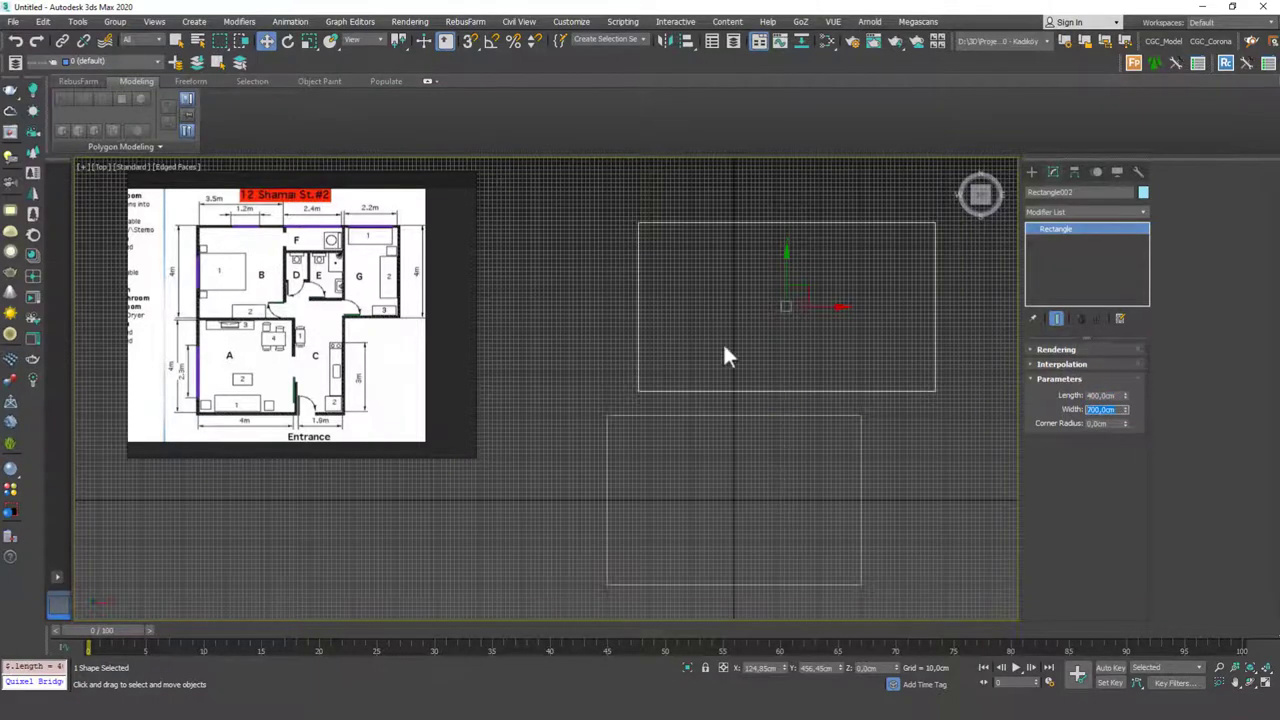
Turn on snaps and move Rectangle002's corner onto Rectangle001's corner
{"action": "middle_click_drag", "start_coordinate": [723, 354], "coordinate": [690, 372]}
{"action": "scroll", "coordinate": [677, 418], "scroll_direction": "up", "scroll_amount": 3}
{"action": "key", "text": "s"}
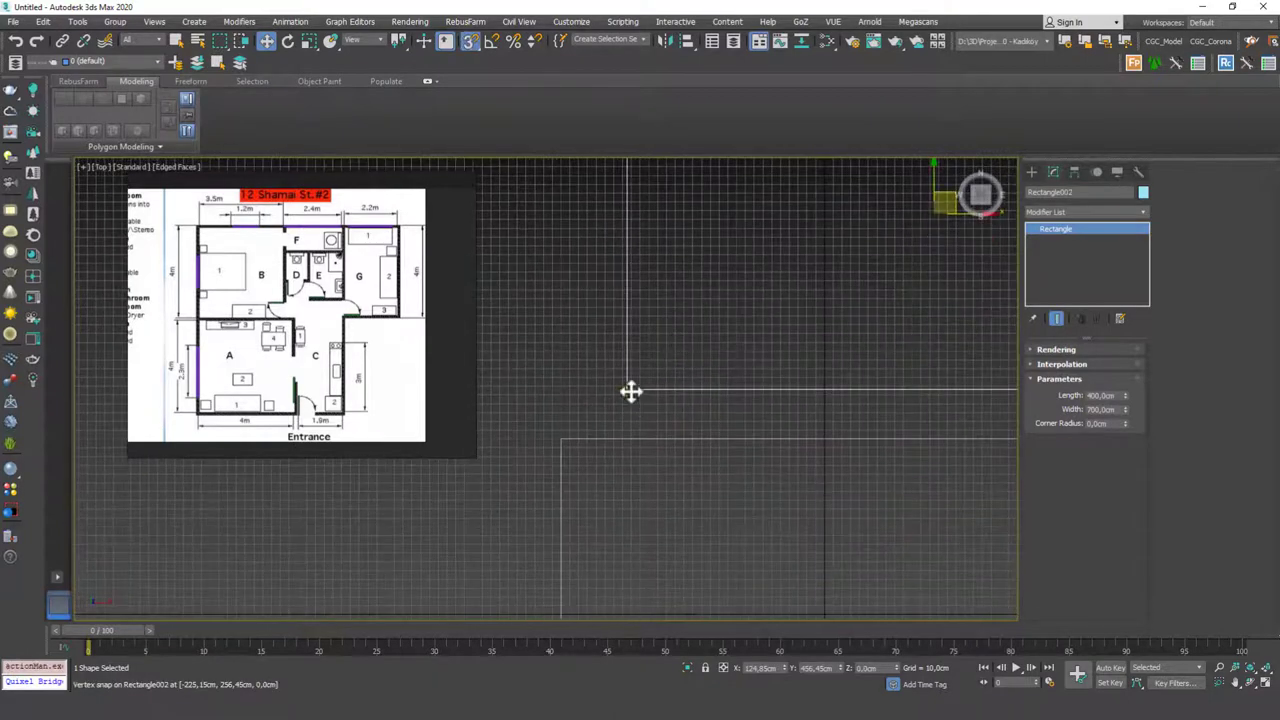
{"action": "left_click_drag", "start_coordinate": [629, 389], "coordinate": [564, 422]}
{"action": "scroll", "coordinate": [562, 448], "scroll_direction": "down", "scroll_amount": 5}
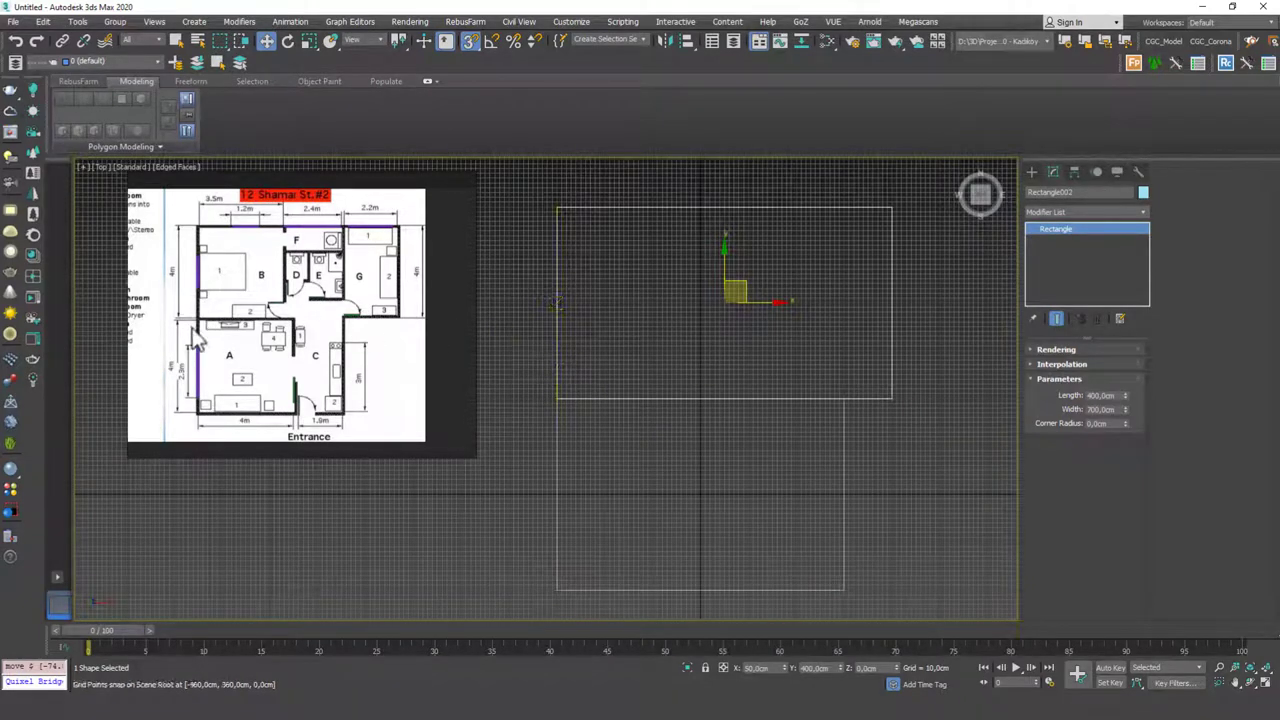
{"action": "scroll", "coordinate": [193, 341], "scroll_direction": "up", "scroll_amount": 4}
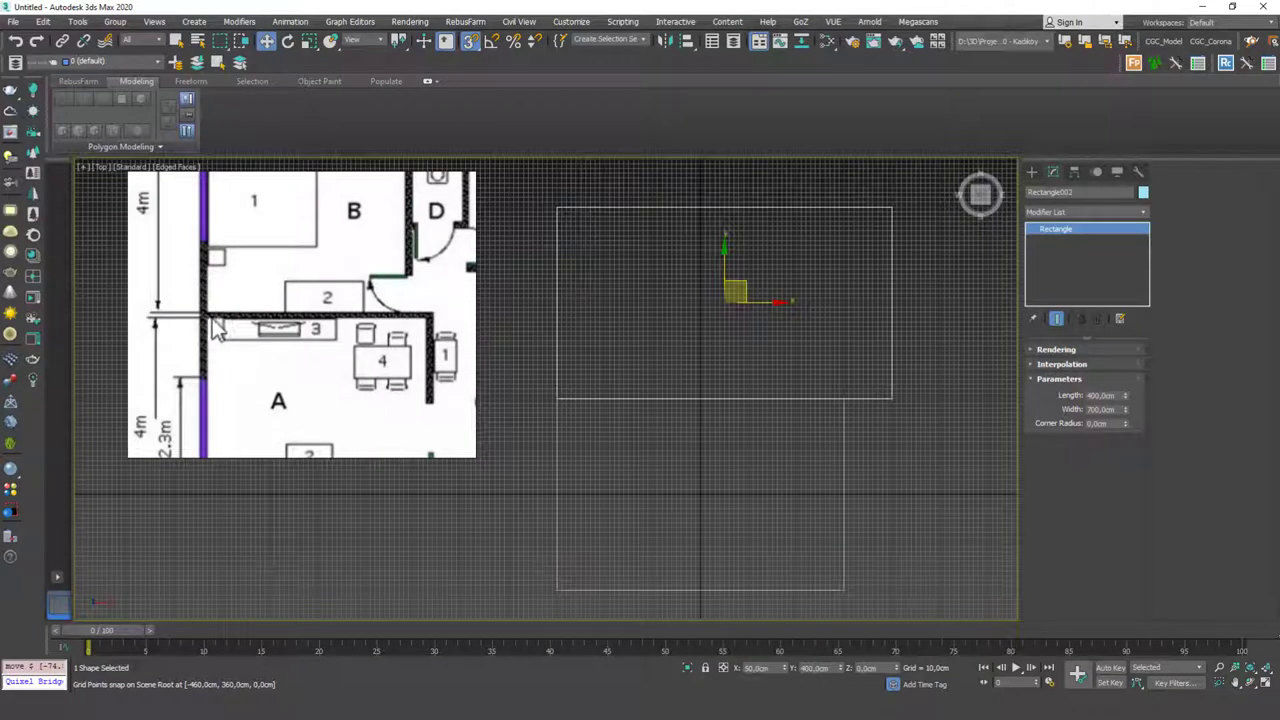
{"action": "scroll", "coordinate": [215, 330], "scroll_direction": "down", "scroll_amount": 1}
{"action": "scroll", "coordinate": [257, 310], "scroll_direction": "down", "scroll_amount": 2}
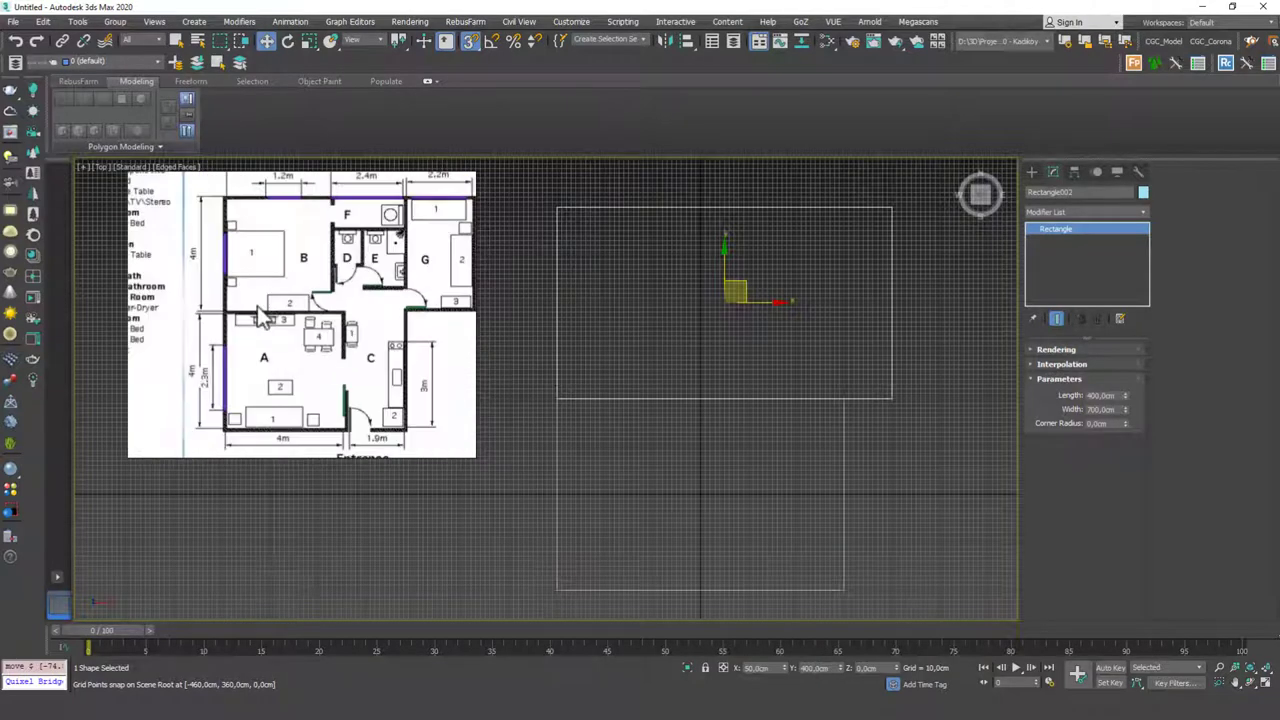
{"action": "scroll", "coordinate": [221, 433], "scroll_direction": "up", "scroll_amount": 4}
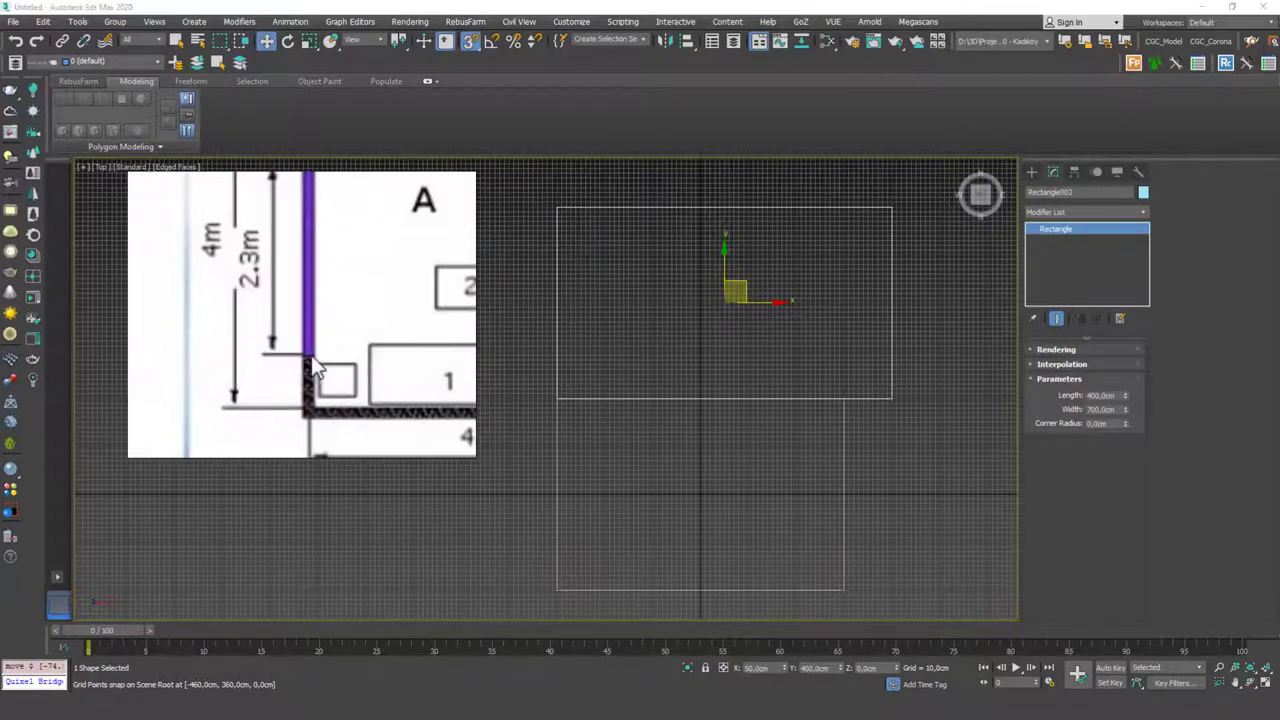
{"action": "scroll", "coordinate": [310, 360], "scroll_direction": "down", "scroll_amount": 3}
{"action": "scroll", "coordinate": [240, 415], "scroll_direction": "down", "scroll_amount": 1}
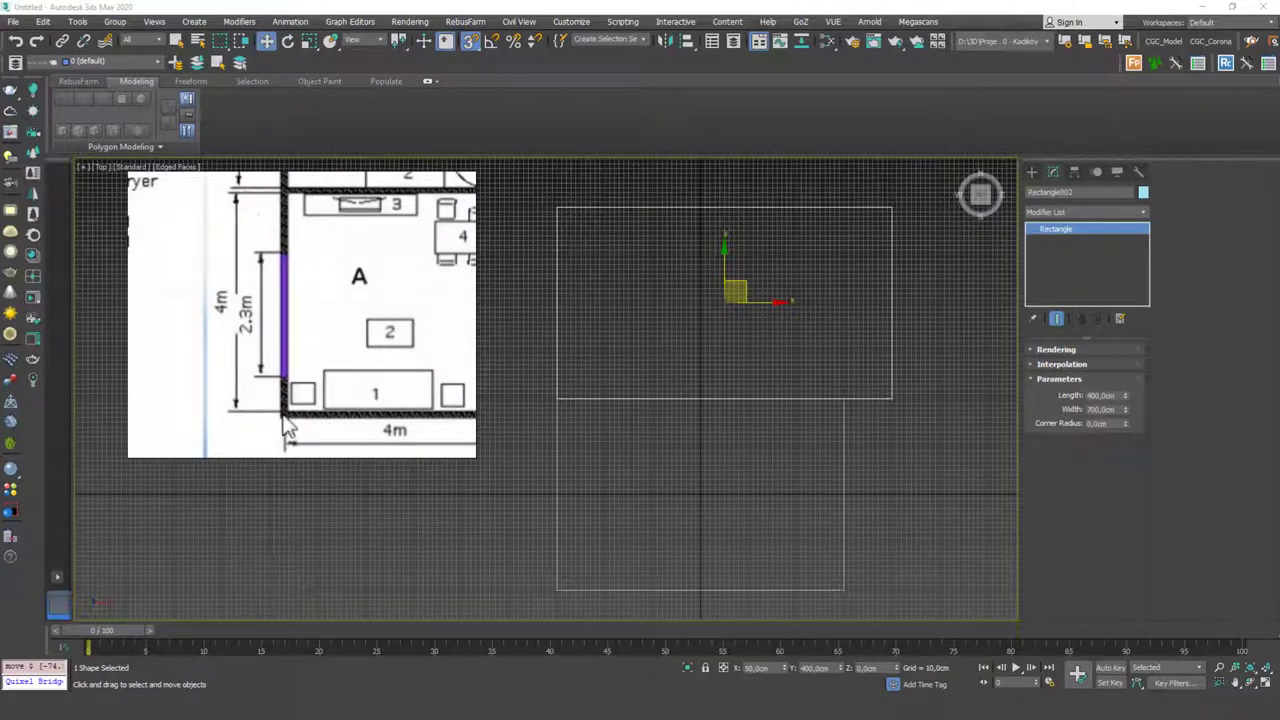
{"action": "scroll", "coordinate": [355, 258], "scroll_direction": "up", "scroll_amount": 3}
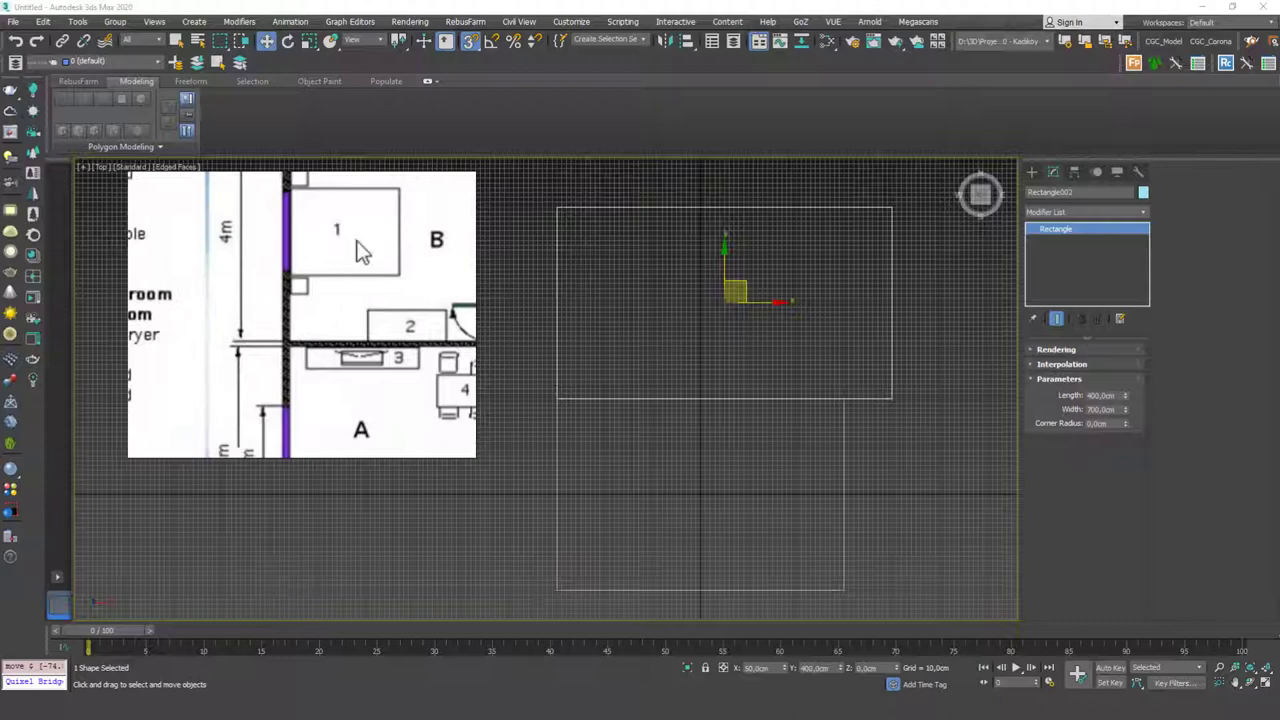
{"action": "scroll", "coordinate": [362, 250], "scroll_direction": "up", "scroll_amount": 3}
{"action": "scroll", "coordinate": [313, 298], "scroll_direction": "down", "scroll_amount": 2}
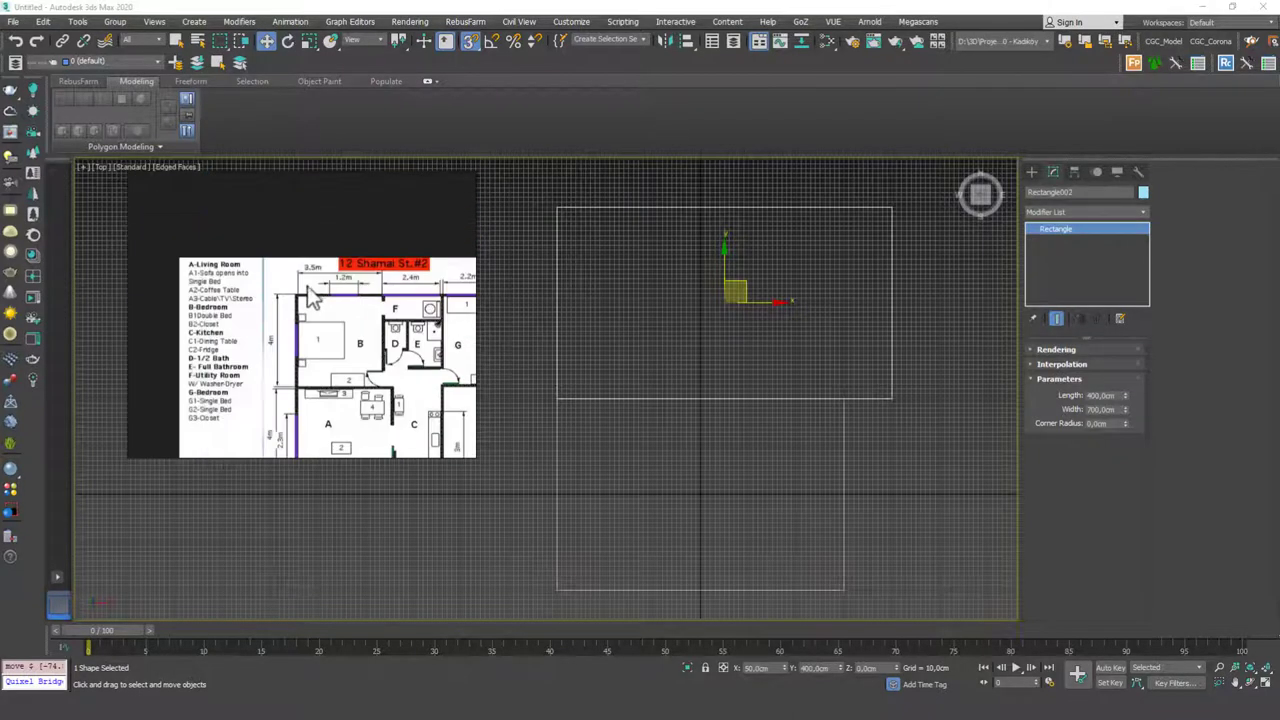
{"action": "scroll", "coordinate": [313, 298], "scroll_direction": "down", "scroll_amount": 2}
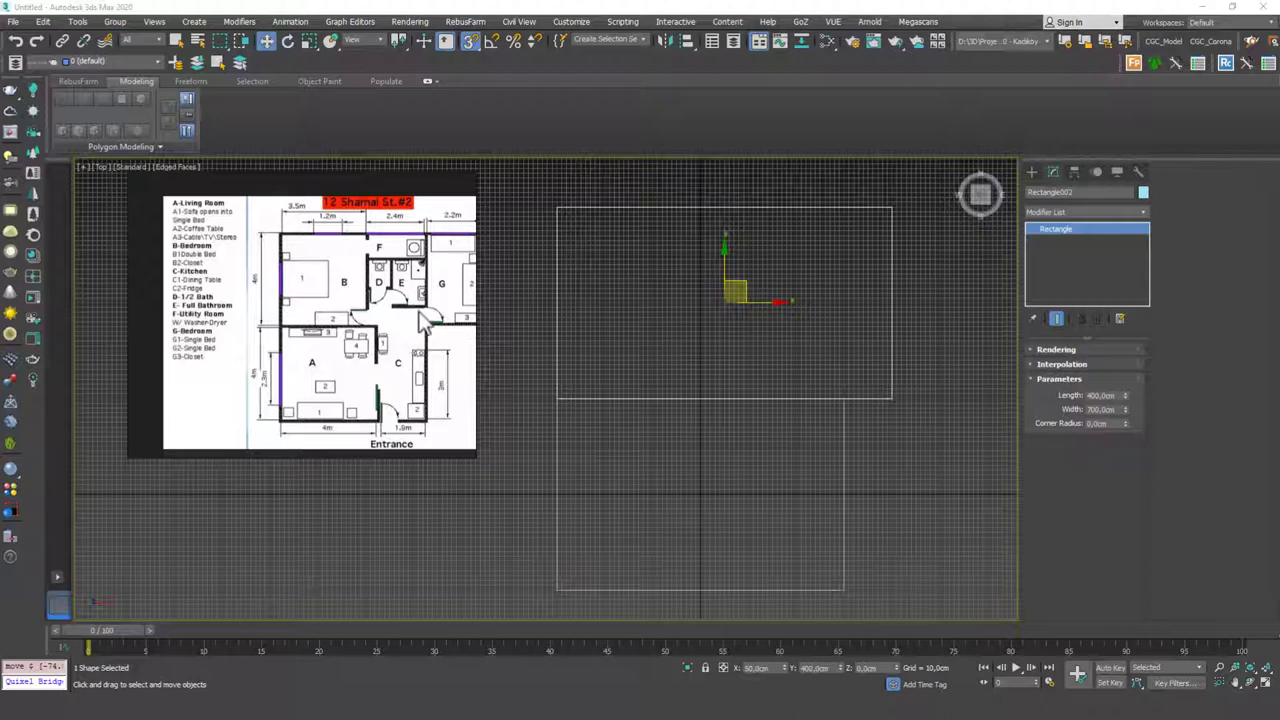
{"action": "scroll", "coordinate": [320, 325], "scroll_direction": "down", "scroll_amount": 2}
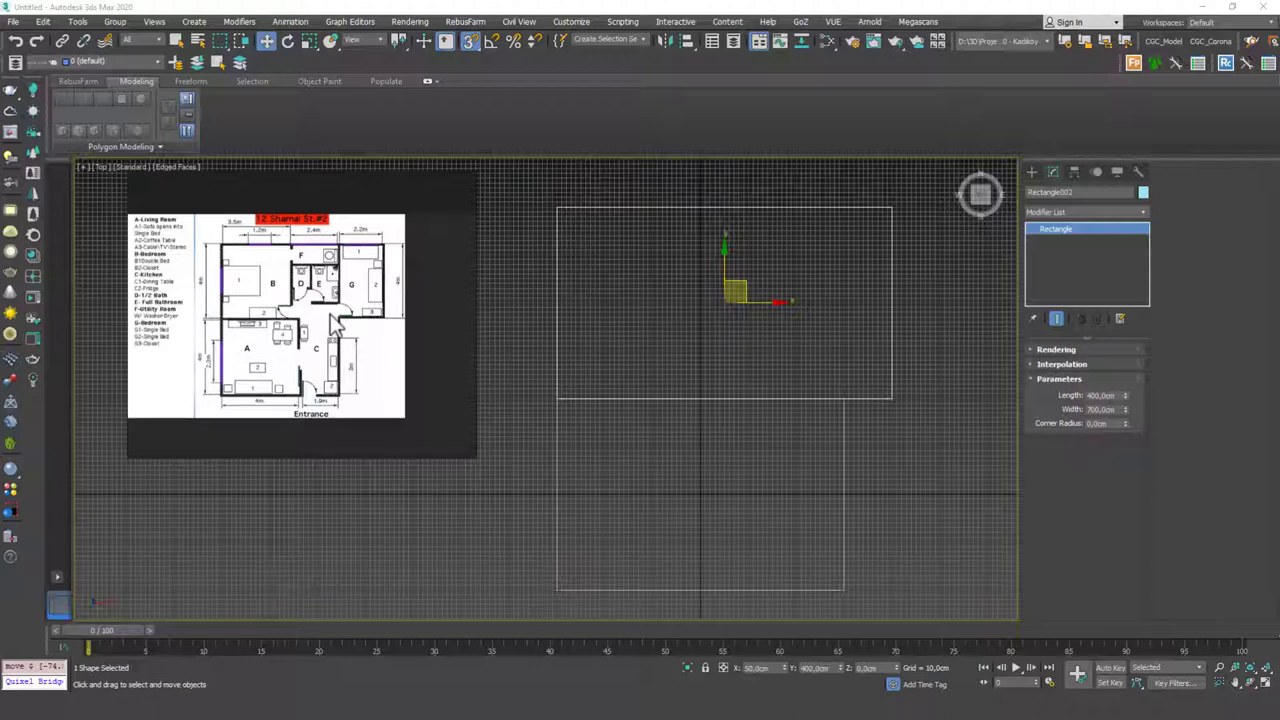
{"action": "key", "text": "super"}
{"action": "type", "text": "calc"}
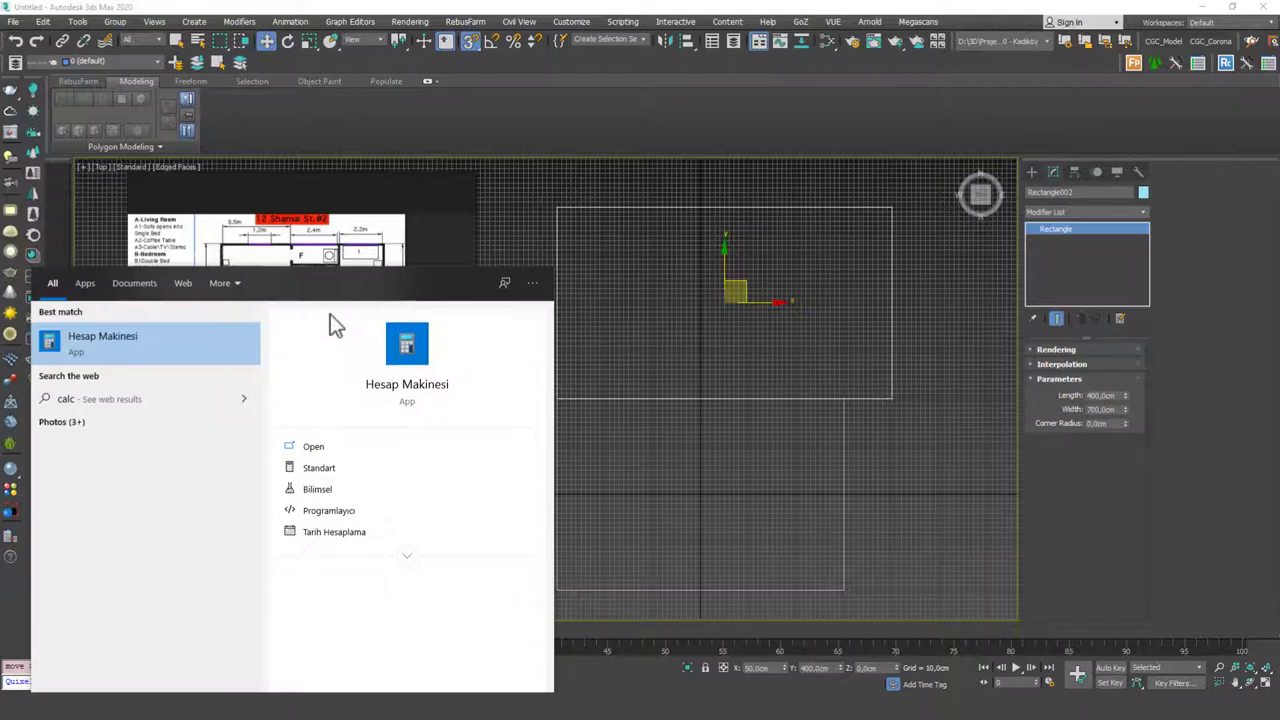
{"action": "key", "text": "Return"}
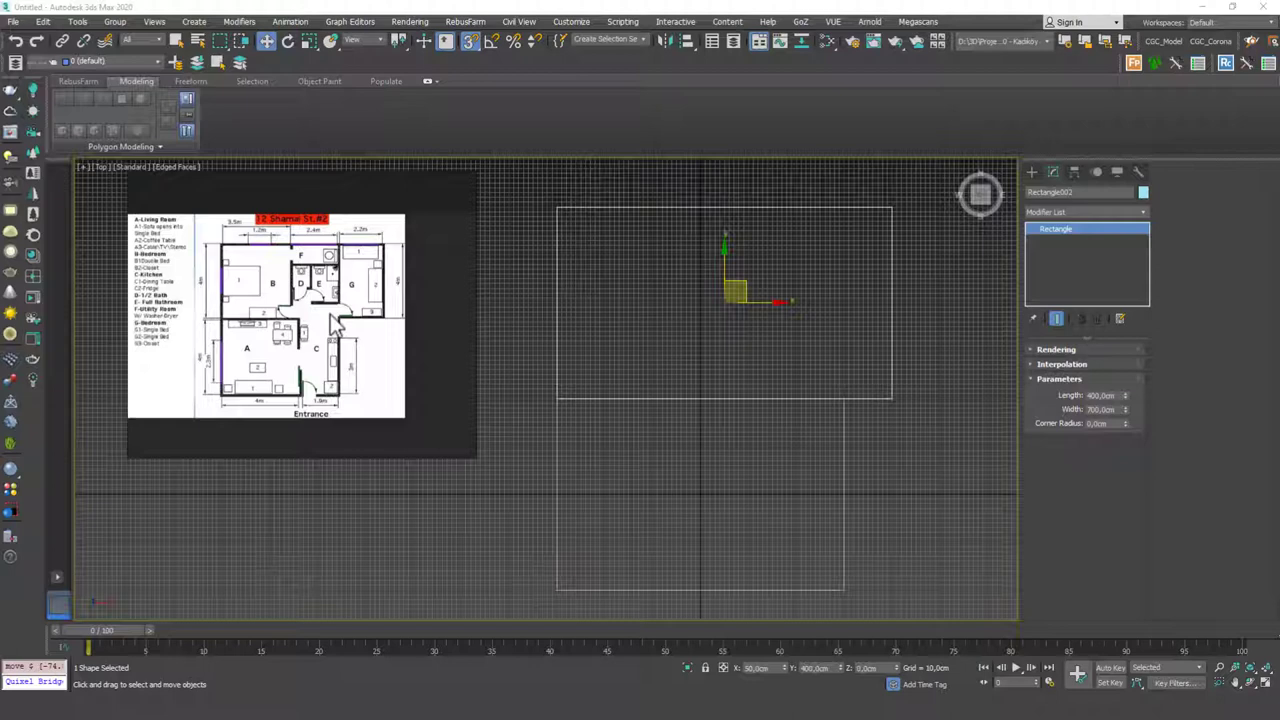
Change Rectangle002's width to 800 cm and deselect it
{"action": "double_click", "coordinate": [1104, 409]}
{"action": "type", "text": "800"}
{"action": "key", "text": "Return"}
{"action": "middle_click_drag", "start_coordinate": [693, 327], "coordinate": [717, 312]}
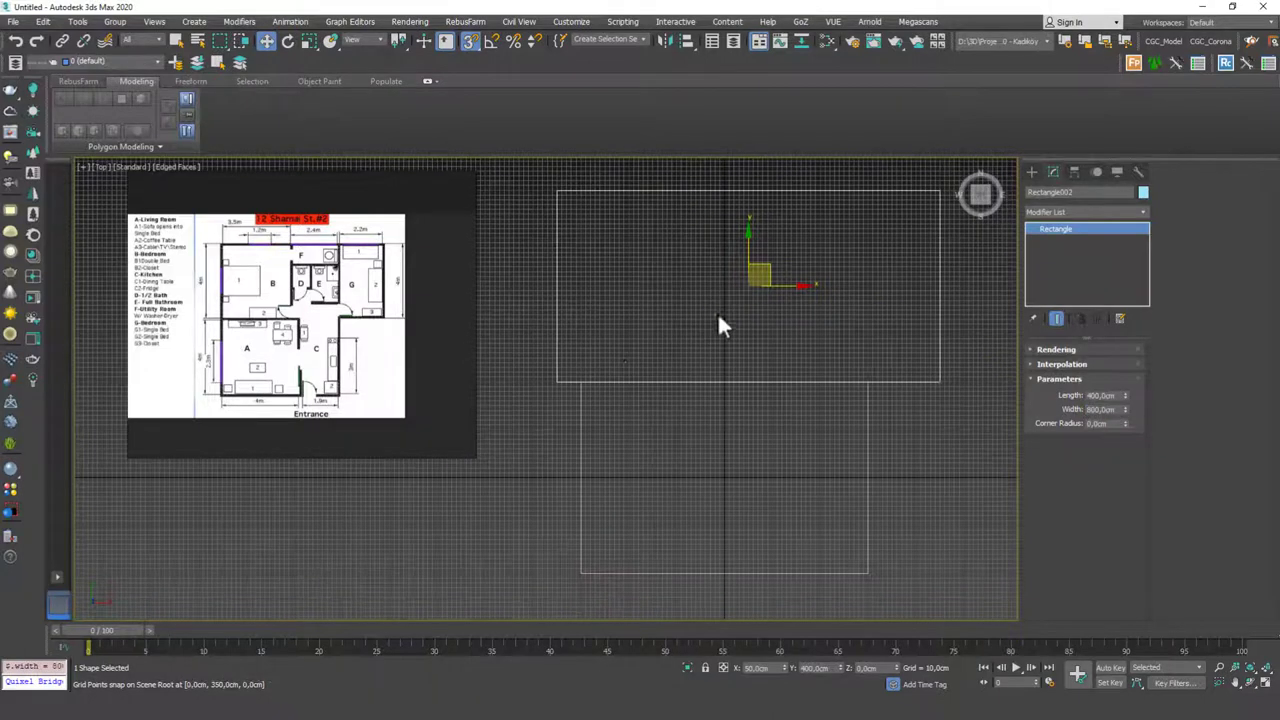
{"action": "scroll", "coordinate": [660, 345], "scroll_direction": "down", "scroll_amount": 3}
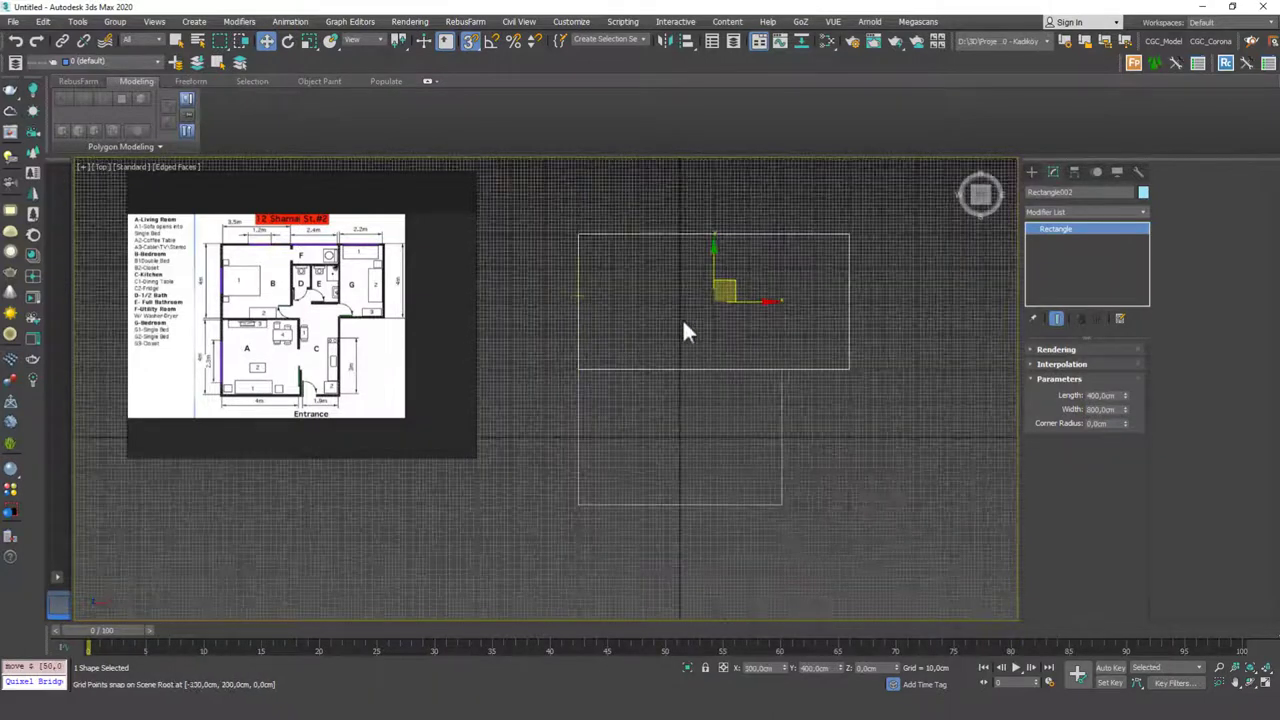
{"action": "left_click", "coordinate": [887, 318]}
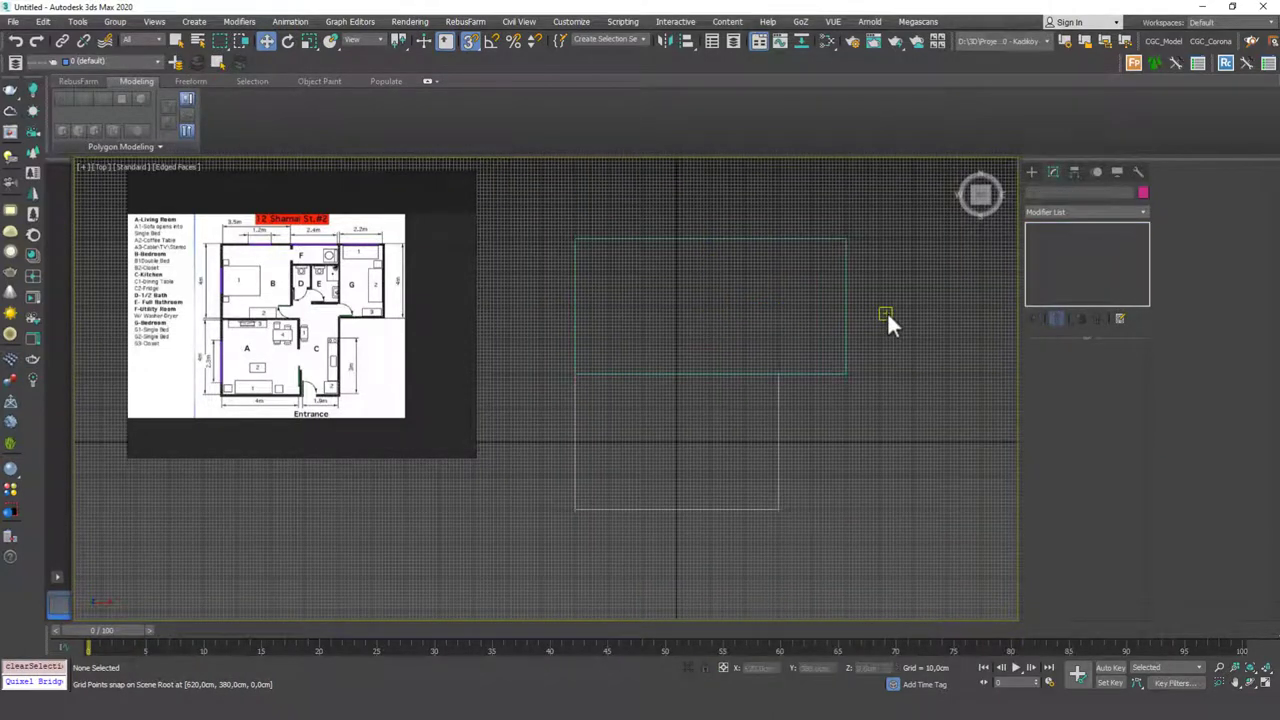
{"action": "left_click", "coordinate": [1031, 172]}
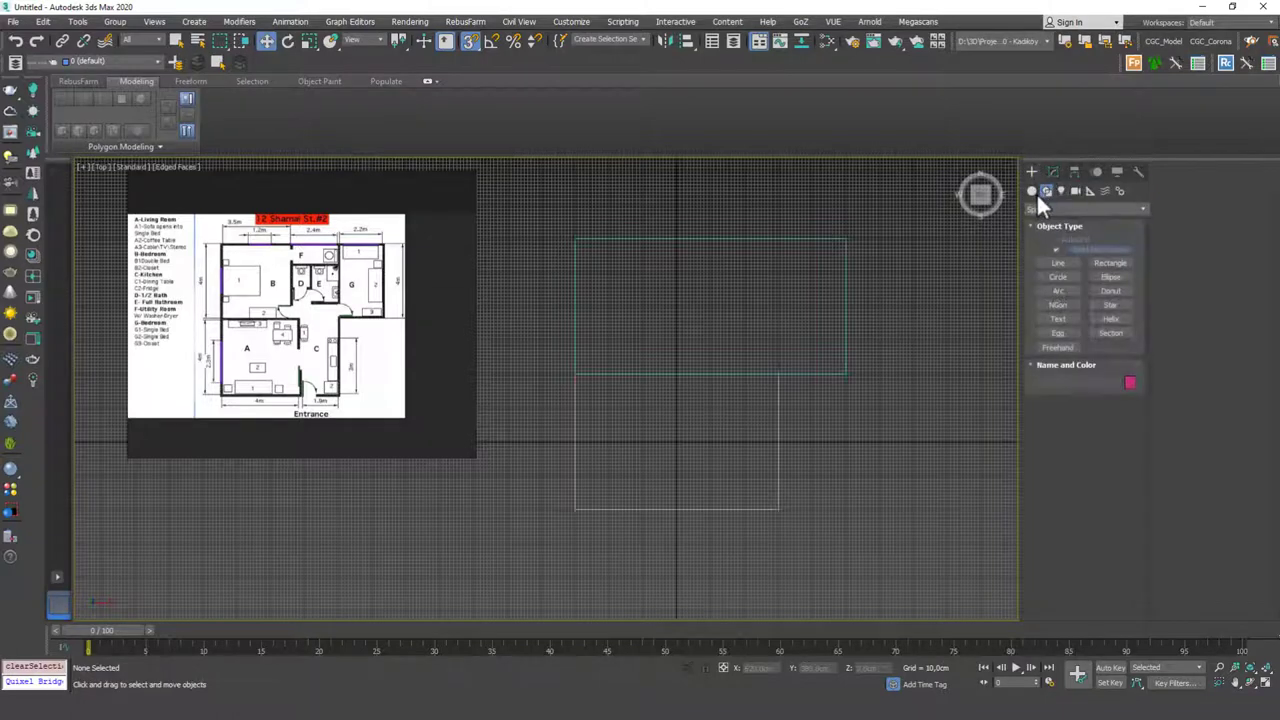
Trace a wall around the six corners of the L-shaped outline and weld it closed
{"action": "left_click", "coordinate": [1032, 191]}
{"action": "left_click", "coordinate": [1060, 266]}
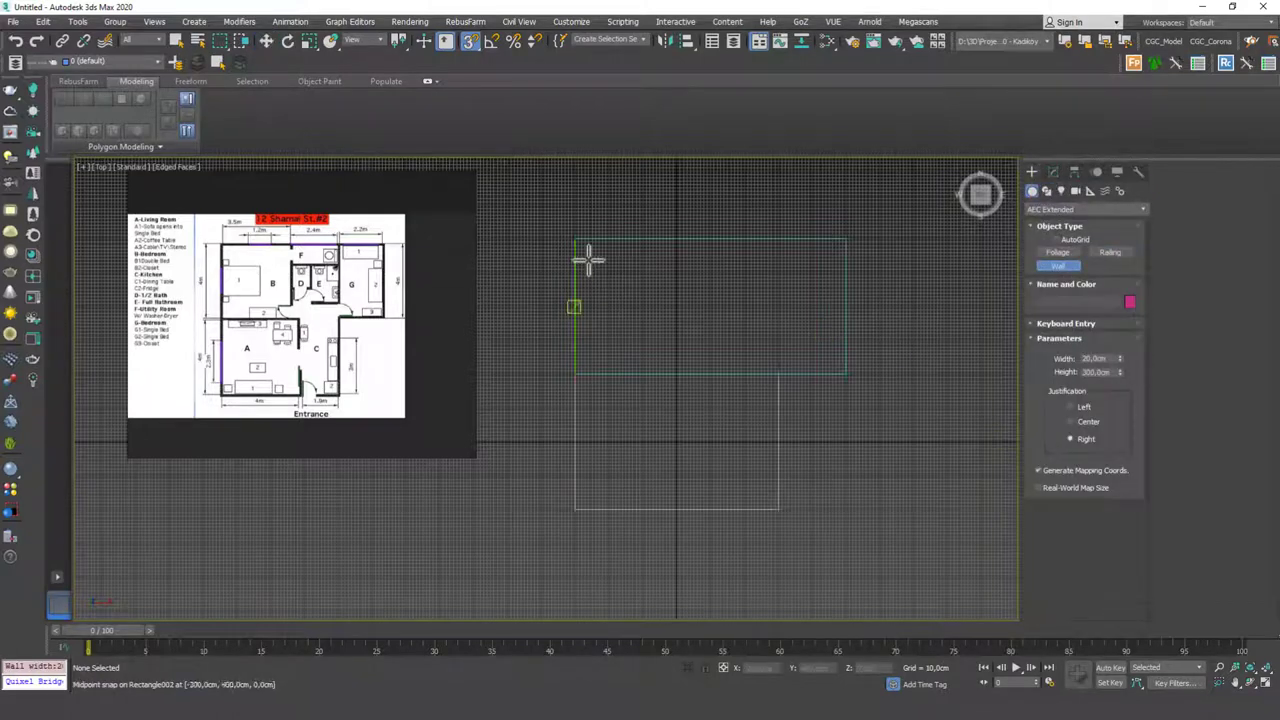
{"action": "left_click", "coordinate": [569, 465]}
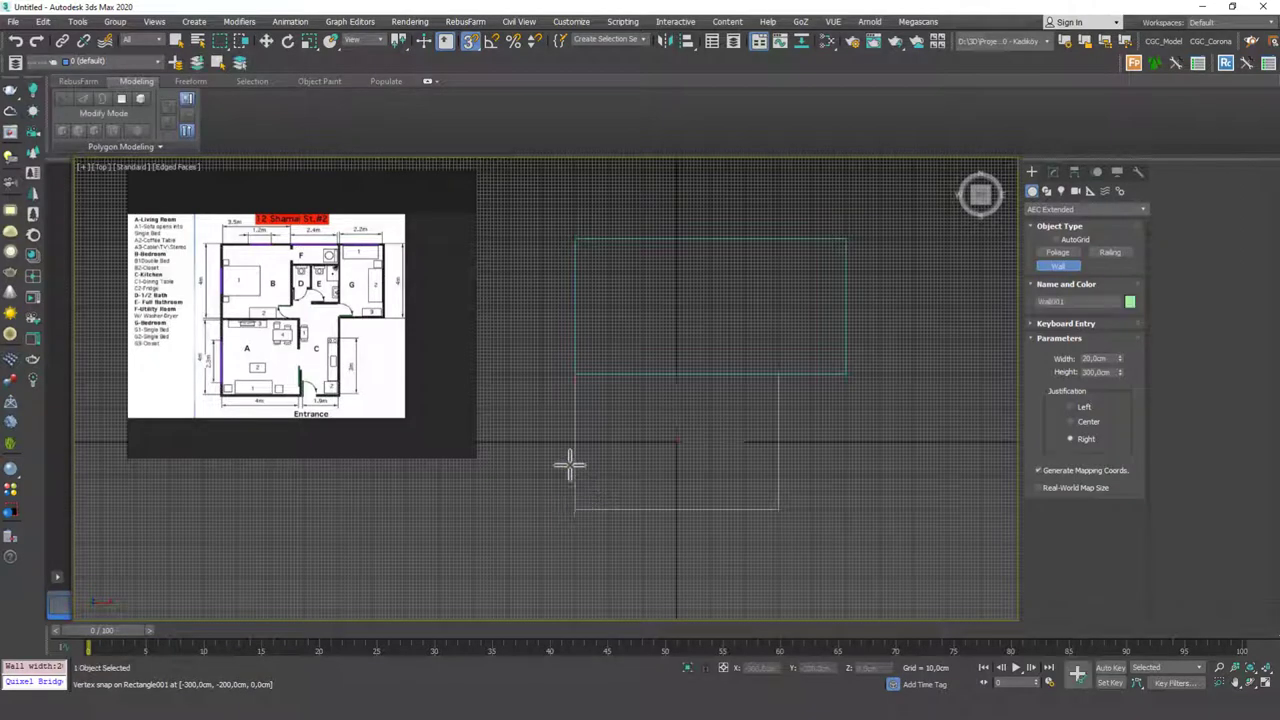
{"action": "left_click", "coordinate": [574, 237]}
{"action": "left_click", "coordinate": [847, 237]}
{"action": "left_click", "coordinate": [847, 377]}
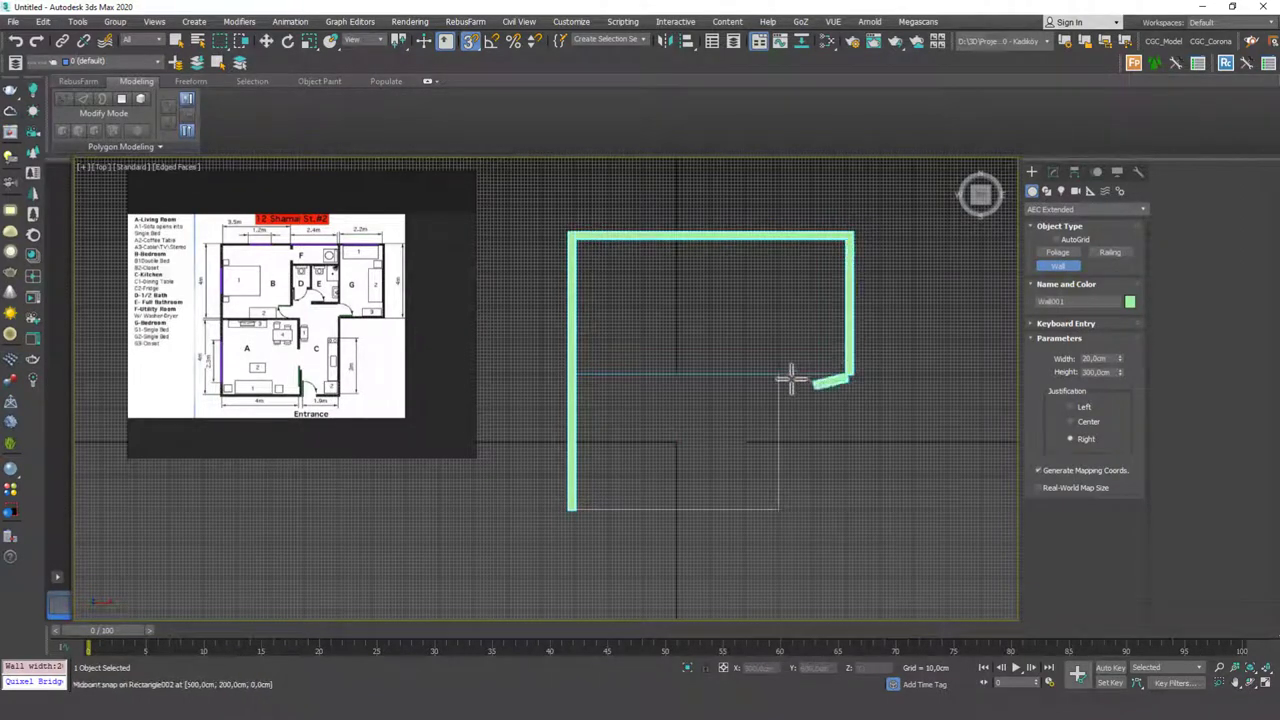
{"action": "left_click", "coordinate": [780, 377]}
{"action": "left_click", "coordinate": [780, 510]}
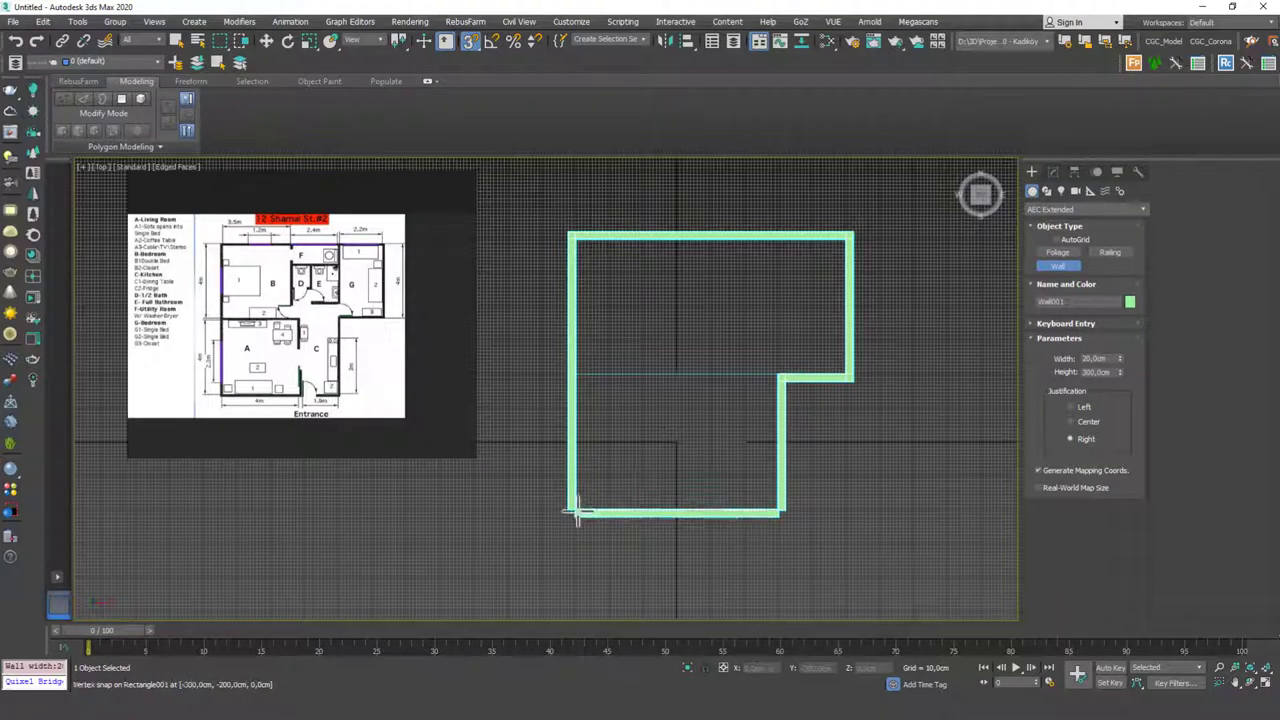
{"action": "left_click", "coordinate": [573, 511]}
{"action": "left_click", "coordinate": [613, 364]}
{"action": "middle_click_drag", "start_coordinate": [630, 400], "coordinate": [748, 334], "text": "alt"}
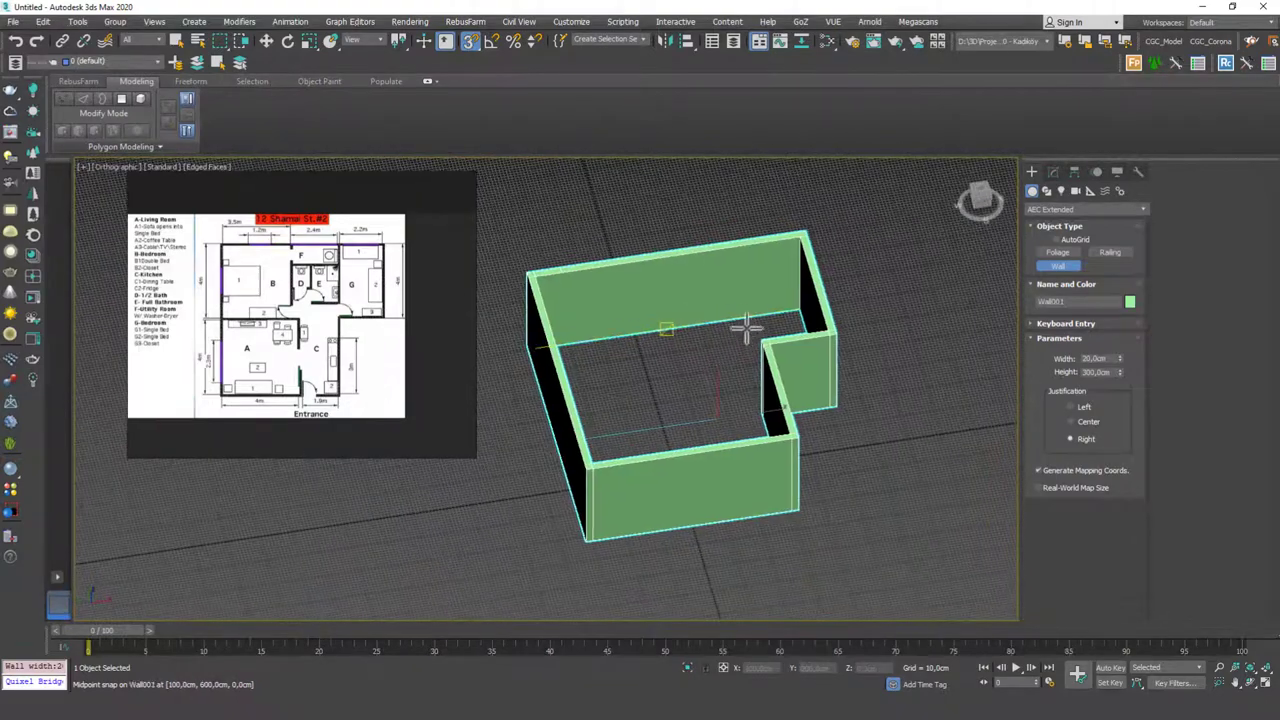
End wall creation, switch to the Move tool, and deselect Wall001
{"action": "right_click", "coordinate": [748, 334]}
{"action": "key", "text": "w"}
{"action": "left_click", "coordinate": [822, 192]}
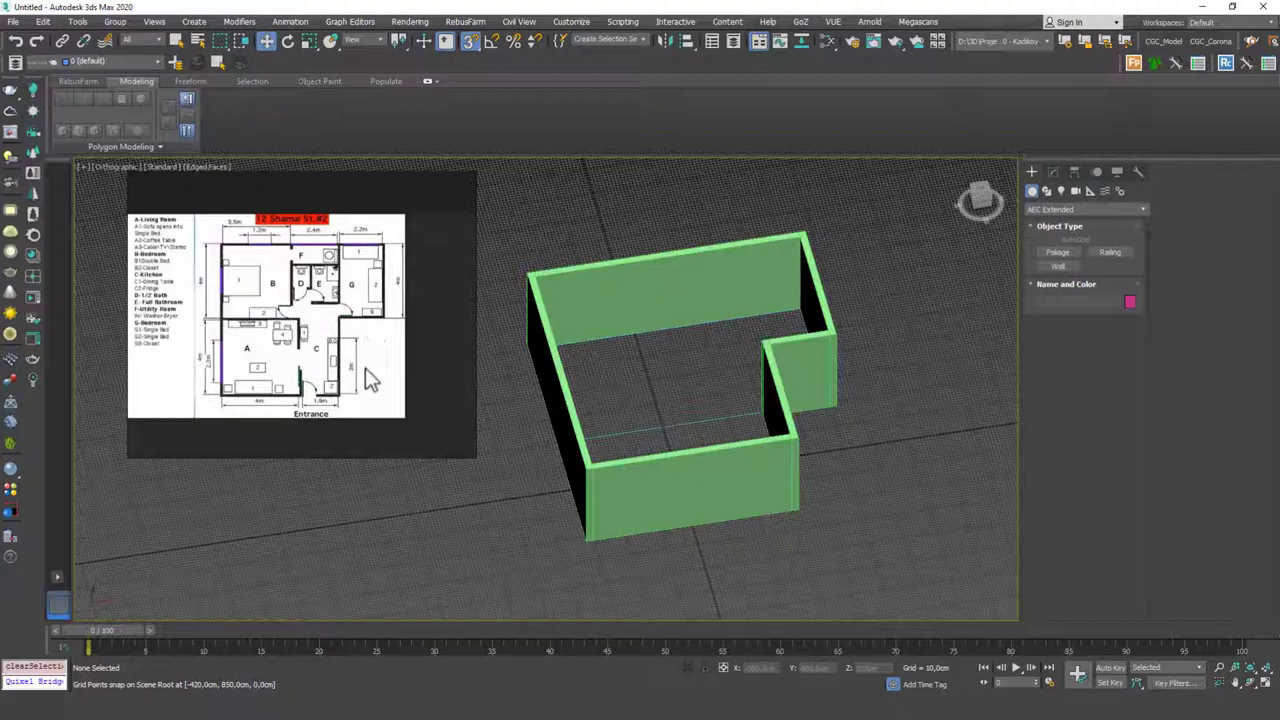
Switch to the Chrome floor-plan image results, scroll them, and dismiss the chat notification
{"action": "key", "text": "alt+Tab"}
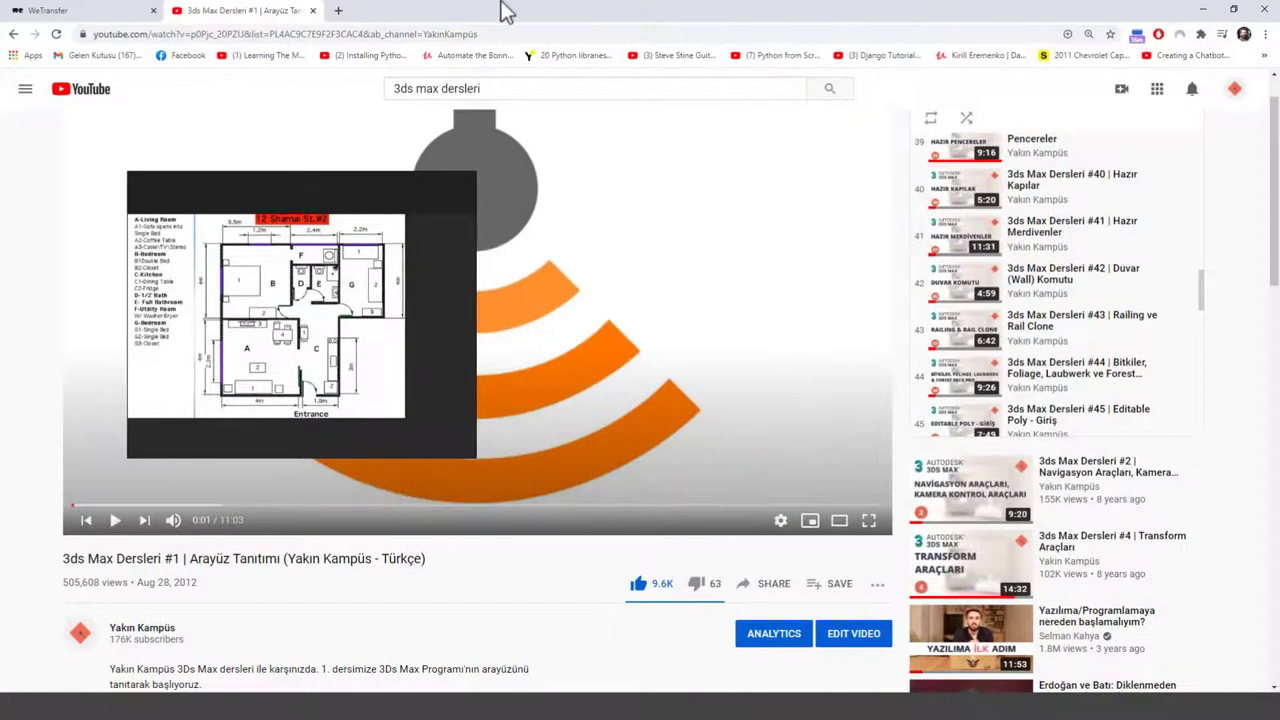
{"action": "key", "text": "alt+Tab"}
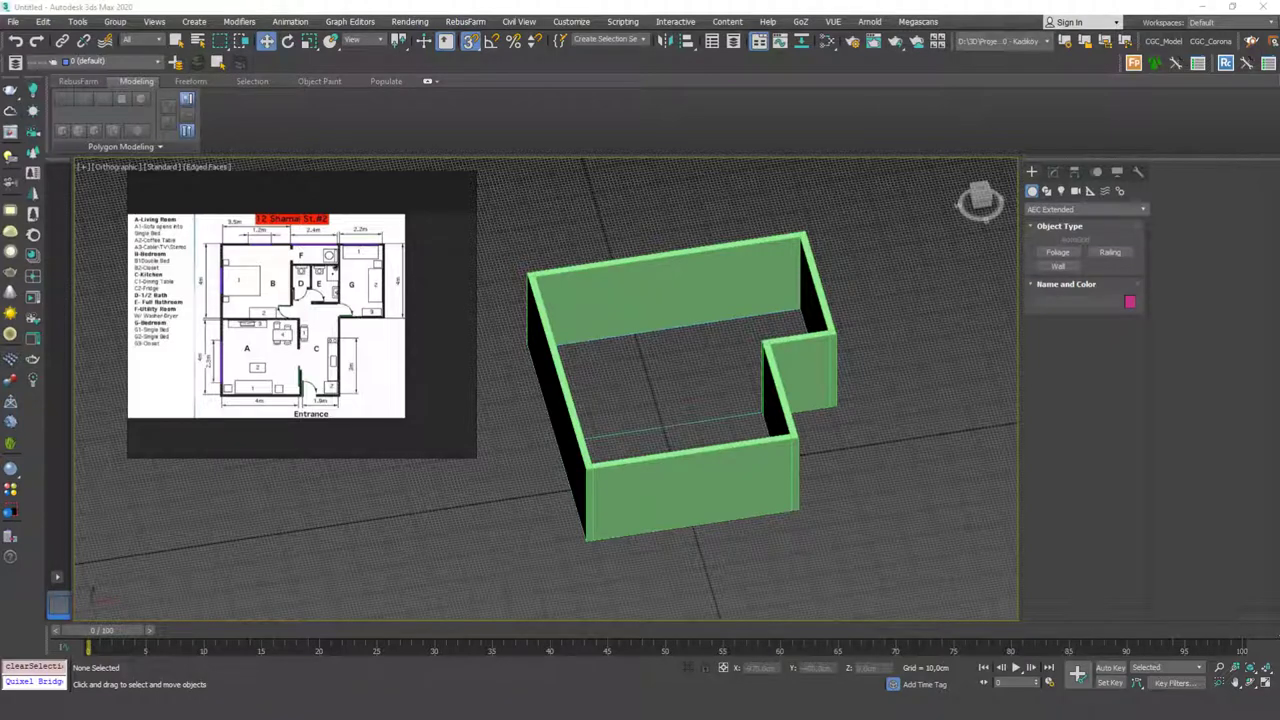
{"action": "key", "text": "alt+Tab"}
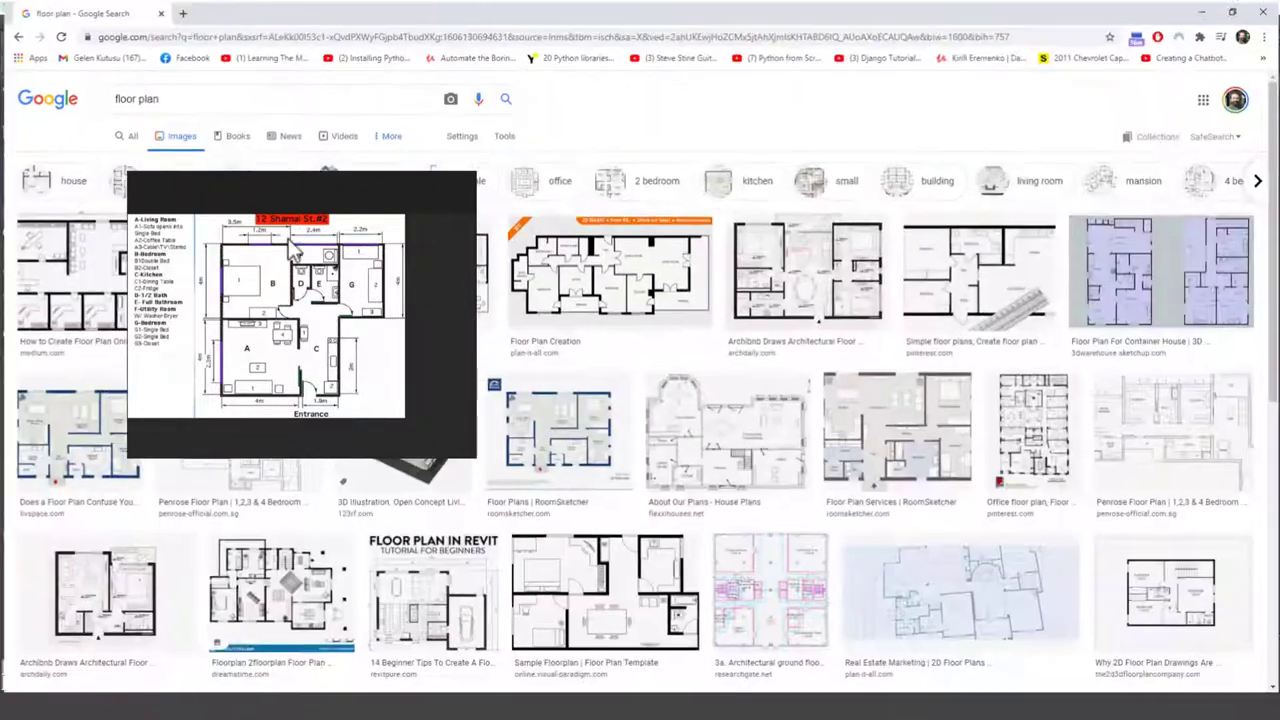
{"action": "scroll", "coordinate": [560, 320], "scroll_direction": "down", "scroll_amount": 2}
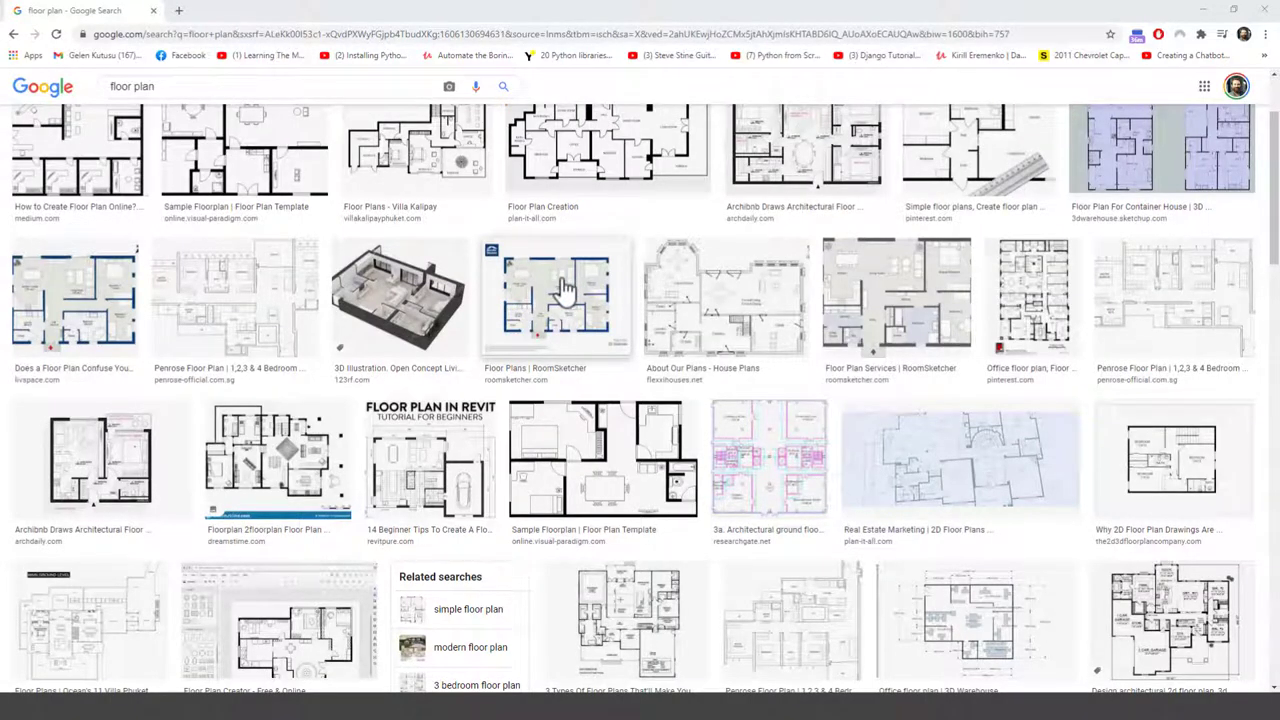
{"action": "scroll", "coordinate": [560, 295], "scroll_direction": "up", "scroll_amount": 2}
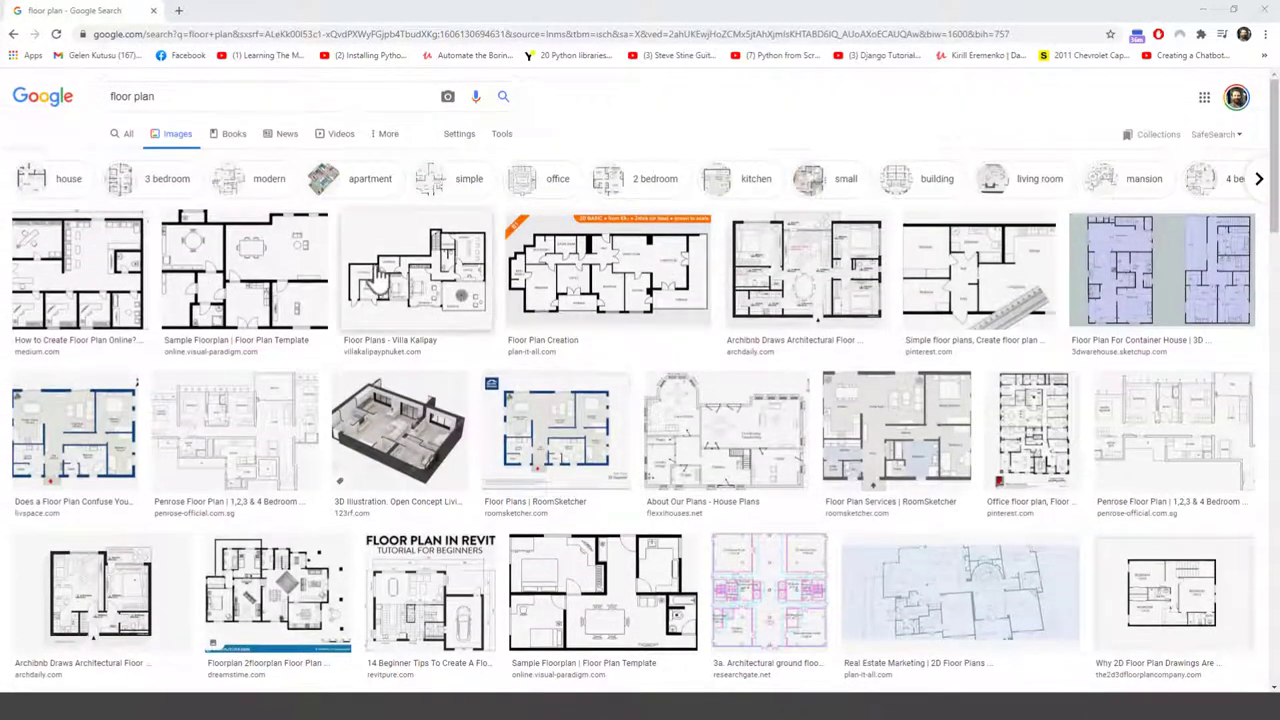
{"action": "scroll", "coordinate": [400, 335], "scroll_direction": "down", "scroll_amount": 2}
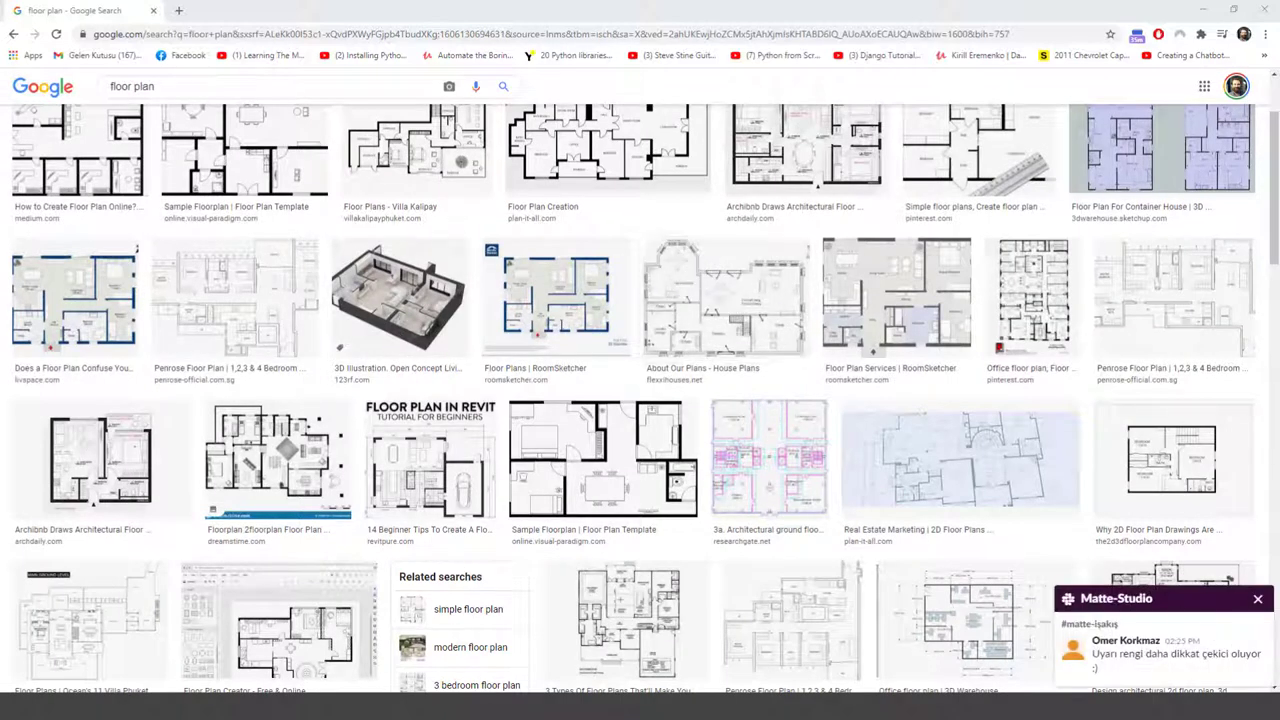
{"action": "left_click", "coordinate": [1257, 599]}
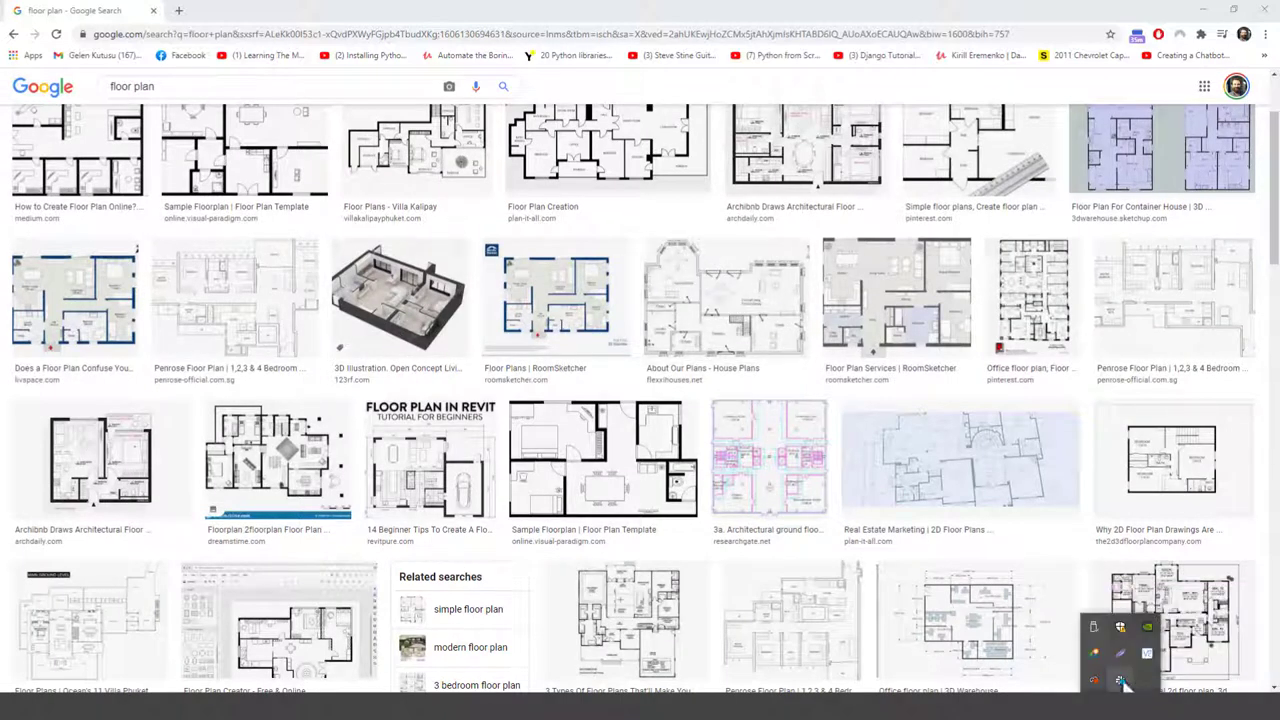
Scroll further down the floor-plan image results, then back up to the top
{"action": "right_click", "coordinate": [1094, 680]}
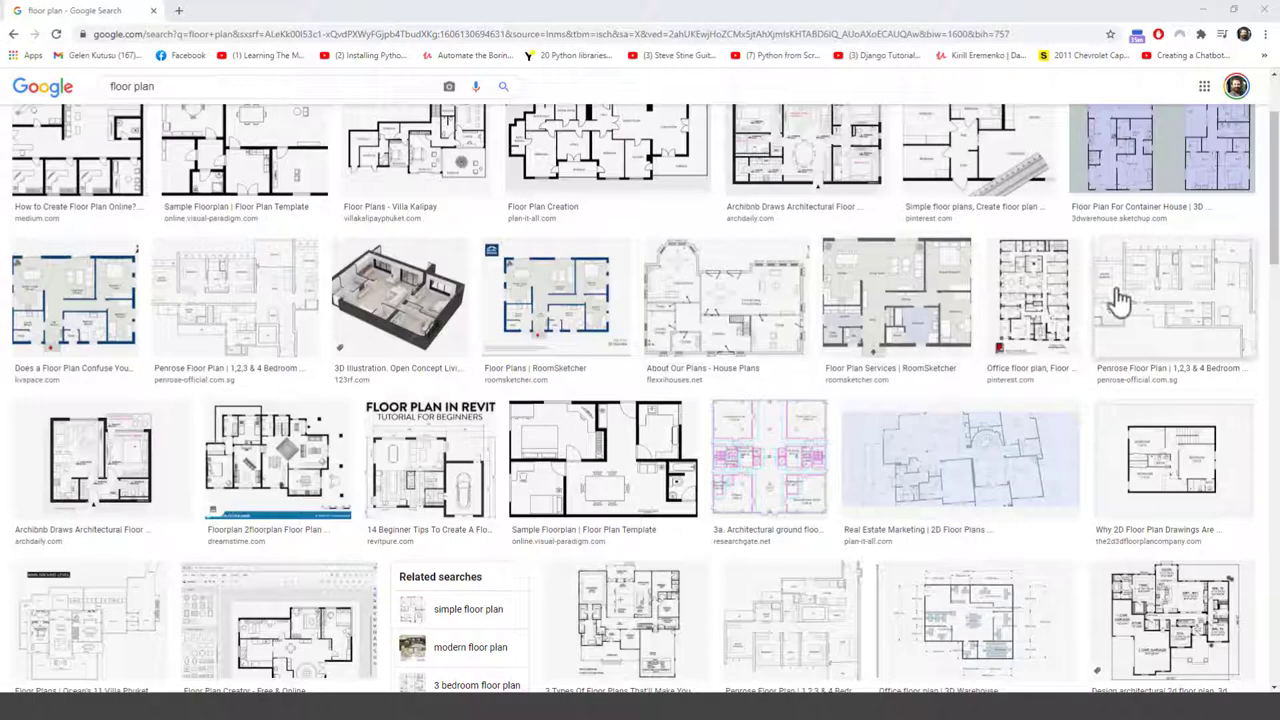
{"action": "scroll", "coordinate": [356, 399], "scroll_direction": "down", "scroll_amount": 2}
{"action": "scroll", "coordinate": [366, 406], "scroll_direction": "down", "scroll_amount": 1}
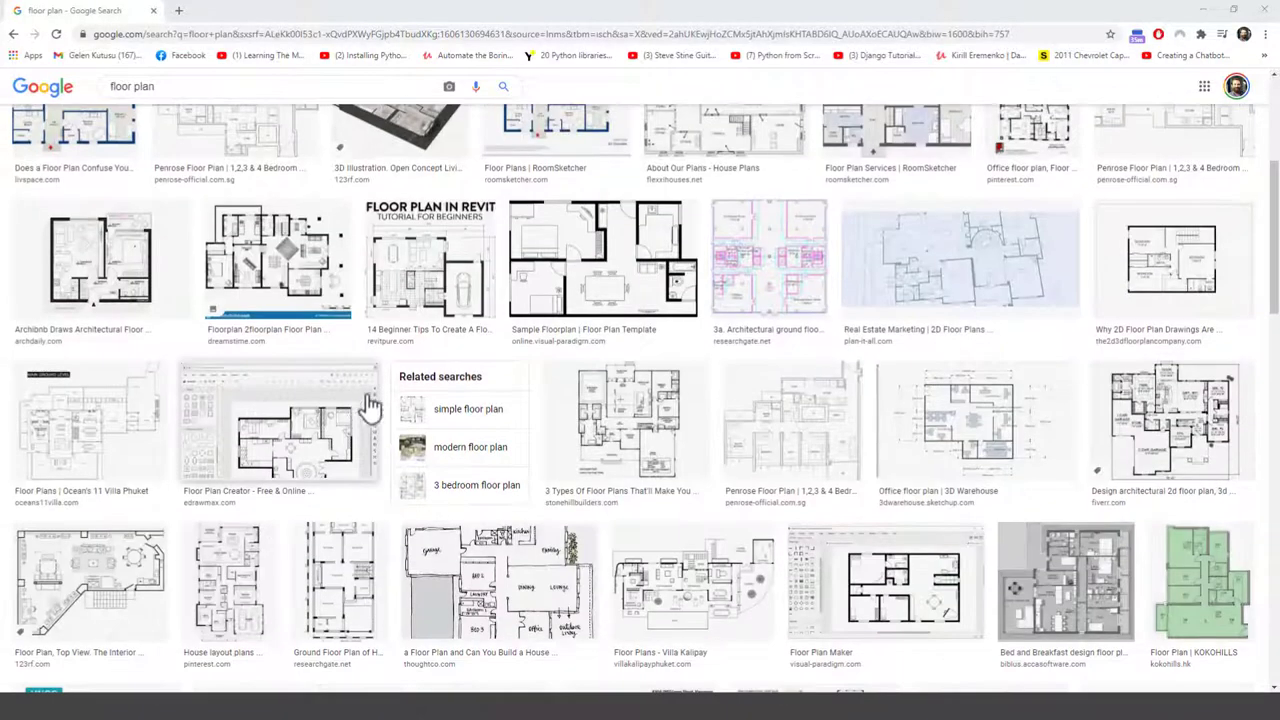
{"action": "scroll", "coordinate": [479, 384], "scroll_direction": "down", "scroll_amount": 2}
{"action": "scroll", "coordinate": [479, 384], "scroll_direction": "up", "scroll_amount": 1}
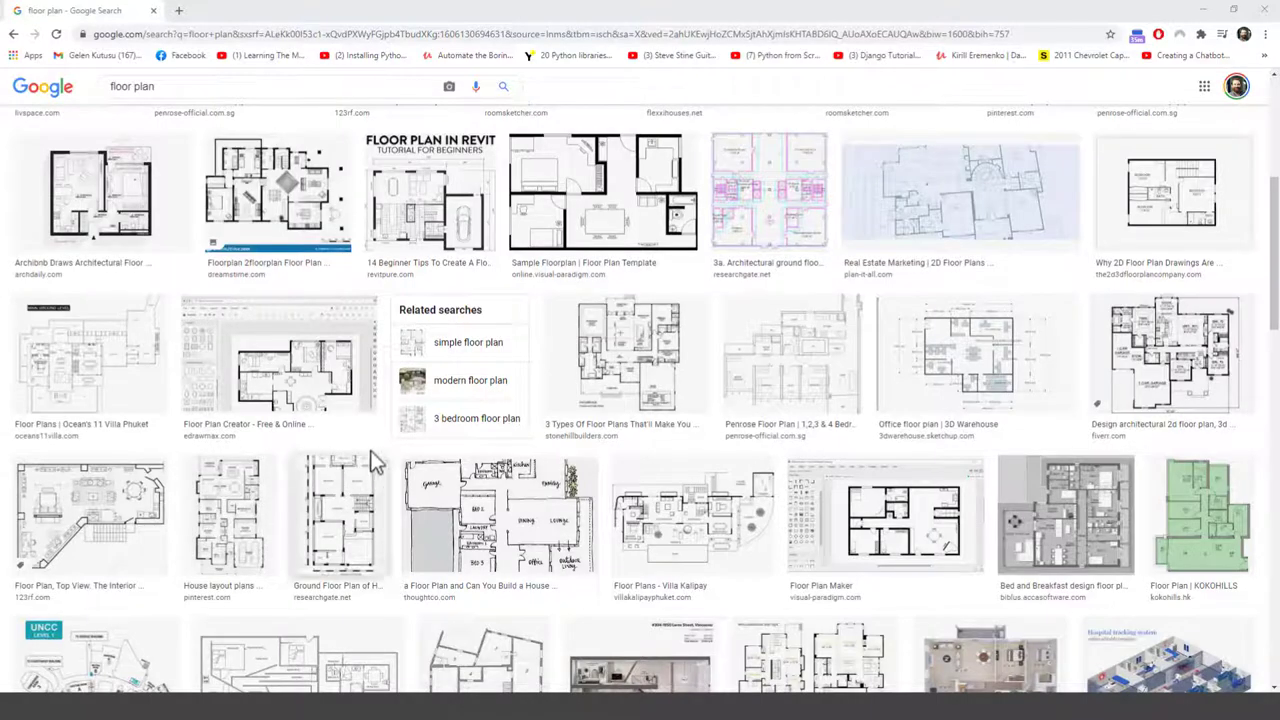
{"action": "scroll", "coordinate": [374, 451], "scroll_direction": "up", "scroll_amount": 3}
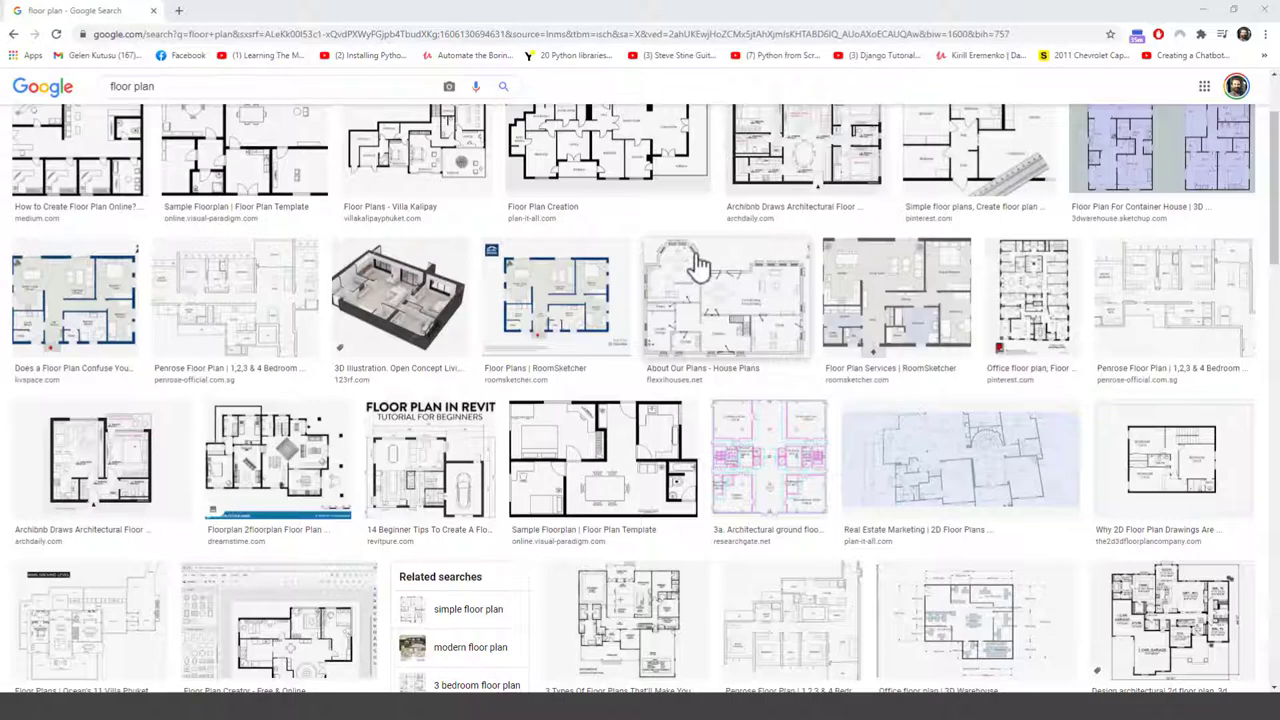
{"action": "scroll", "coordinate": [1017, 80], "scroll_direction": "up", "scroll_amount": 2}
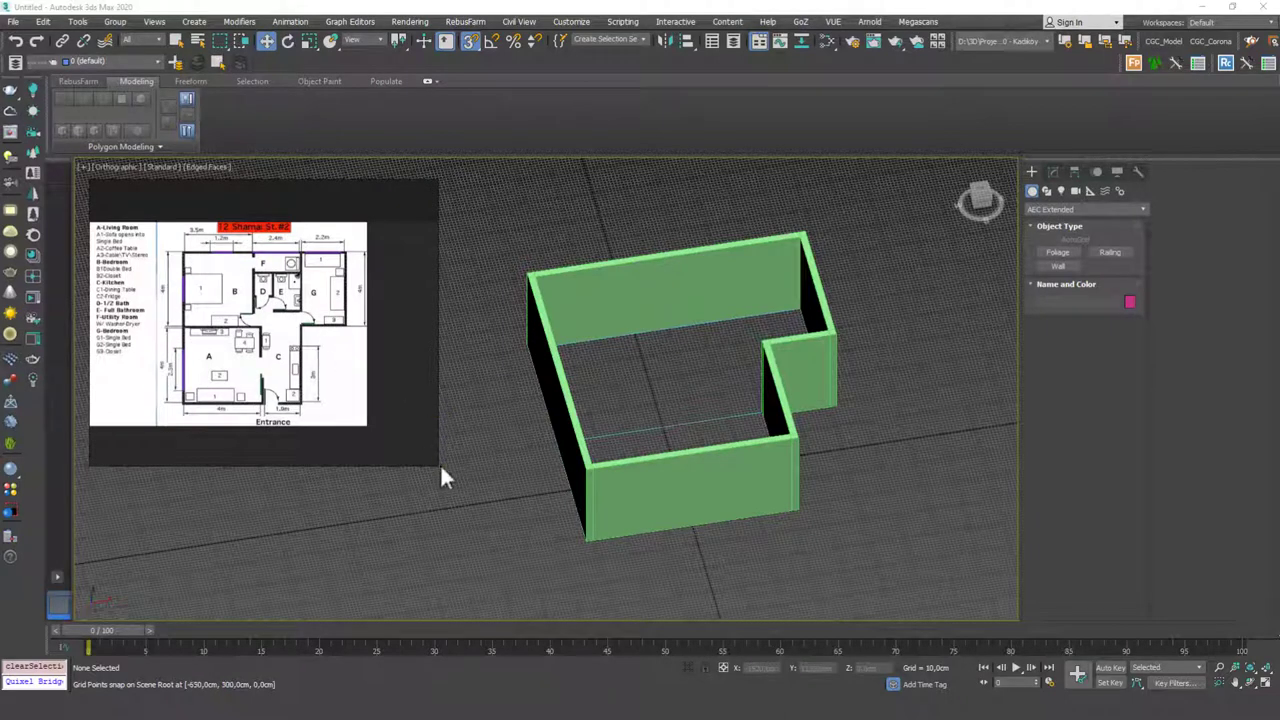
Shrink the floor-plan window, switch to Top view, and pan to frame the L-shaped walls
{"action": "left_click_drag", "start_coordinate": [436, 462], "coordinate": [374, 428]}
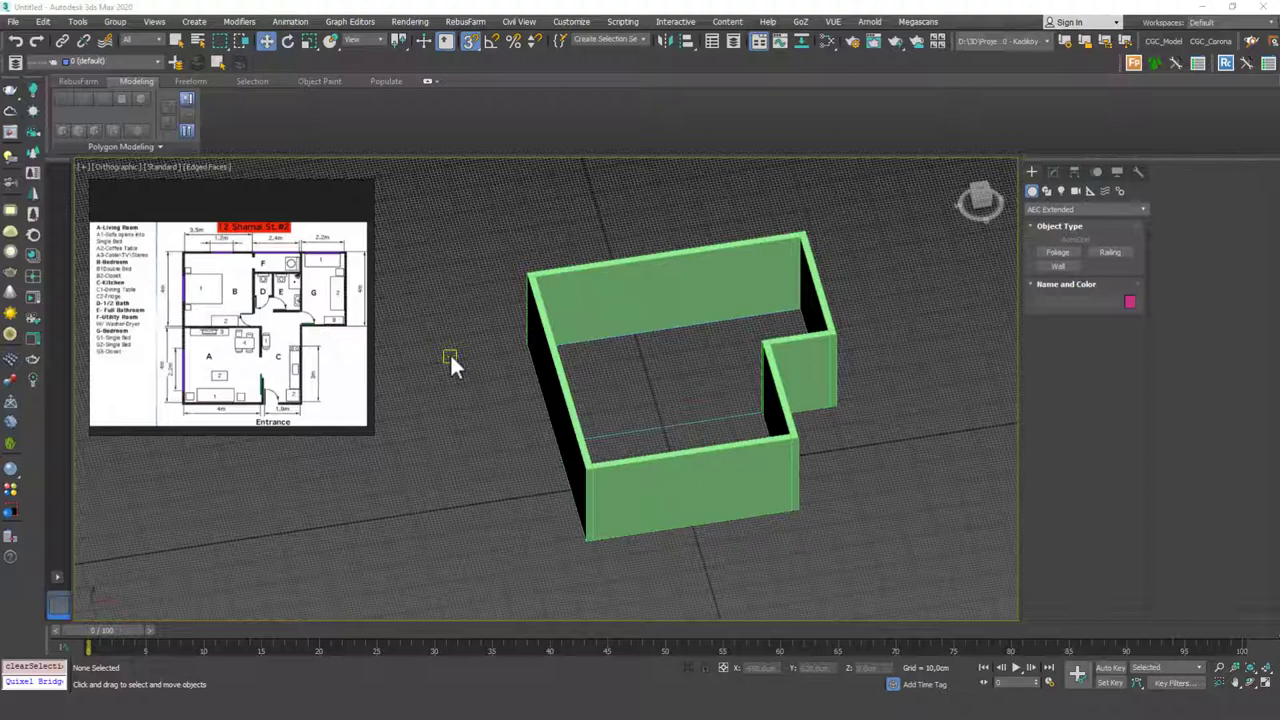
{"action": "key", "text": "t"}
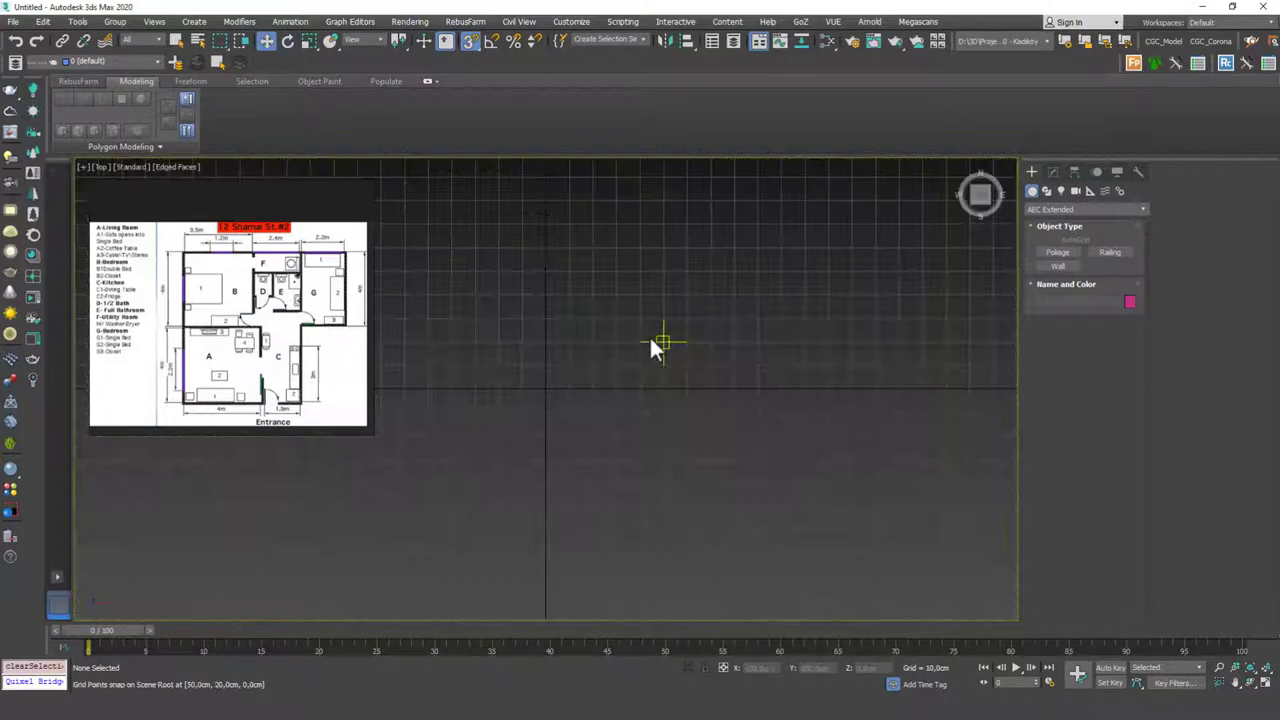
{"action": "middle_click_drag", "start_coordinate": [649, 335], "coordinate": [720, 333]}
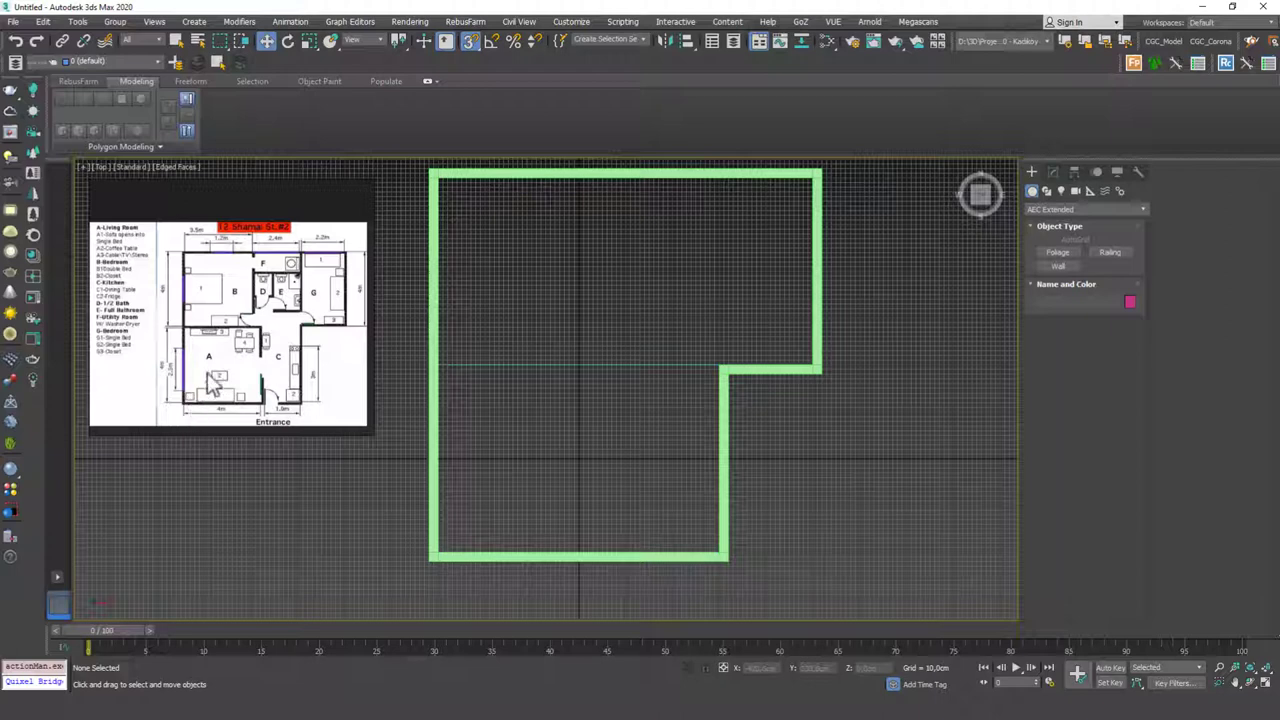
Draw a rectangle inside the walls and set its Length and Width to 400 cm
{"action": "left_click", "coordinate": [1046, 191]}
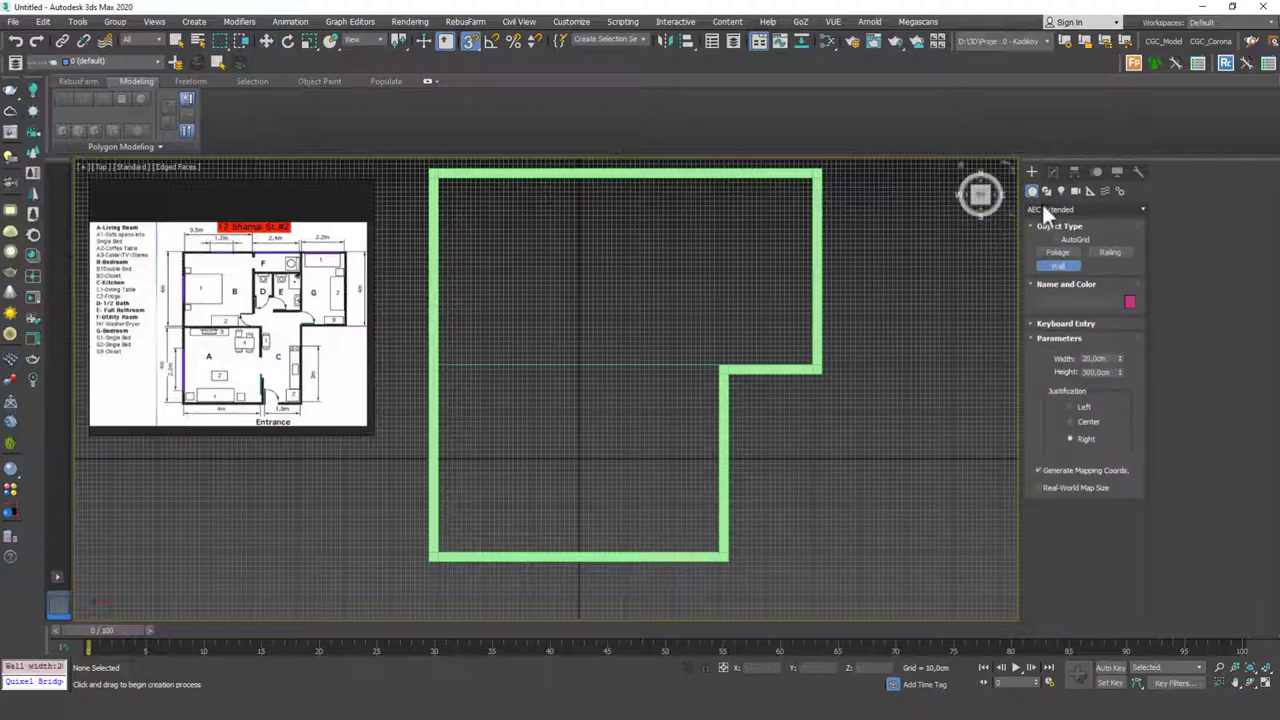
{"action": "left_click", "coordinate": [1104, 266]}
{"action": "left_click_drag", "start_coordinate": [580, 365], "coordinate": [691, 234]}
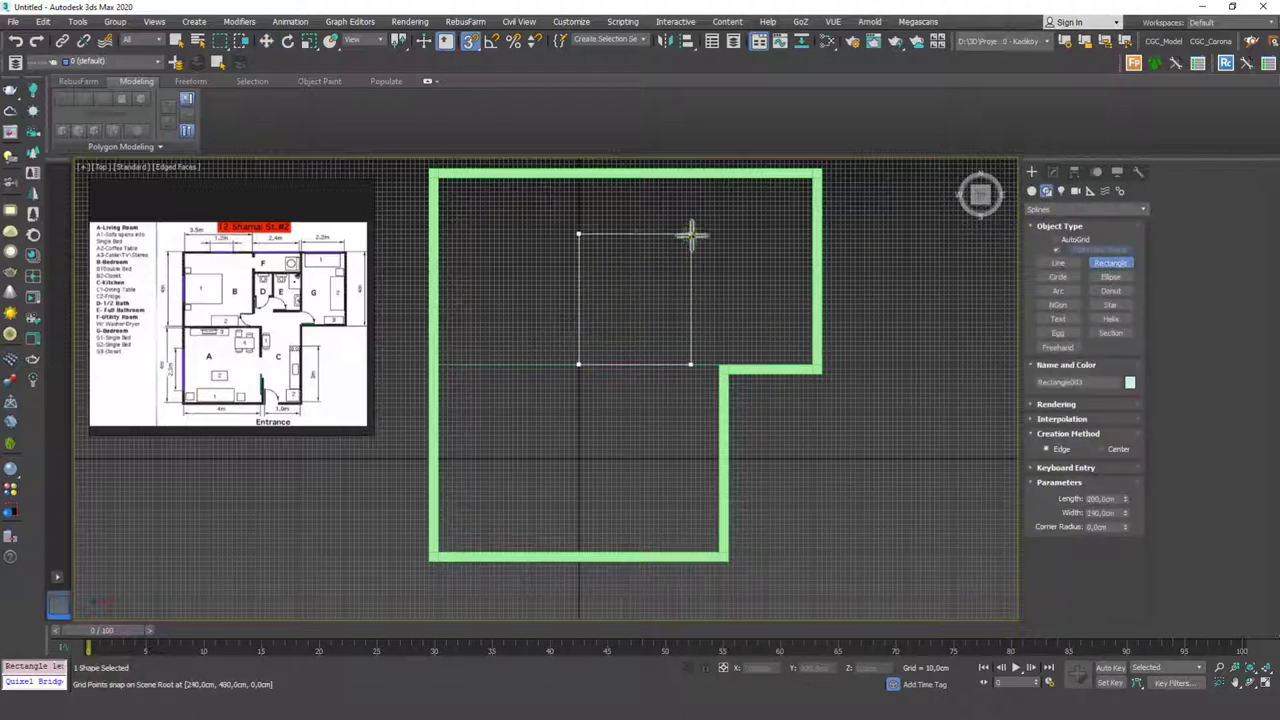
{"action": "left_click", "coordinate": [1053, 172]}
{"action": "double_click", "coordinate": [1100, 395]}
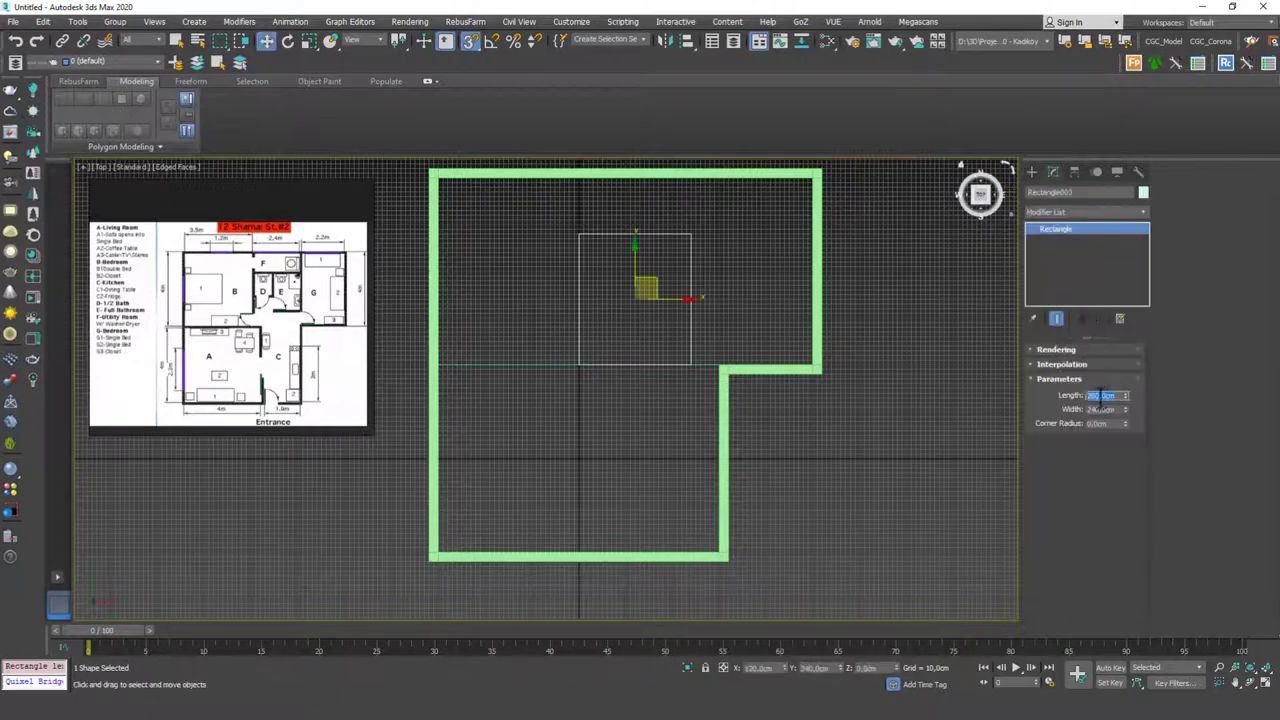
{"action": "type", "text": "400"}
{"action": "key", "text": "Return"}
{"action": "key", "text": "Tab"}
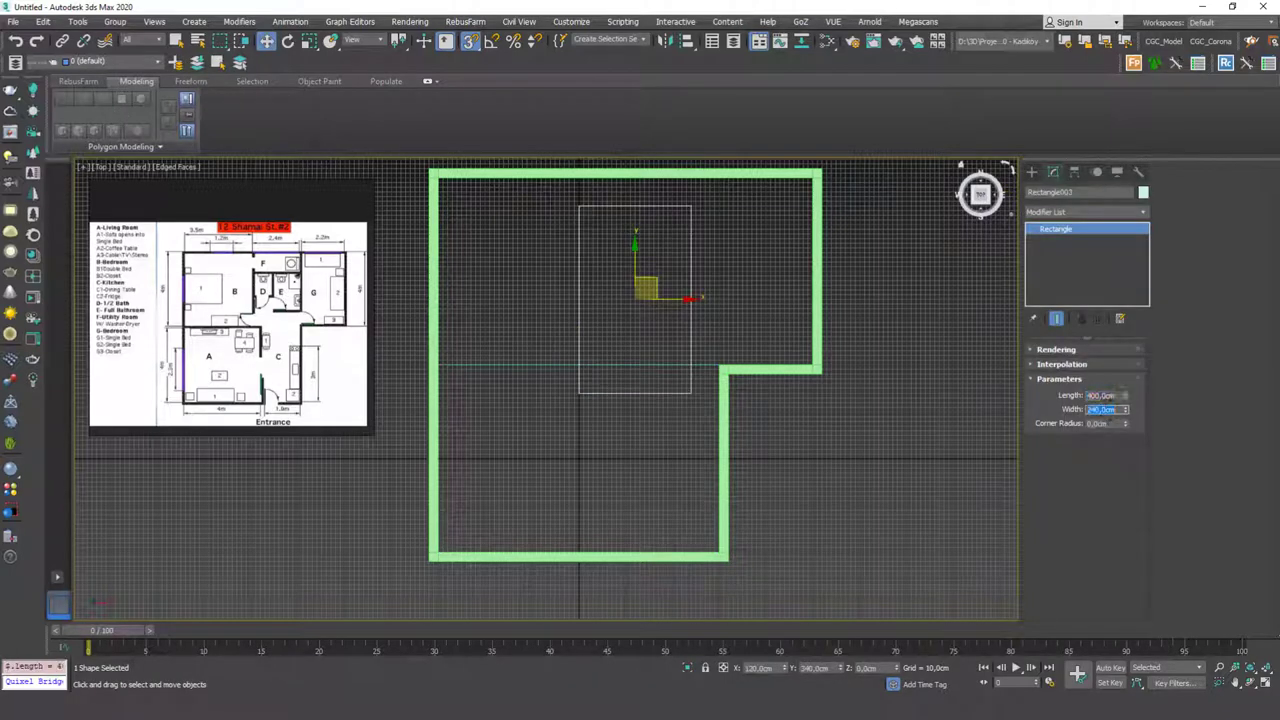
{"action": "type", "text": "400"}
{"action": "key", "text": "Return"}
Try moving the rectangle onto the walls' lower-left corner, then undo and return to Top view
{"action": "middle_click_drag", "start_coordinate": [546, 388], "coordinate": [589, 373]}
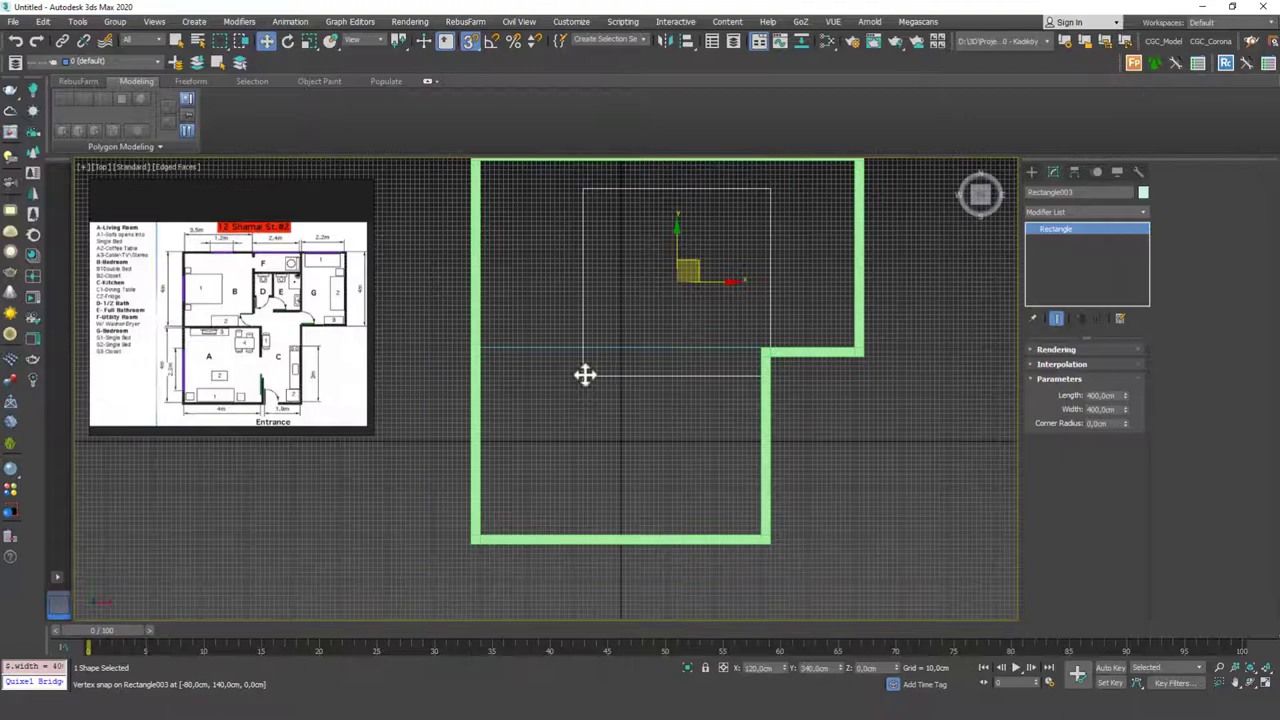
{"action": "left_click_drag", "start_coordinate": [585, 375], "coordinate": [500, 491]}
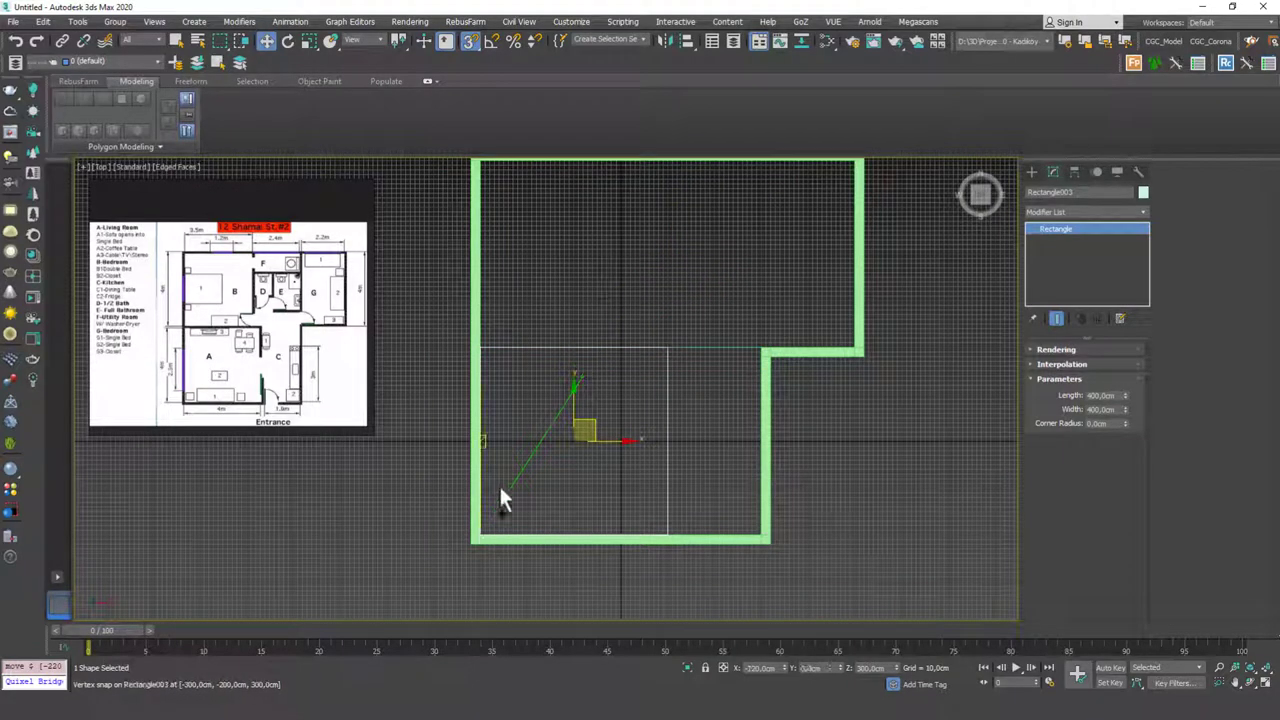
{"action": "right_click", "coordinate": [505, 488]}
{"action": "left_click_drag", "start_coordinate": [585, 378], "coordinate": [489, 526]}
{"action": "middle_click_drag", "start_coordinate": [560, 477], "coordinate": [470, 388], "text": "alt"}
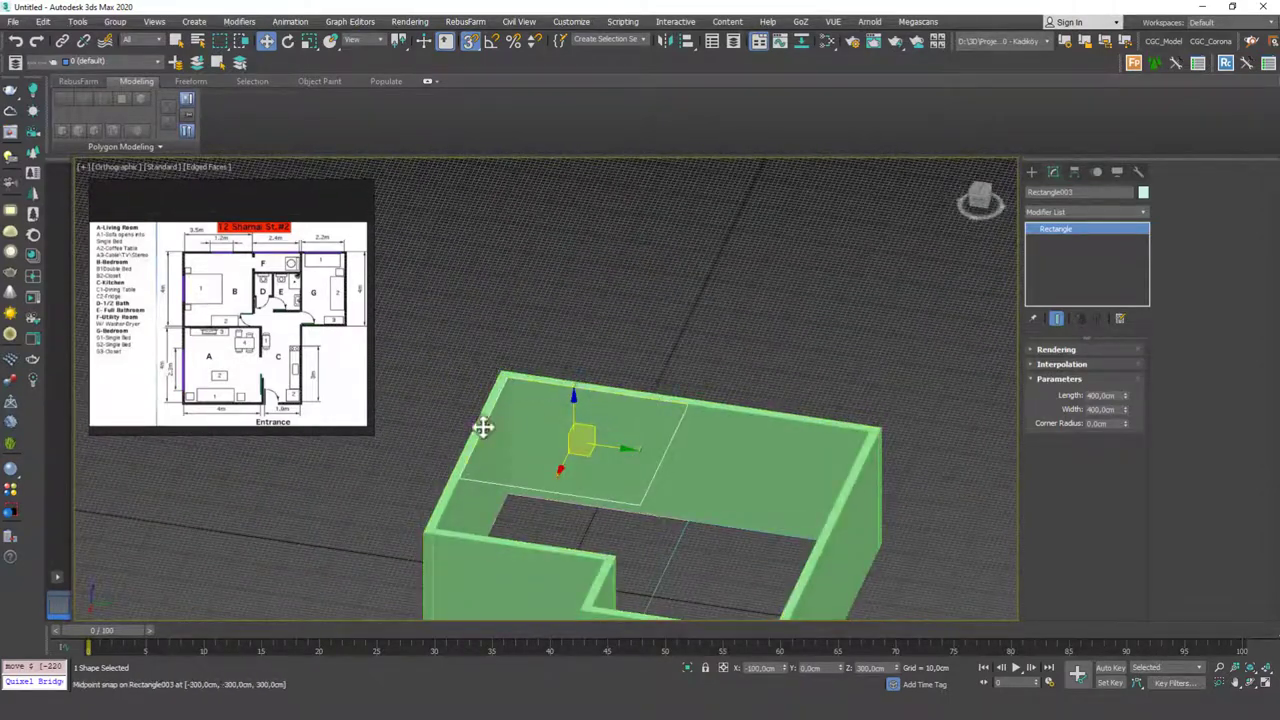
{"action": "key", "text": "ctrl+z"}
{"action": "middle_click_drag", "start_coordinate": [551, 383], "coordinate": [690, 285], "text": "alt"}
{"action": "key", "text": "t"}
Switch snapping to 2.5D and snap the rectangle's corner onto the lower-left inner wall corner
{"action": "left_click_drag", "start_coordinate": [469, 44], "coordinate": [476, 83]}
{"action": "middle_click_drag", "start_coordinate": [623, 357], "coordinate": [840, 169]}
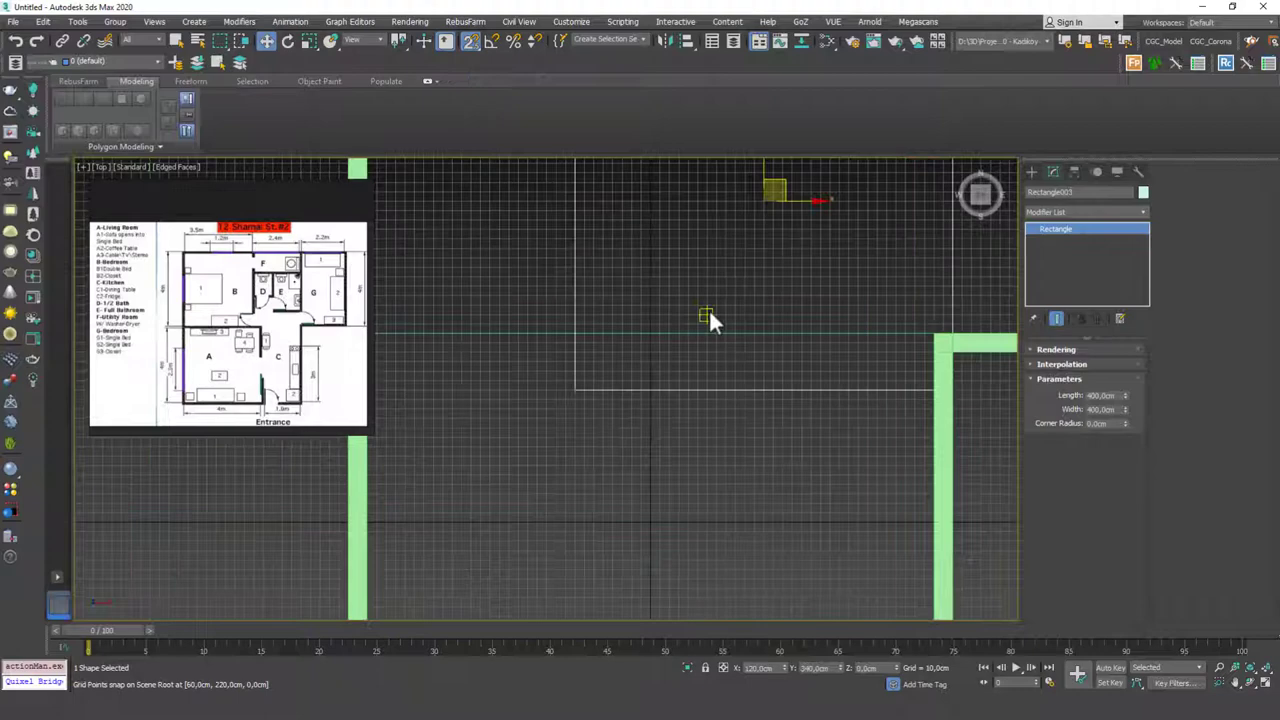
{"action": "scroll", "coordinate": [644, 351], "scroll_direction": "down", "scroll_amount": 4}
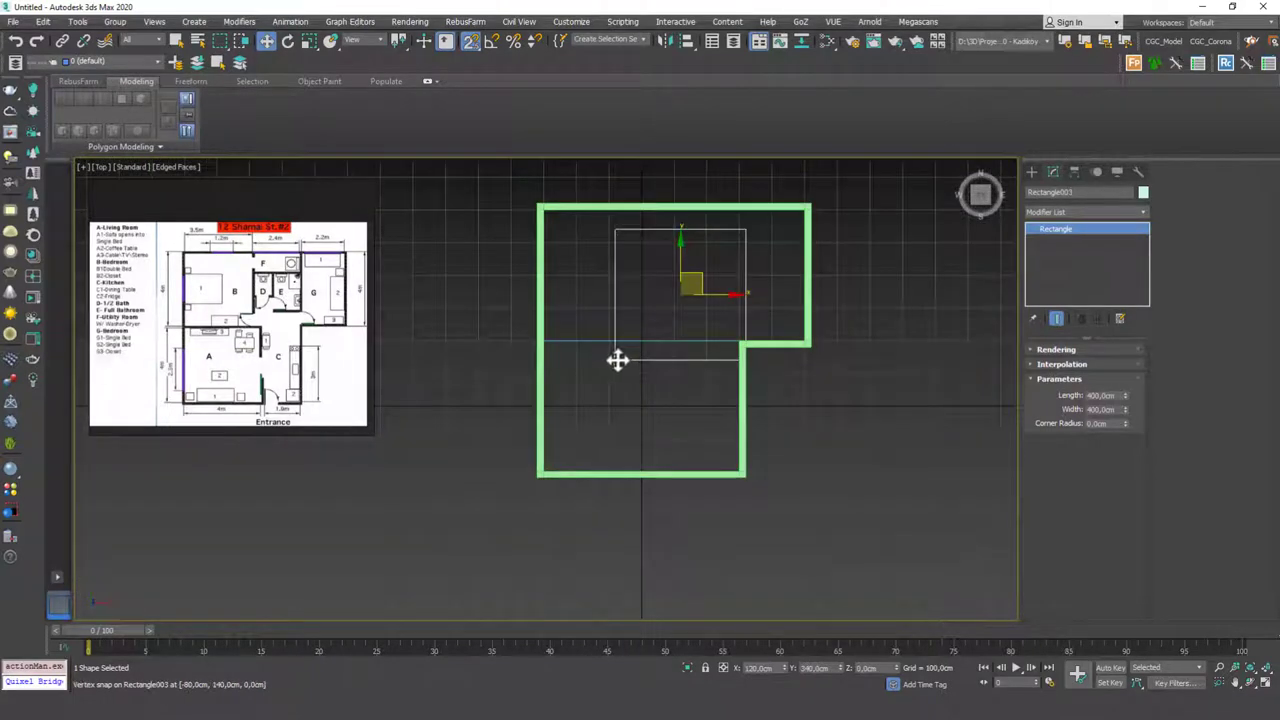
{"action": "left_click_drag", "start_coordinate": [612, 358], "coordinate": [553, 464]}
{"action": "middle_click_drag", "start_coordinate": [553, 464], "coordinate": [585, 398], "text": "alt"}
{"action": "key", "text": "t"}
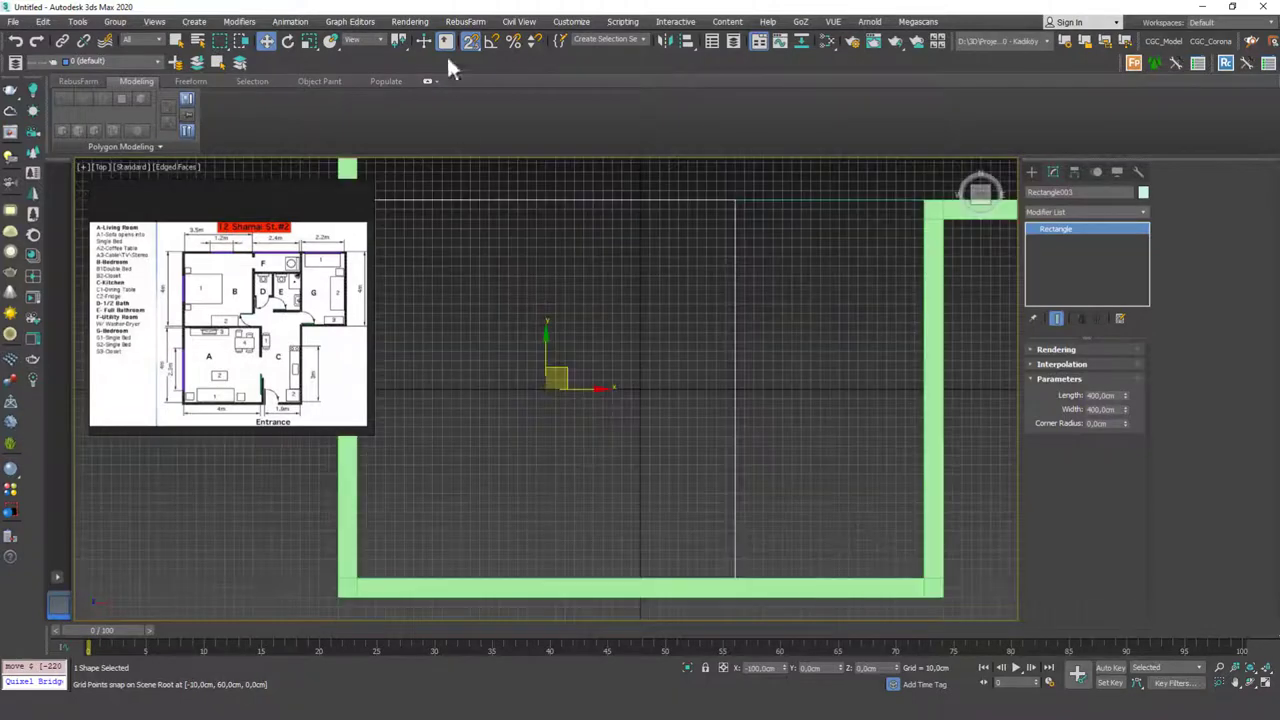
{"action": "scroll", "coordinate": [640, 410], "scroll_direction": "down", "scroll_amount": 4}
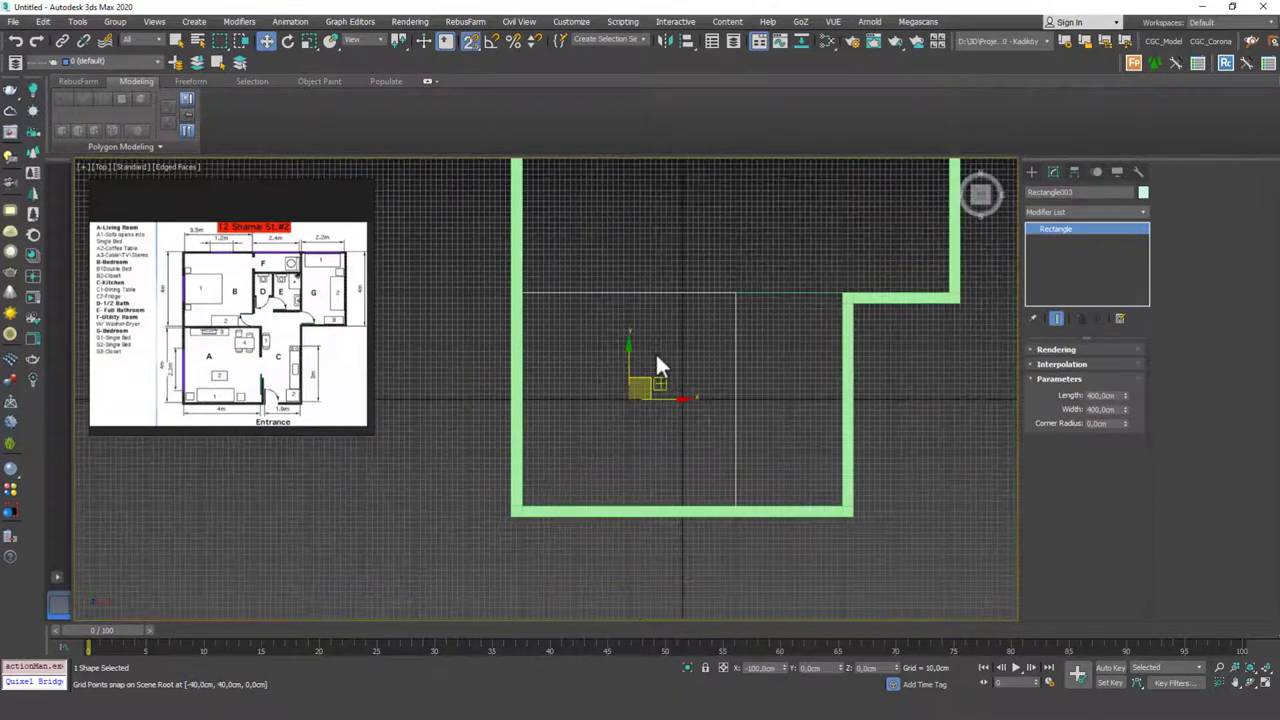
Start an AEC Extended Wall with its Width set to 12 cm
{"action": "left_click", "coordinate": [1032, 173]}
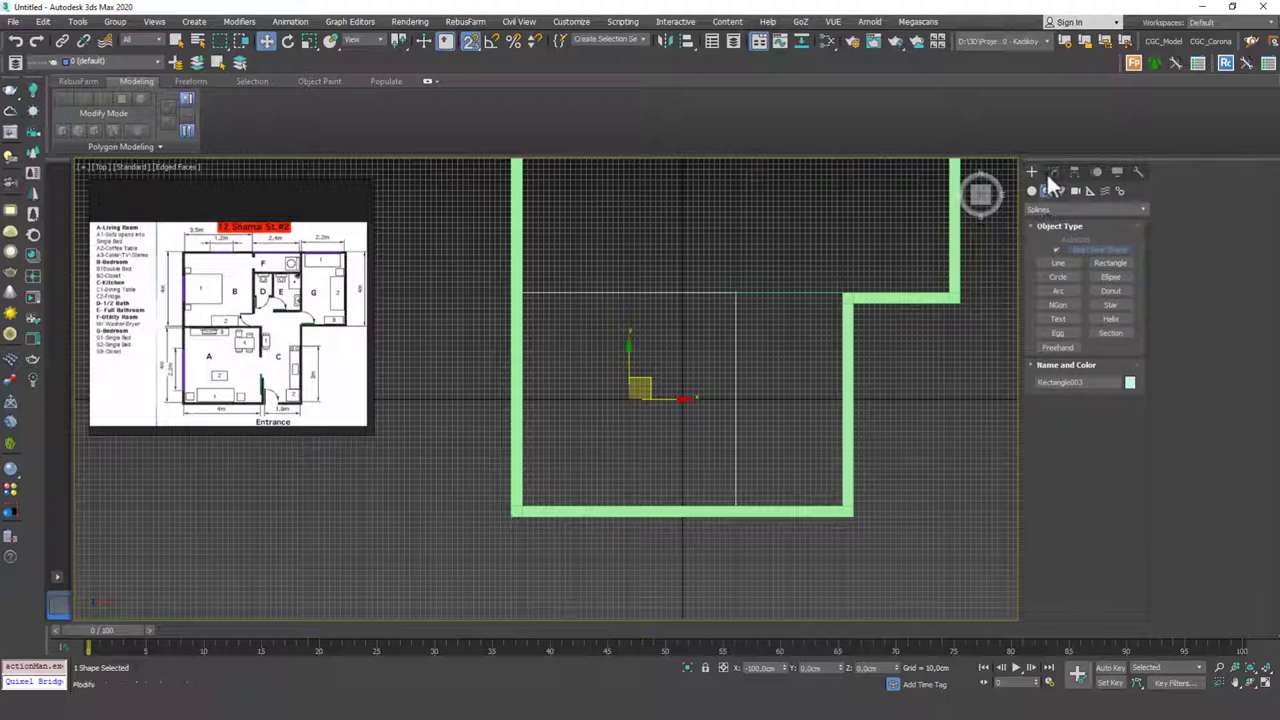
{"action": "left_click", "coordinate": [1033, 189]}
{"action": "left_click", "coordinate": [1059, 266]}
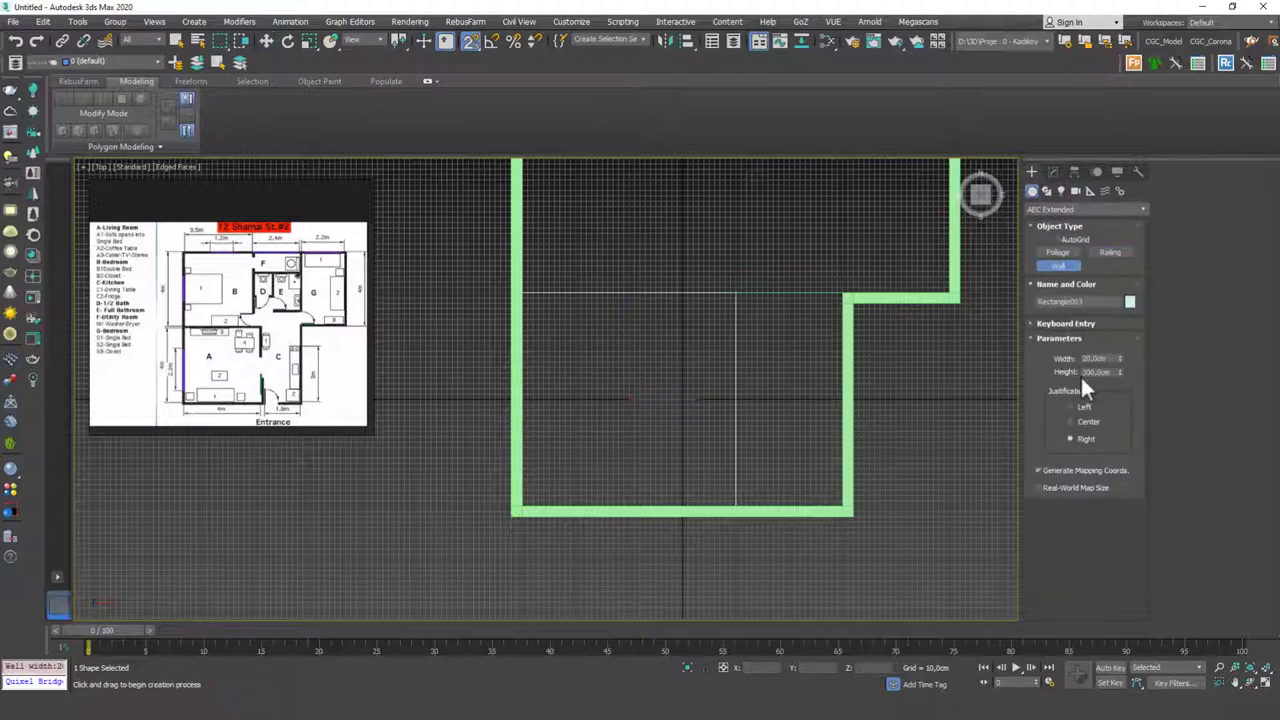
{"action": "double_click", "coordinate": [1108, 358]}
{"action": "type", "text": "12"}
{"action": "key", "text": "Return"}
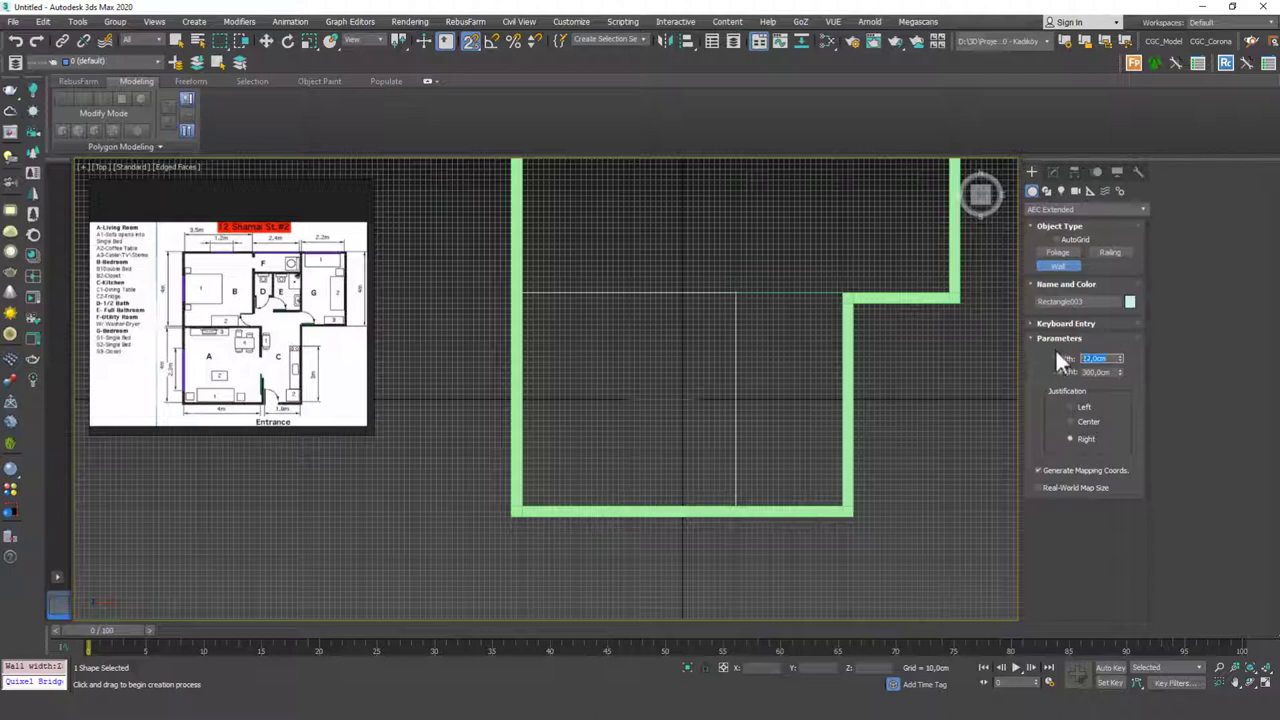
Draw the wall along the rectangle's top and right edges, from the left wall down to the bottom wall
{"action": "left_click", "coordinate": [524, 290]}
{"action": "left_click", "coordinate": [737, 290]}
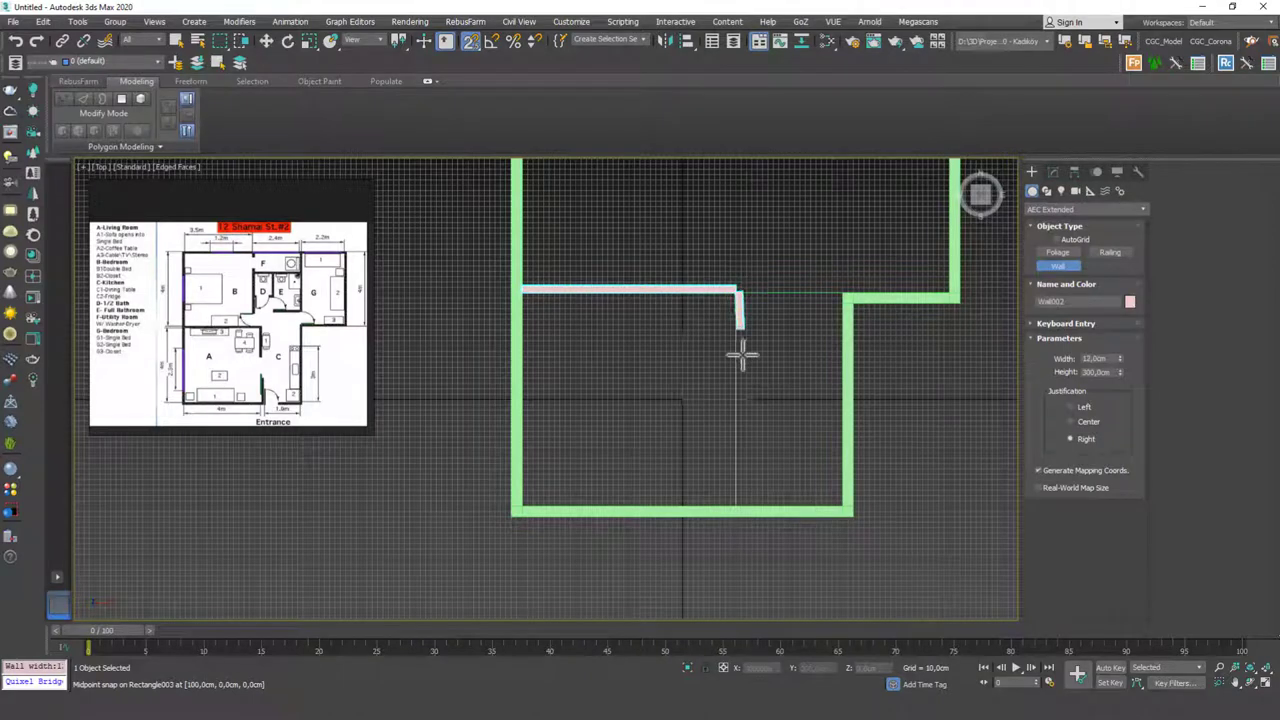
{"action": "left_click", "coordinate": [739, 505]}
{"action": "right_click", "coordinate": [765, 350]}
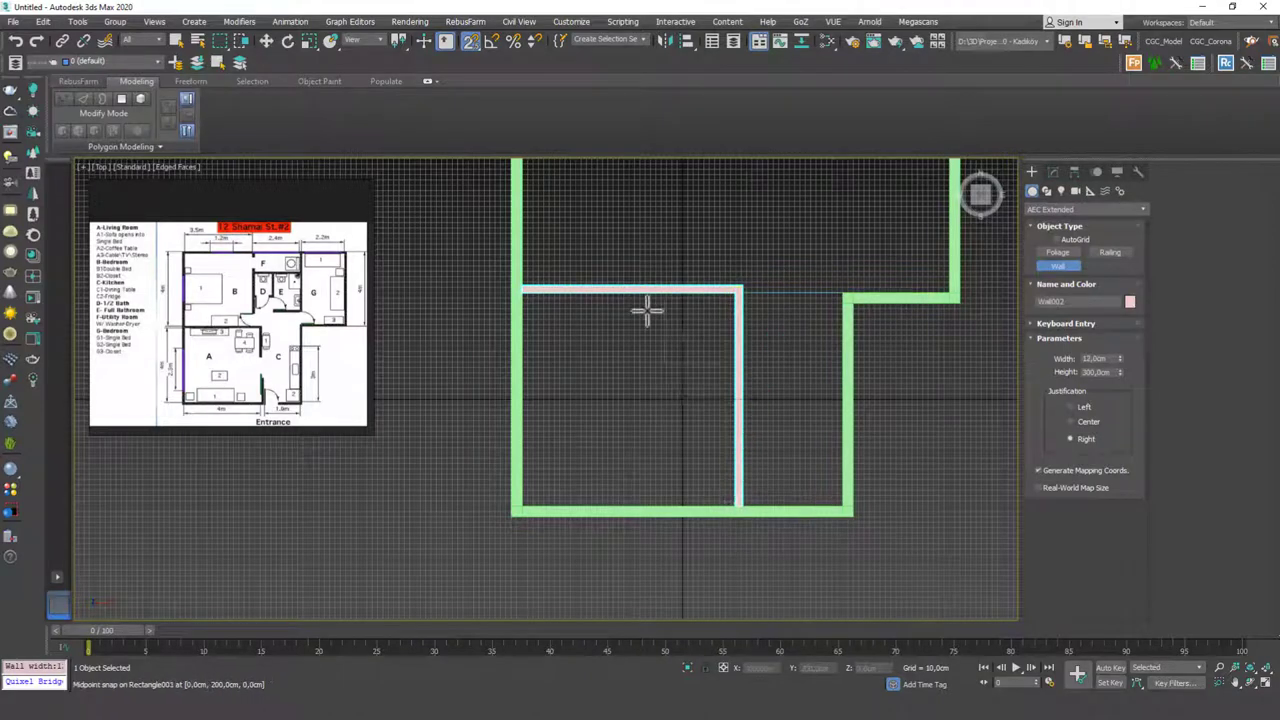
{"action": "middle_click_drag", "start_coordinate": [766, 257], "coordinate": [723, 300]}
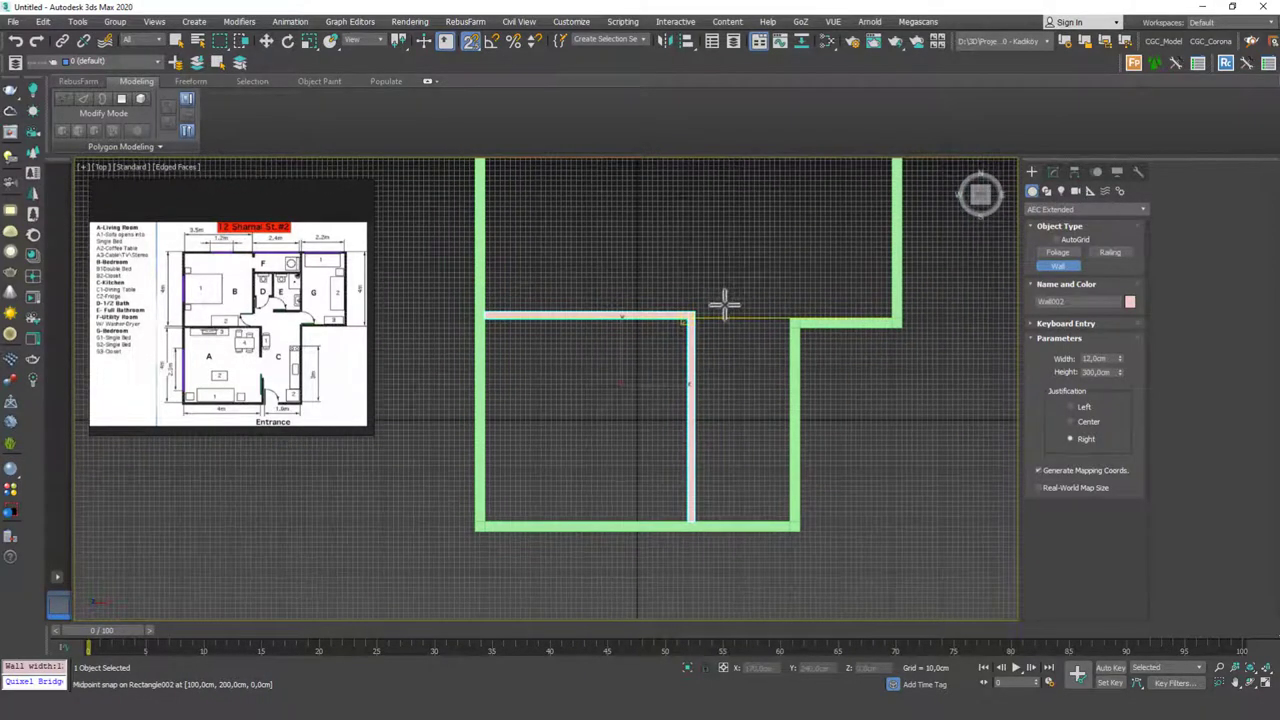
{"action": "scroll", "coordinate": [725, 285], "scroll_direction": "up", "scroll_amount": 2}
{"action": "key", "text": "w"}
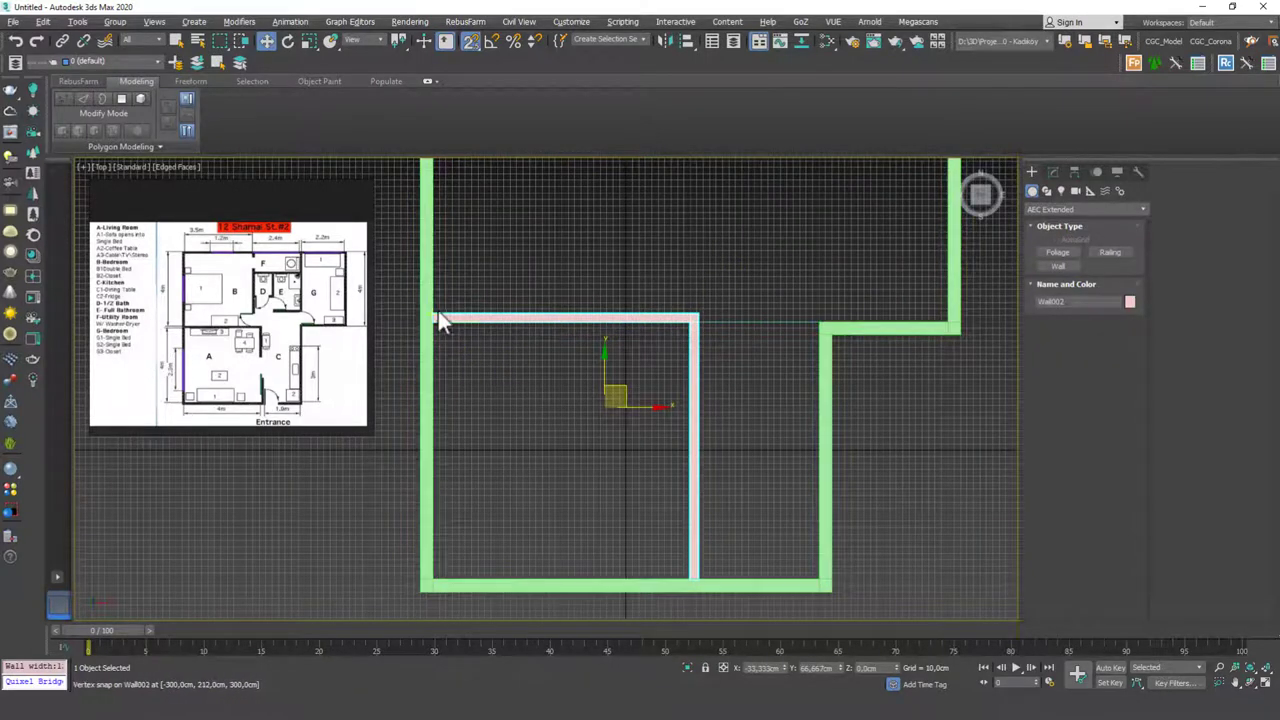
Set Wall002's Justification to Left after briefly trying Center, then orbit to check it
{"action": "left_click", "coordinate": [1056, 172]}
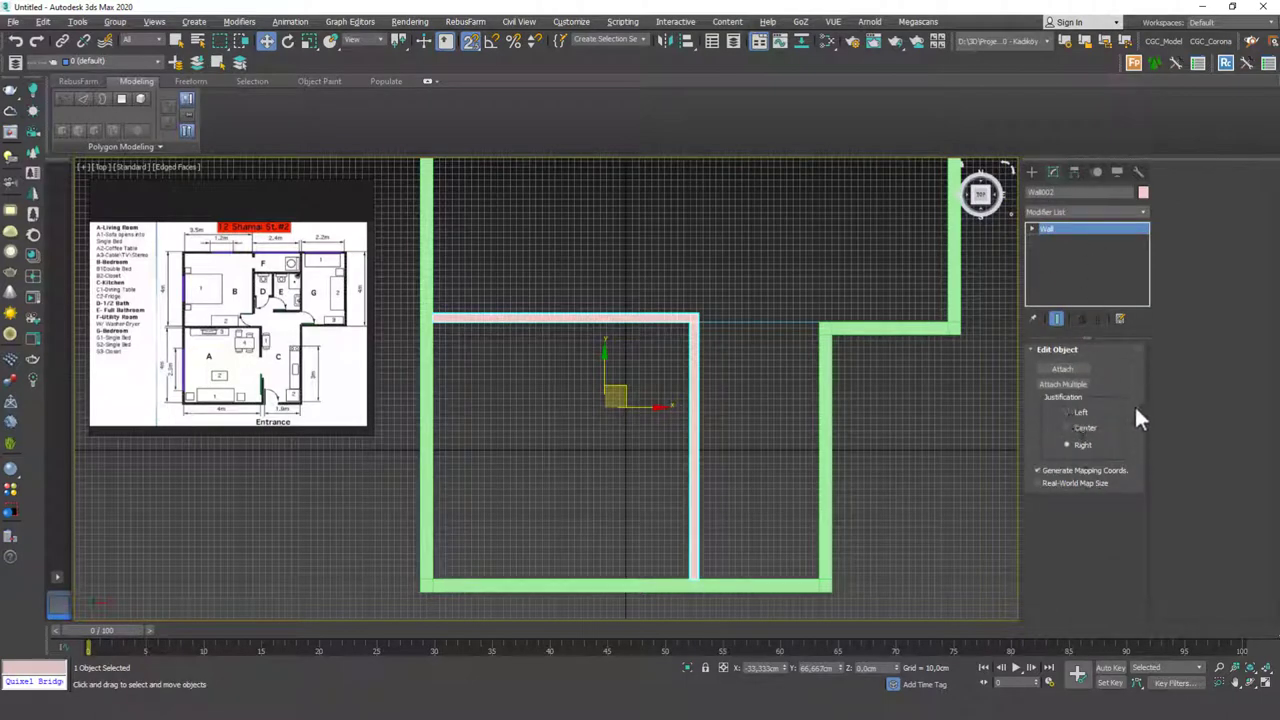
{"action": "left_click", "coordinate": [1067, 412]}
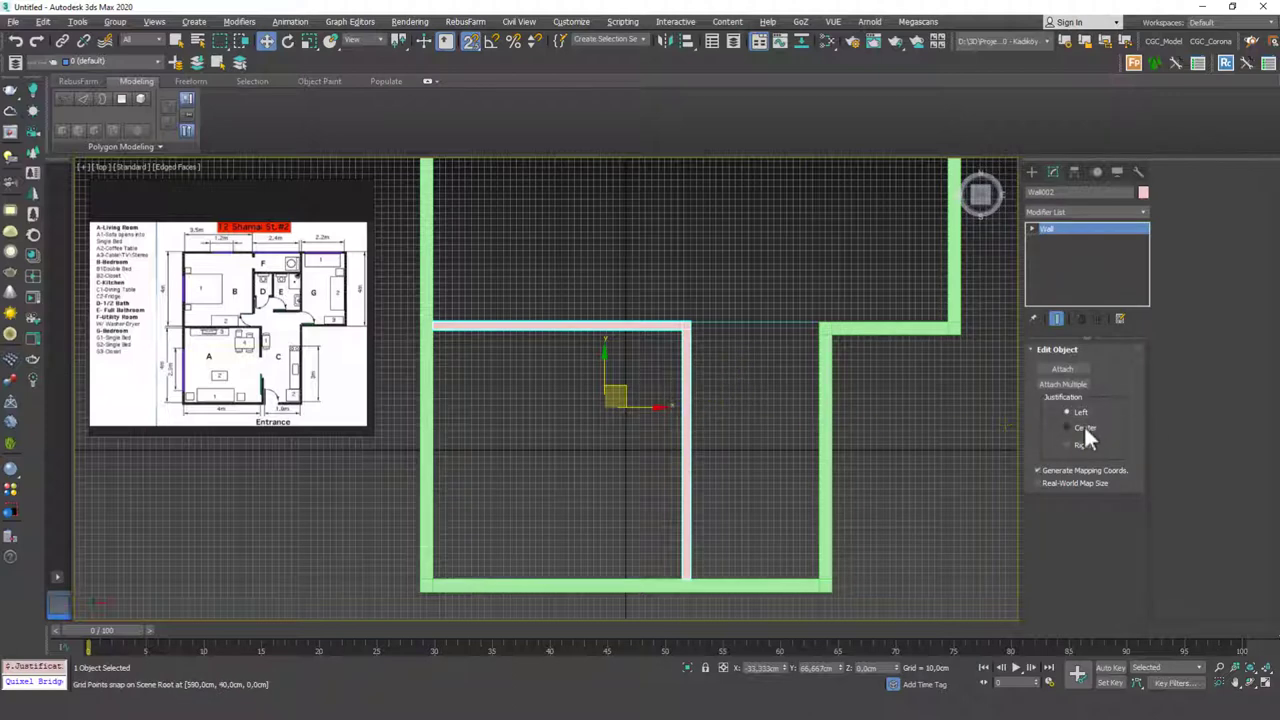
{"action": "left_click", "coordinate": [1084, 427]}
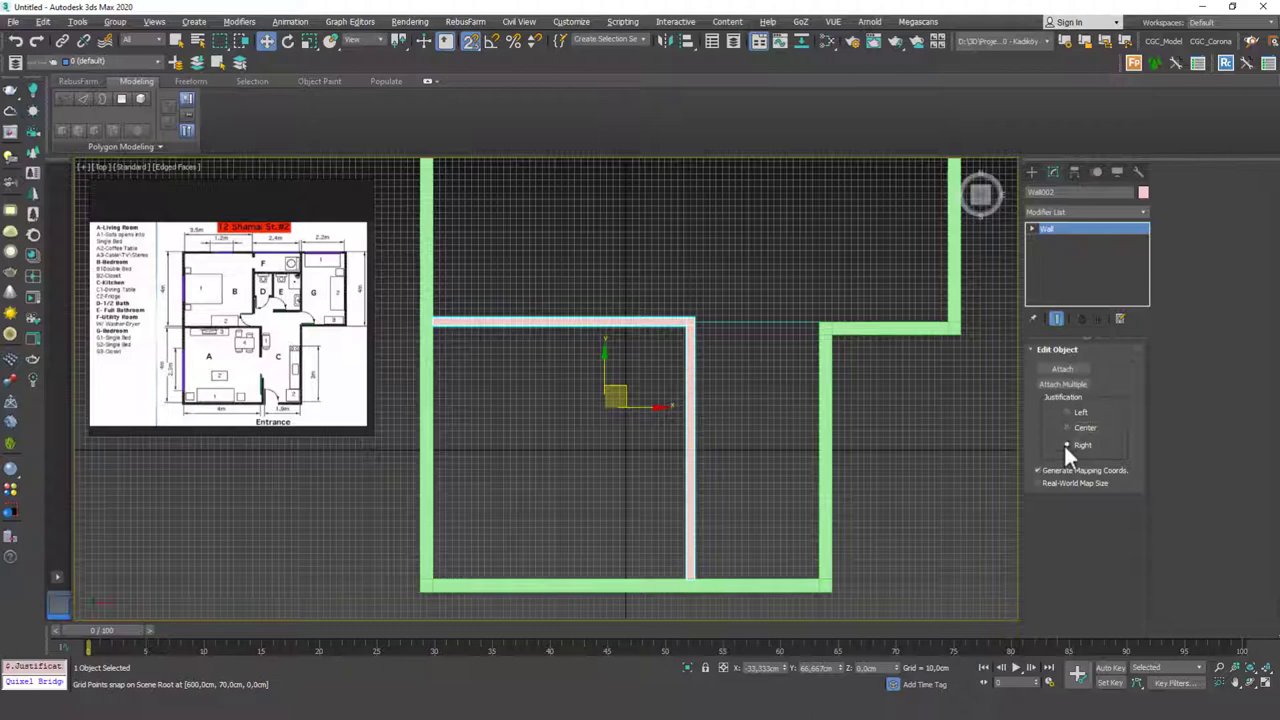
{"action": "left_click", "coordinate": [1078, 411]}
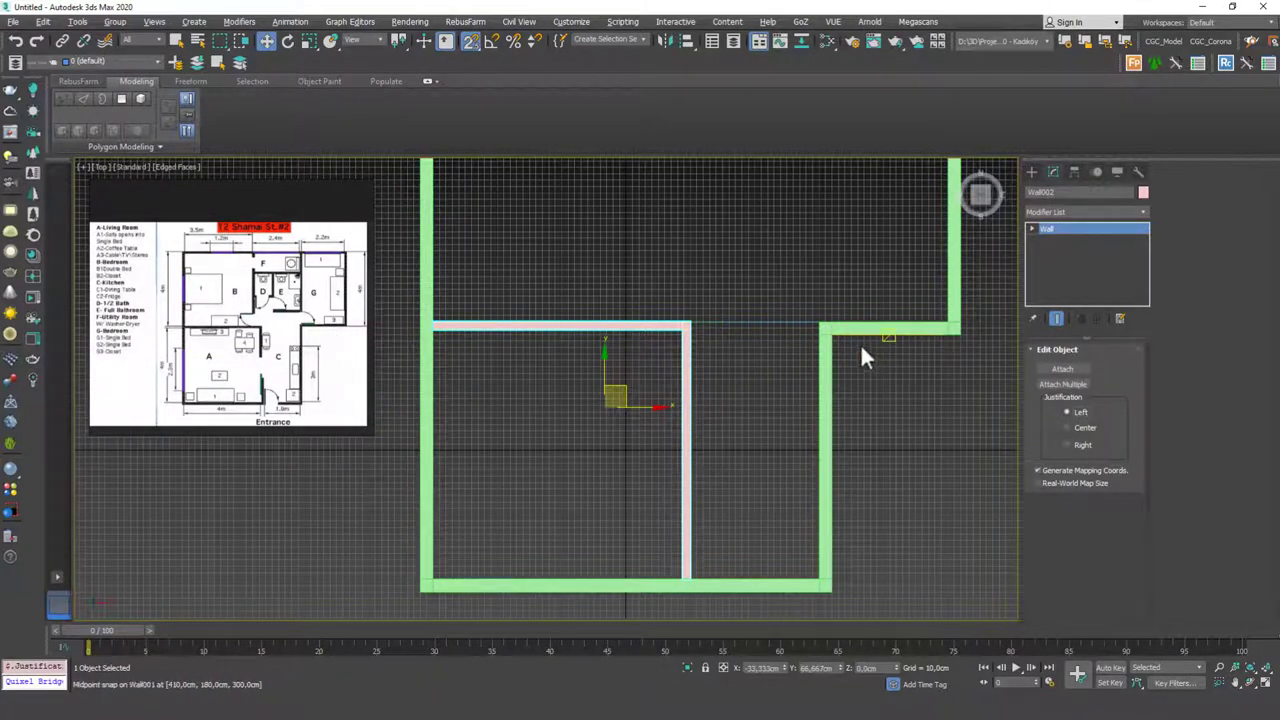
{"action": "middle_click_drag", "start_coordinate": [860, 330], "coordinate": [794, 243]}
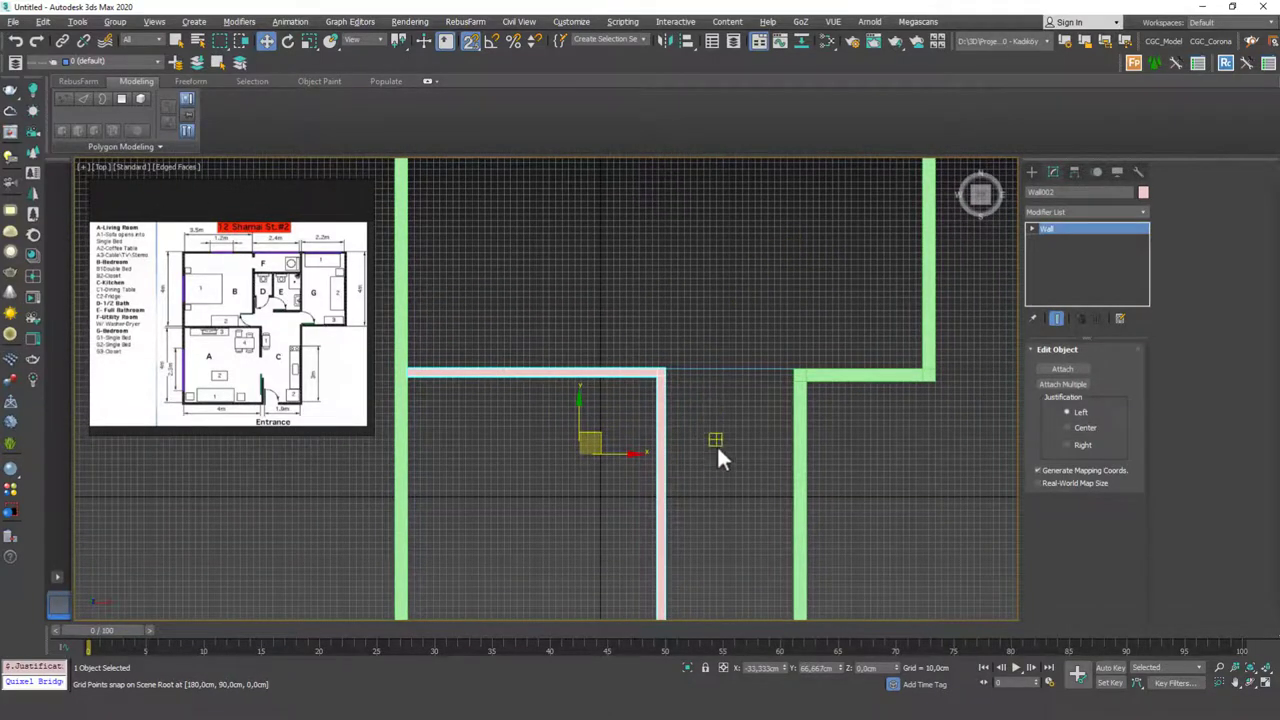
{"action": "middle_click_drag", "start_coordinate": [717, 449], "coordinate": [651, 443], "text": "alt"}
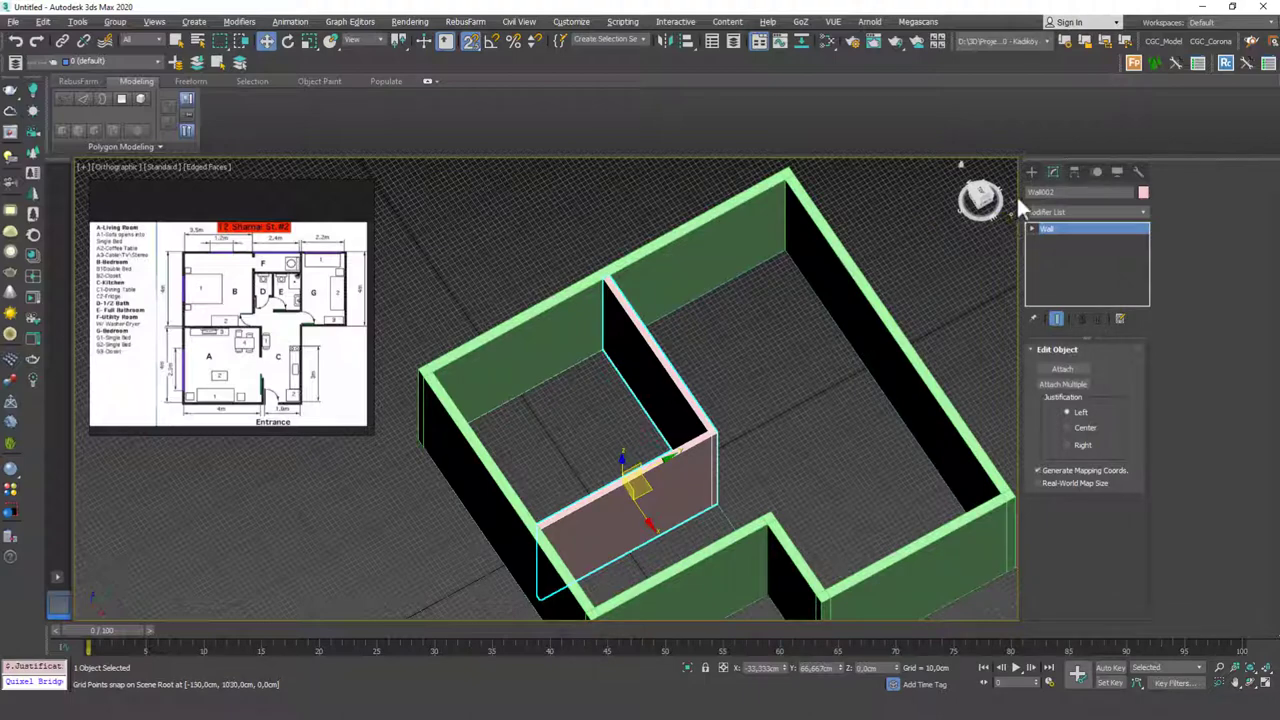
Drag out a Standard Primitives box on the apartment plan
{"action": "left_click", "coordinate": [1032, 172]}
{"action": "left_click", "coordinate": [1048, 211]}
{"action": "left_click", "coordinate": [1048, 221]}
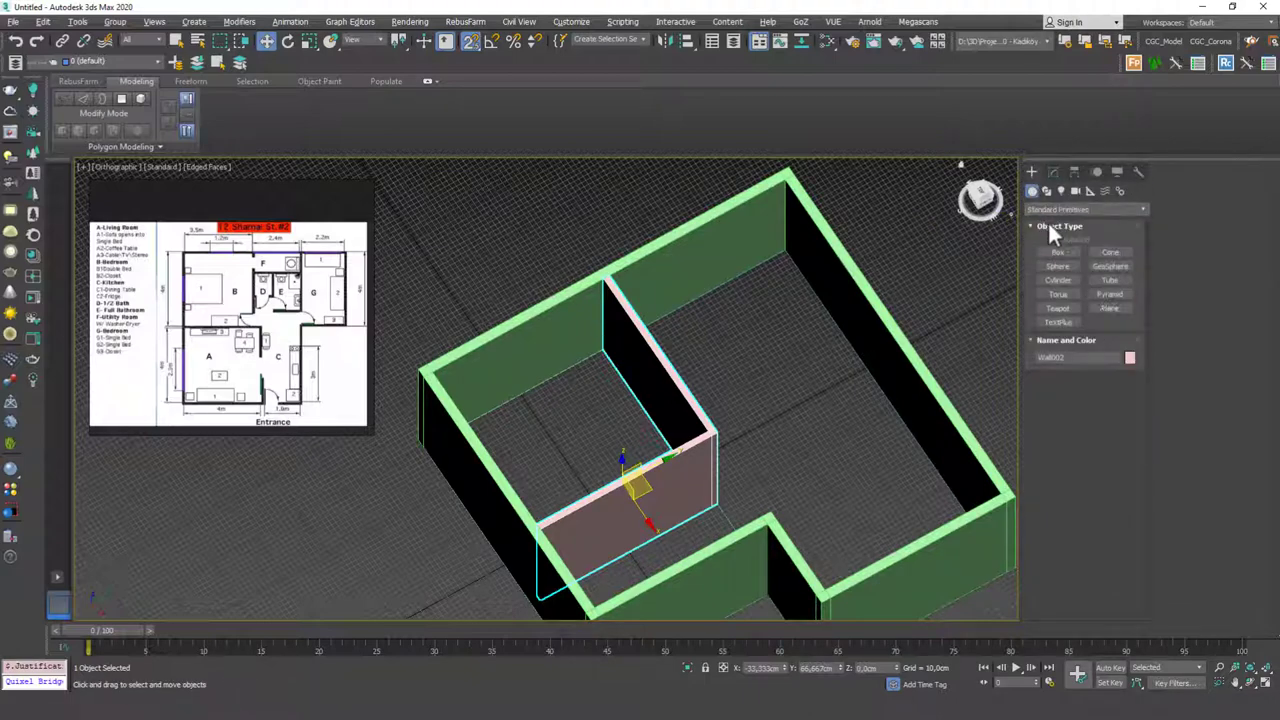
{"action": "left_click", "coordinate": [1060, 252]}
{"action": "middle_click_drag", "start_coordinate": [680, 445], "coordinate": [737, 437], "text": "alt"}
{"action": "left_click_drag", "start_coordinate": [731, 432], "coordinate": [800, 491]}
{"action": "left_click", "coordinate": [803, 424]}
{"action": "right_click", "coordinate": [766, 417]}
{"action": "middle_click_drag", "start_coordinate": [766, 417], "coordinate": [803, 424], "text": "alt"}
{"action": "key", "text": "w"}
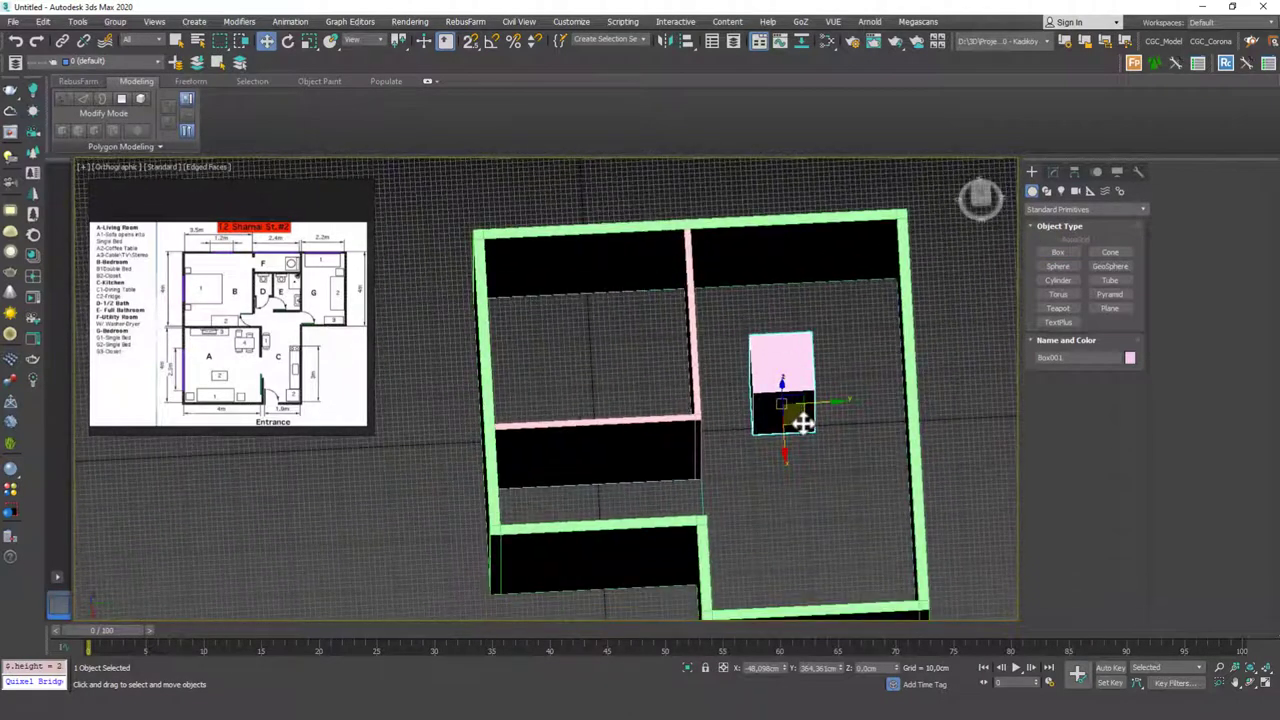
Set the box's Length to 90, Width to 30 and Height to 210 cm
{"action": "left_click", "coordinate": [1052, 173]}
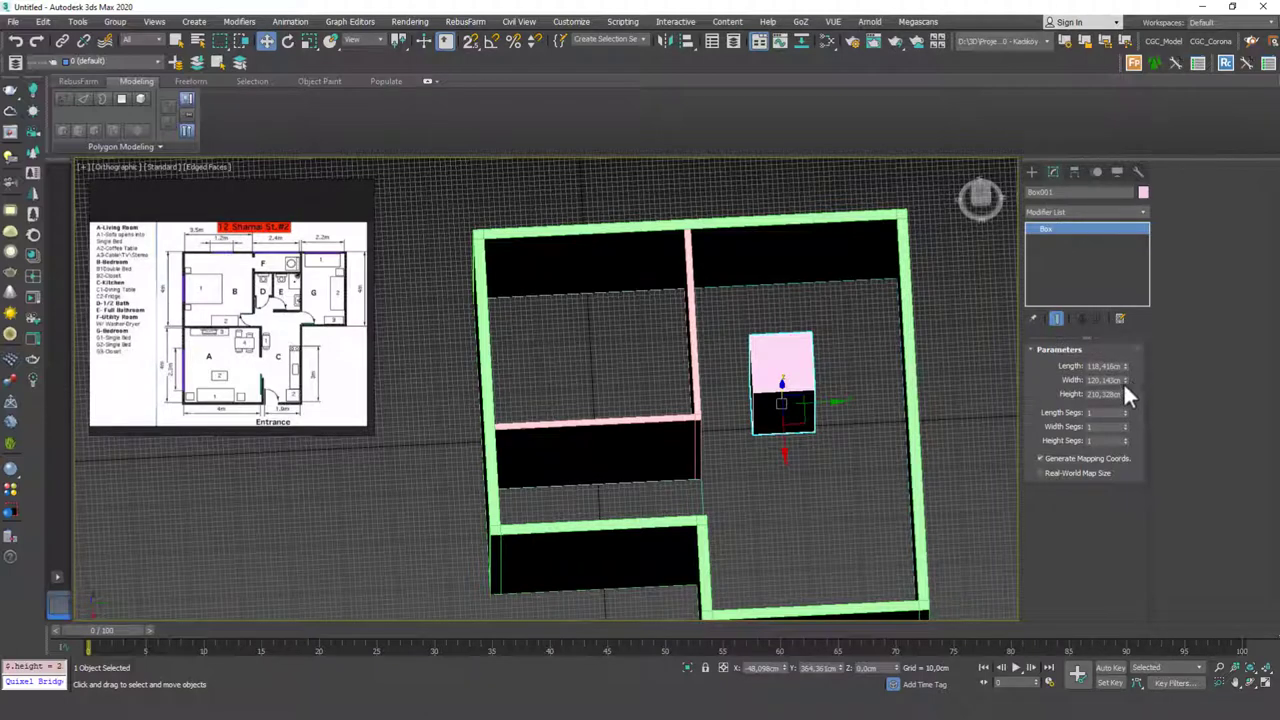
{"action": "left_click_drag", "start_coordinate": [1125, 365], "coordinate": [1113, 372]}
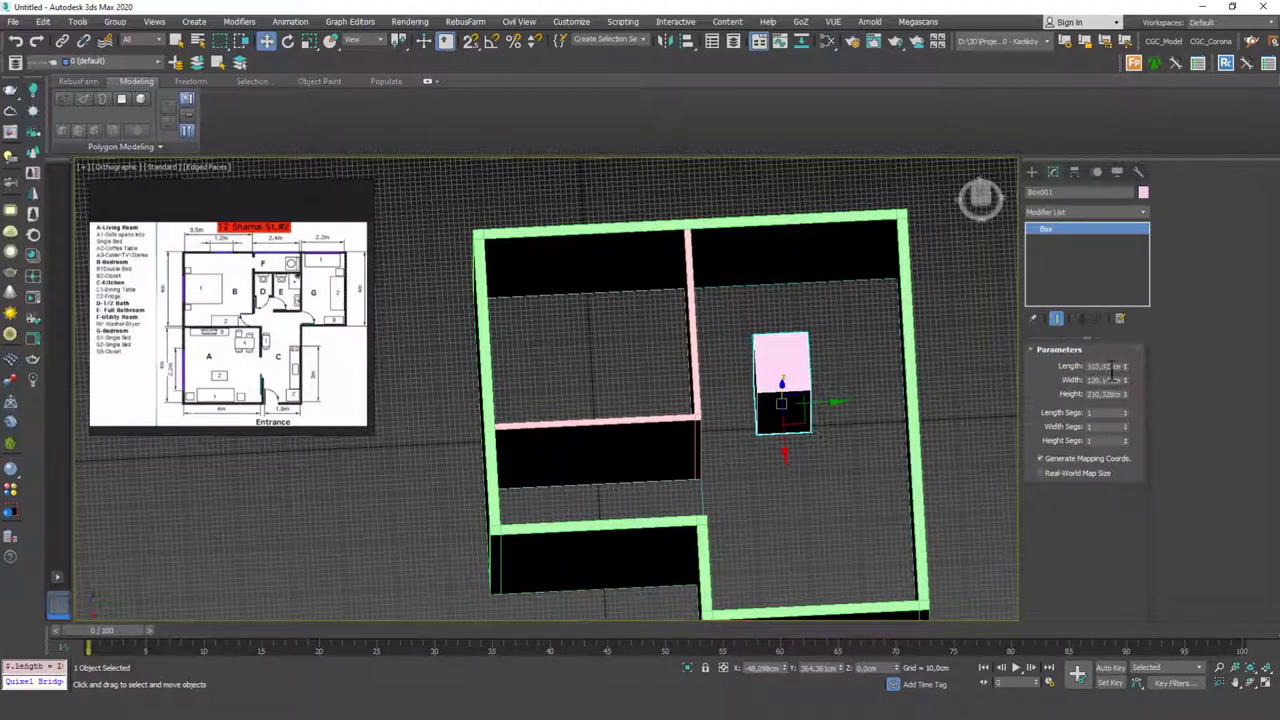
{"action": "key", "text": "Return"}
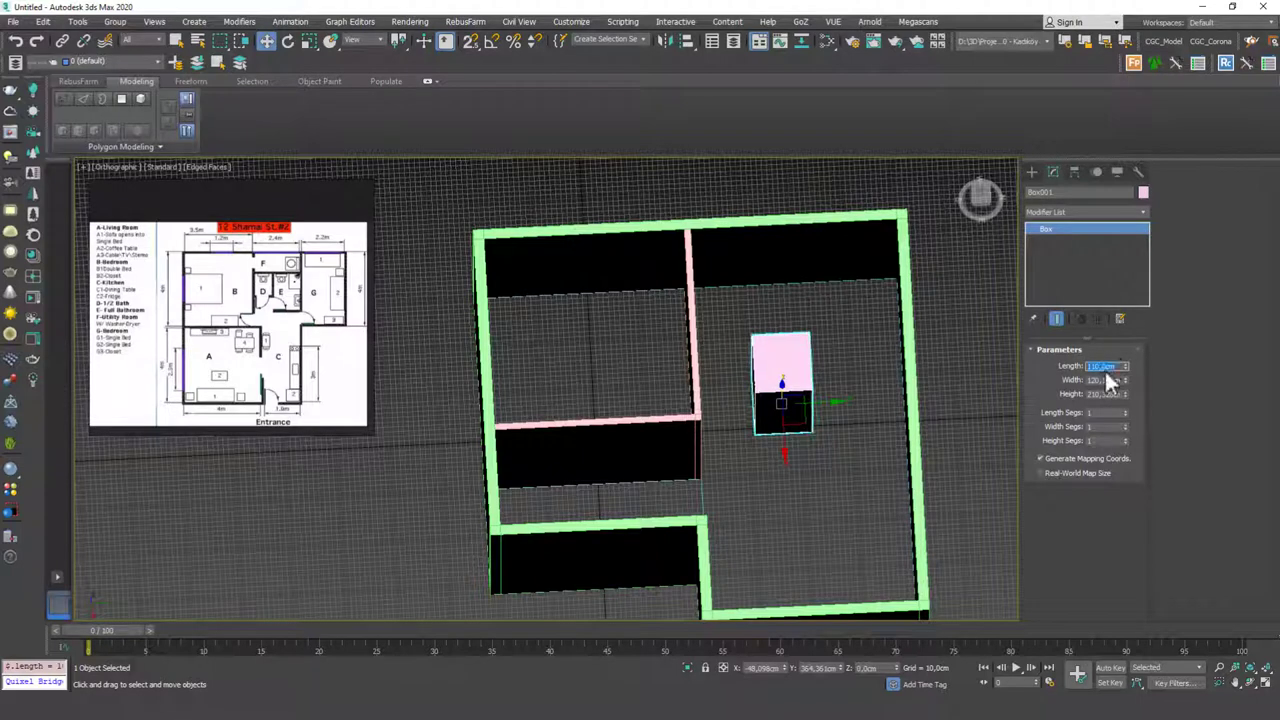
{"action": "type", "text": "90"}
{"action": "key", "text": "Return"}
{"action": "key", "text": "Tab"}
{"action": "type", "text": "30"}
{"action": "key", "text": "Return"}
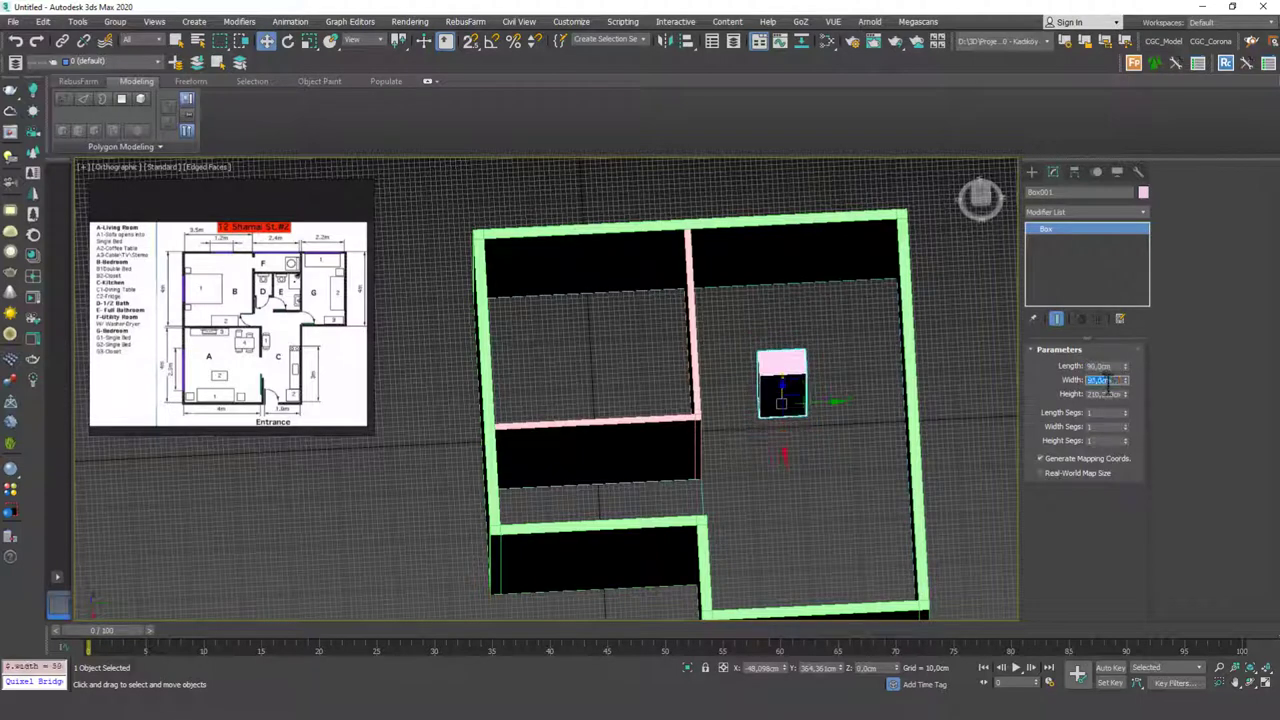
{"action": "key", "text": "Tab"}
{"action": "type", "text": "210"}
{"action": "key", "text": "Return"}
Move the box toward the inner wall corner and zoom in on it in Top view
{"action": "middle_click_drag", "start_coordinate": [888, 410], "coordinate": [912, 385]}
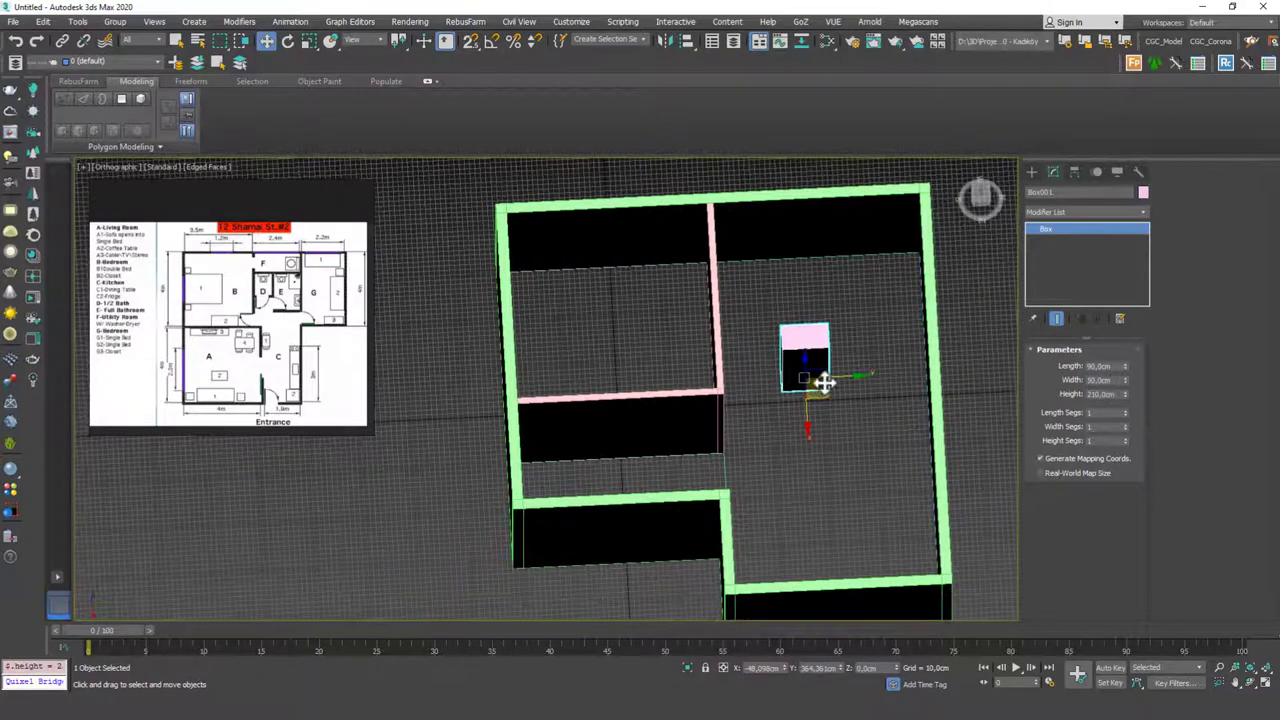
{"action": "mouse_move", "coordinate": [824, 383]}
{"action": "middle_mouse_down", "text": "alt"}
{"action": "mouse_move", "coordinate": [808, 400]}
{"action": "mouse_move", "coordinate": [803, 383]}
{"action": "middle_mouse_up", "text": "alt"}
{"action": "scroll", "coordinate": [806, 375], "scroll_direction": "up", "scroll_amount": 4}
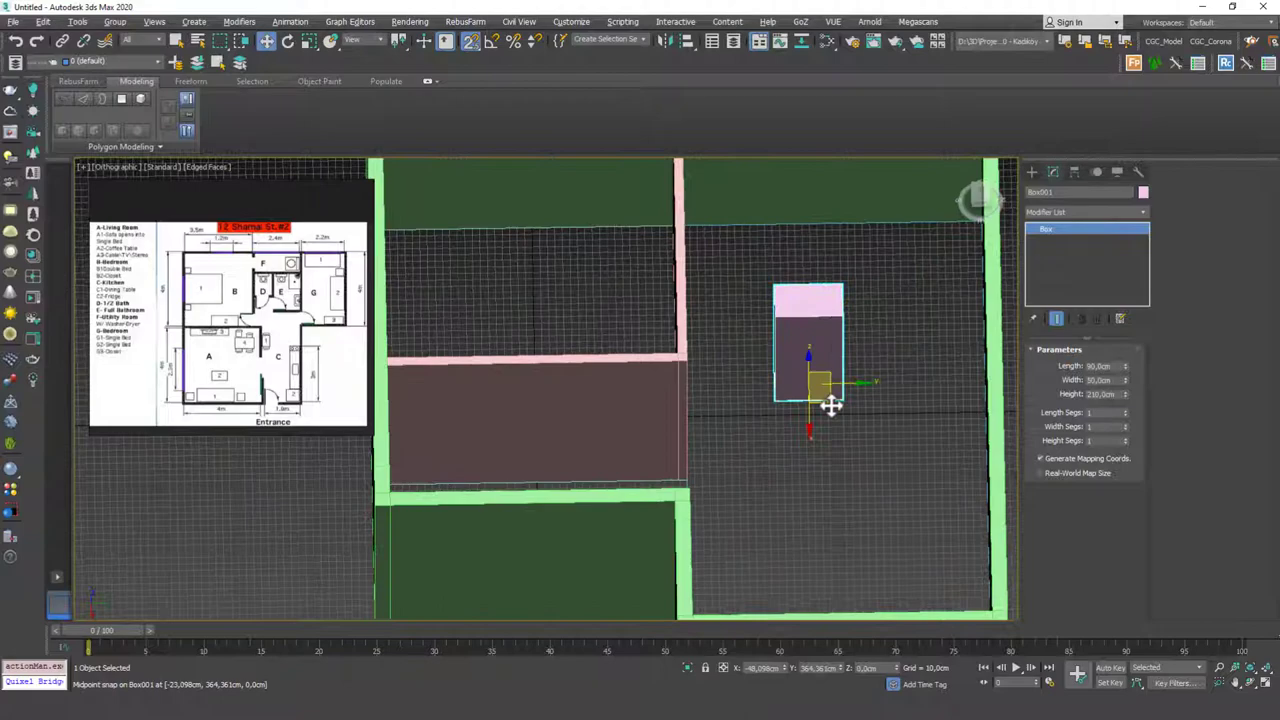
{"action": "left_click_drag", "start_coordinate": [843, 400], "coordinate": [690, 480]}
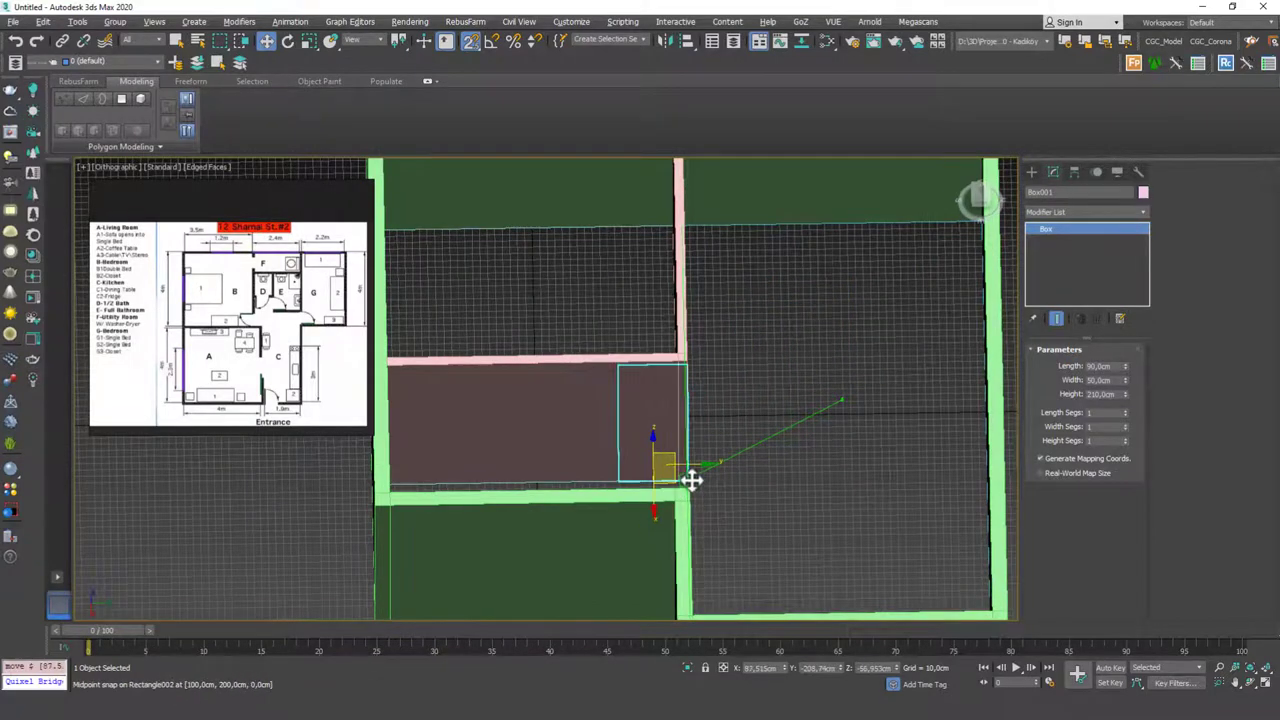
{"action": "middle_click_drag", "start_coordinate": [690, 480], "coordinate": [840, 443], "text": "alt"}
{"action": "scroll", "coordinate": [666, 452], "scroll_direction": "up", "scroll_amount": 4}
{"action": "scroll", "coordinate": [626, 474], "scroll_direction": "down", "scroll_amount": 4}
{"action": "key", "text": "t"}
{"action": "key", "text": "z"}
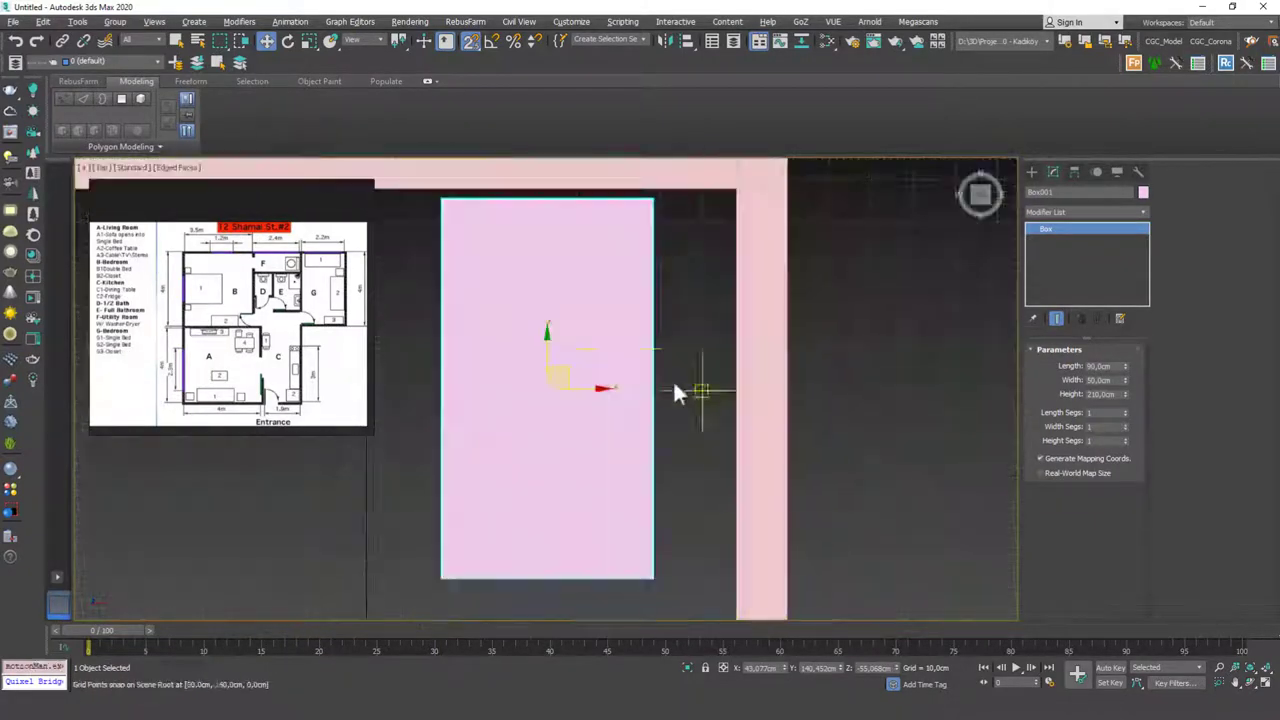
{"action": "scroll", "coordinate": [600, 240], "scroll_direction": "down", "scroll_amount": 5}
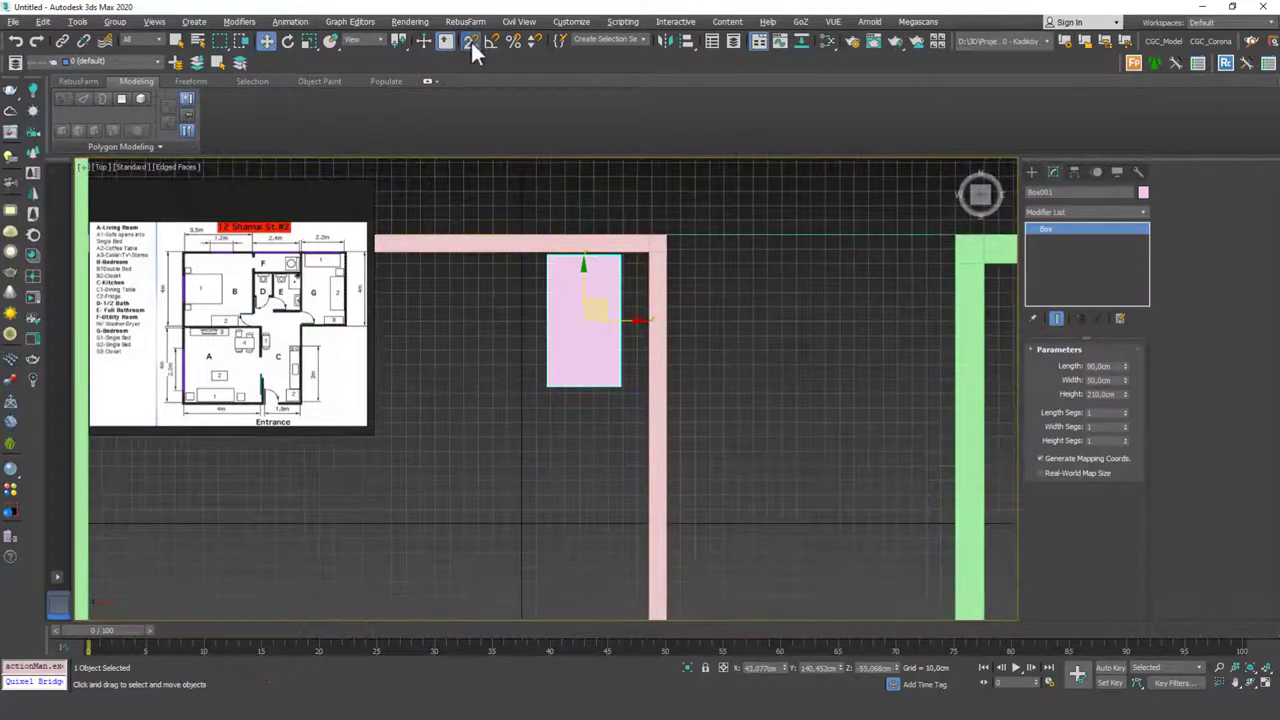
Switch snapping to 3D and snap the box onto the inner wall's vertex
{"action": "left_click_drag", "start_coordinate": [472, 44], "coordinate": [475, 101]}
{"action": "middle_click_drag", "start_coordinate": [695, 404], "coordinate": [520, 348], "text": "alt"}
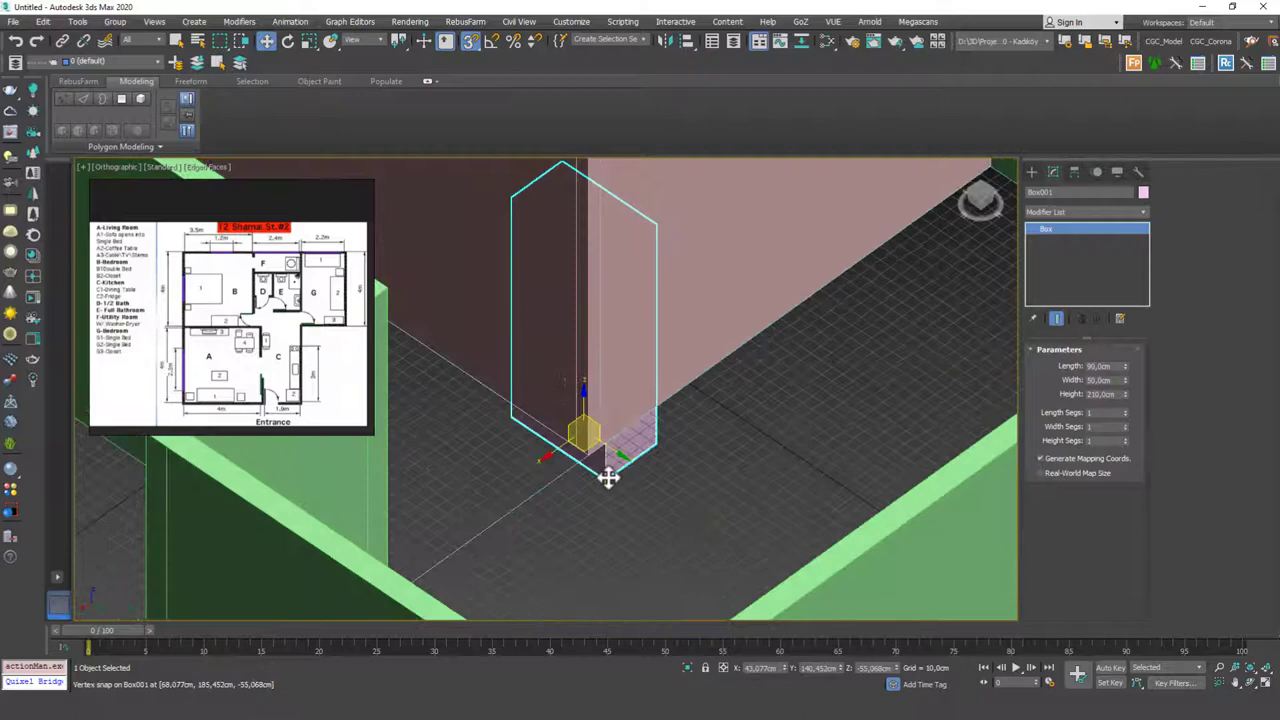
{"action": "left_click_drag", "start_coordinate": [608, 478], "coordinate": [591, 457]}
{"action": "middle_click_drag", "start_coordinate": [591, 457], "coordinate": [617, 417], "text": "alt"}
{"action": "key", "text": "s"}
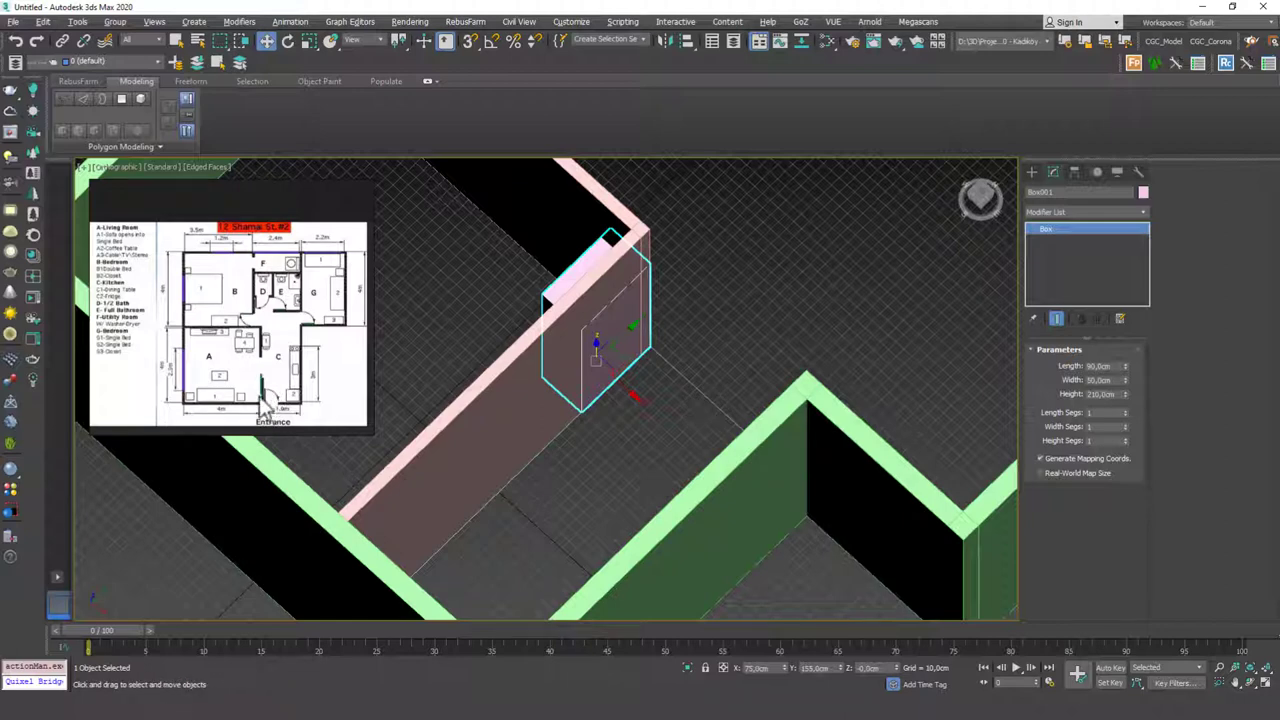
Enter a Y offset in Offset mode to slide the box along the inner wall
{"action": "left_click", "coordinate": [724, 668]}
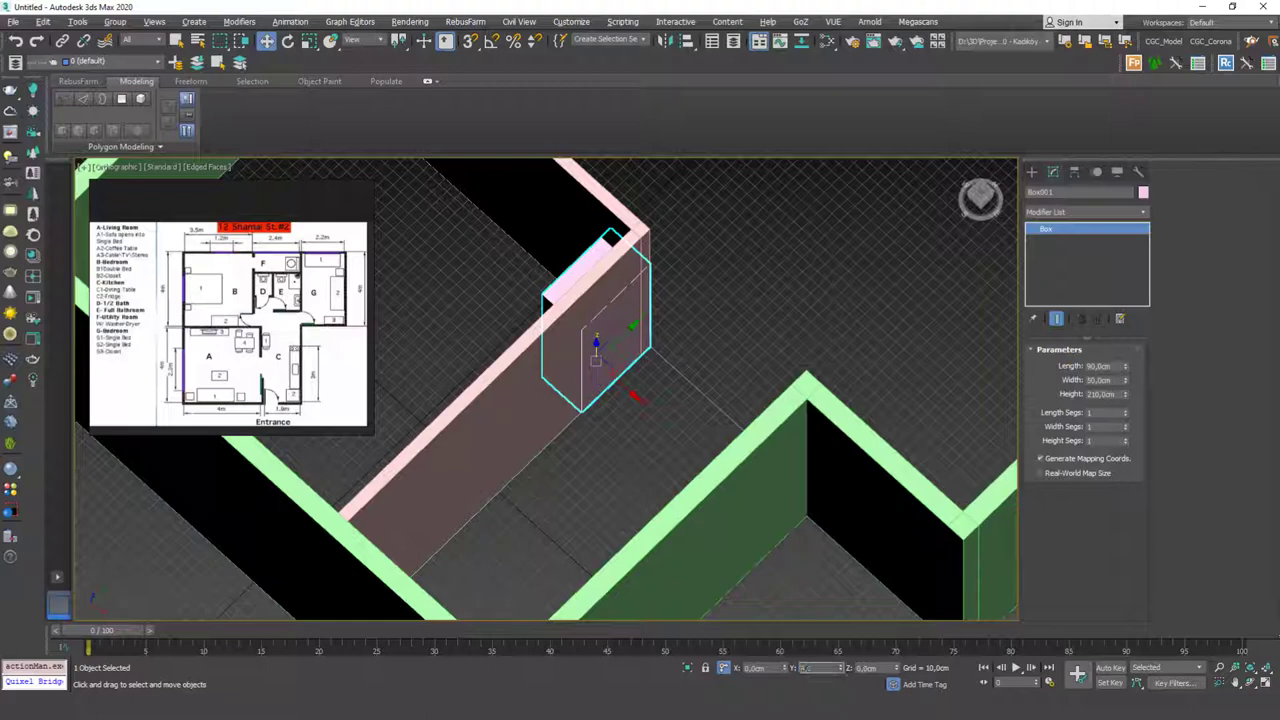
{"action": "key", "text": "Return"}
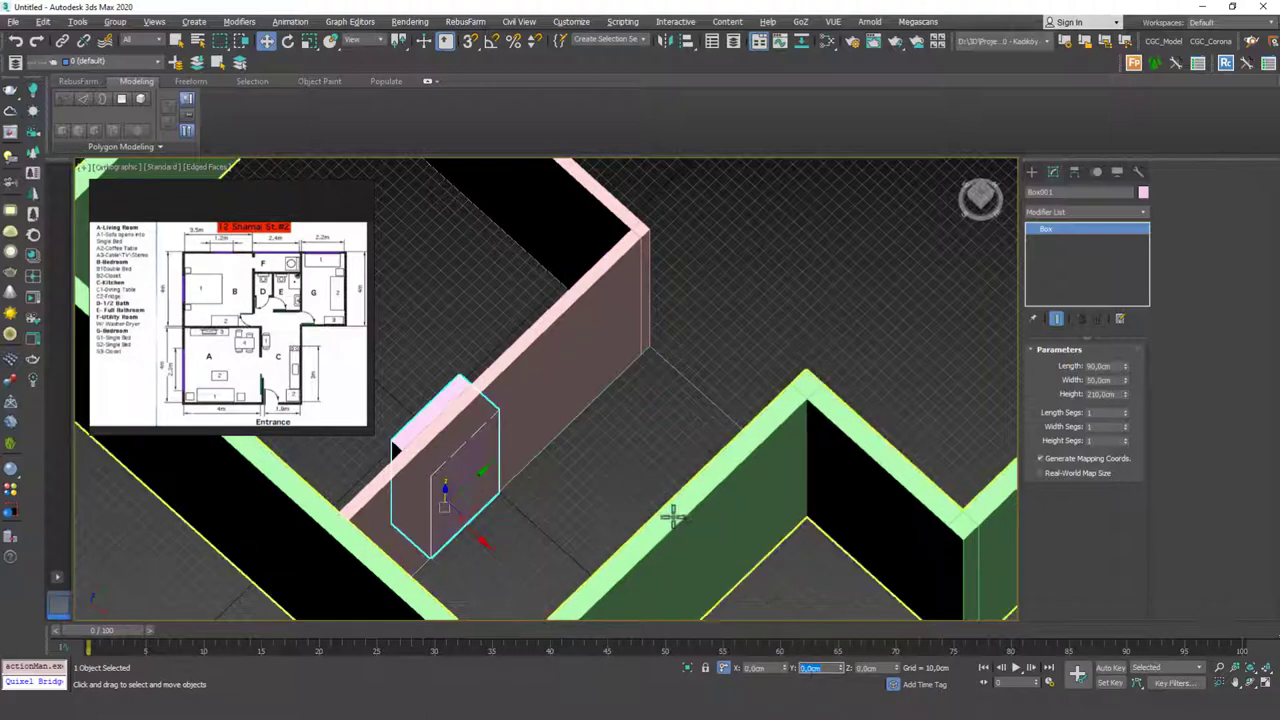
{"action": "middle_click_drag", "start_coordinate": [759, 526], "coordinate": [755, 492]}
{"action": "key", "text": "ctrl+z"}
{"action": "key", "text": "t"}
{"action": "middle_click_drag", "start_coordinate": [713, 450], "coordinate": [700, 428]}
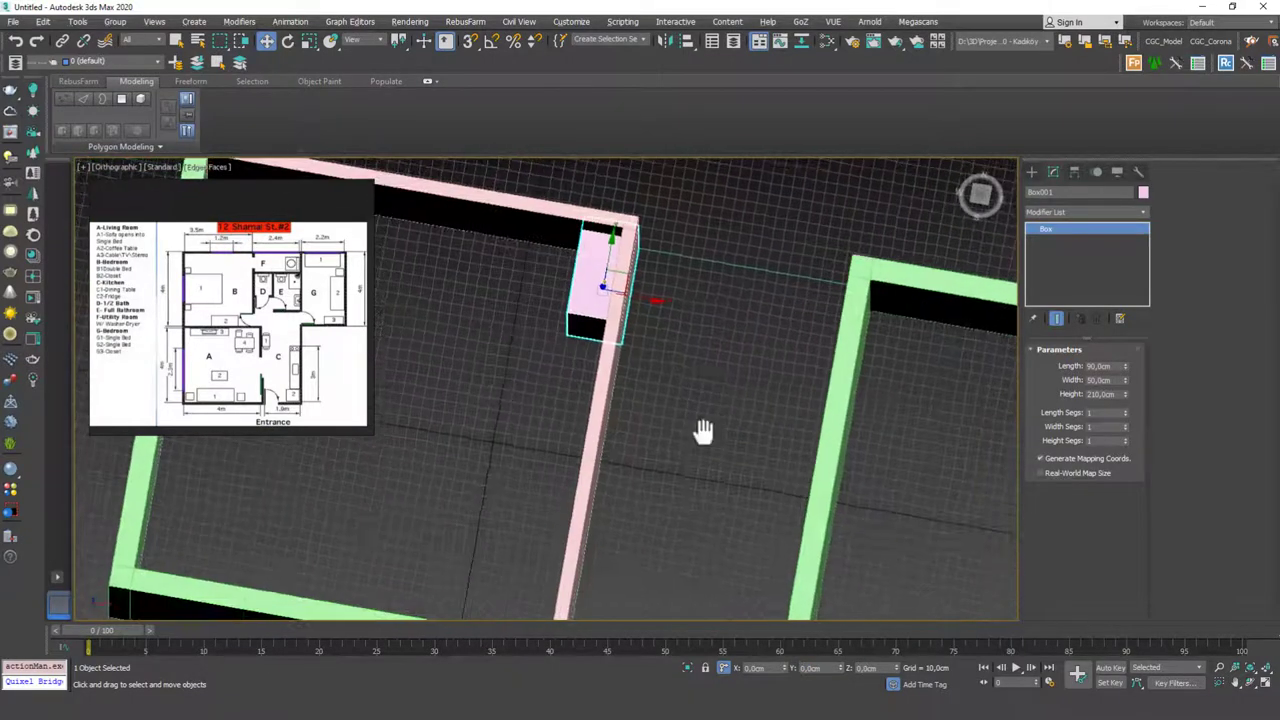
{"action": "scroll", "coordinate": [689, 432], "scroll_direction": "up", "scroll_amount": 2}
{"action": "scroll", "coordinate": [697, 480], "scroll_direction": "down", "scroll_amount": 3}
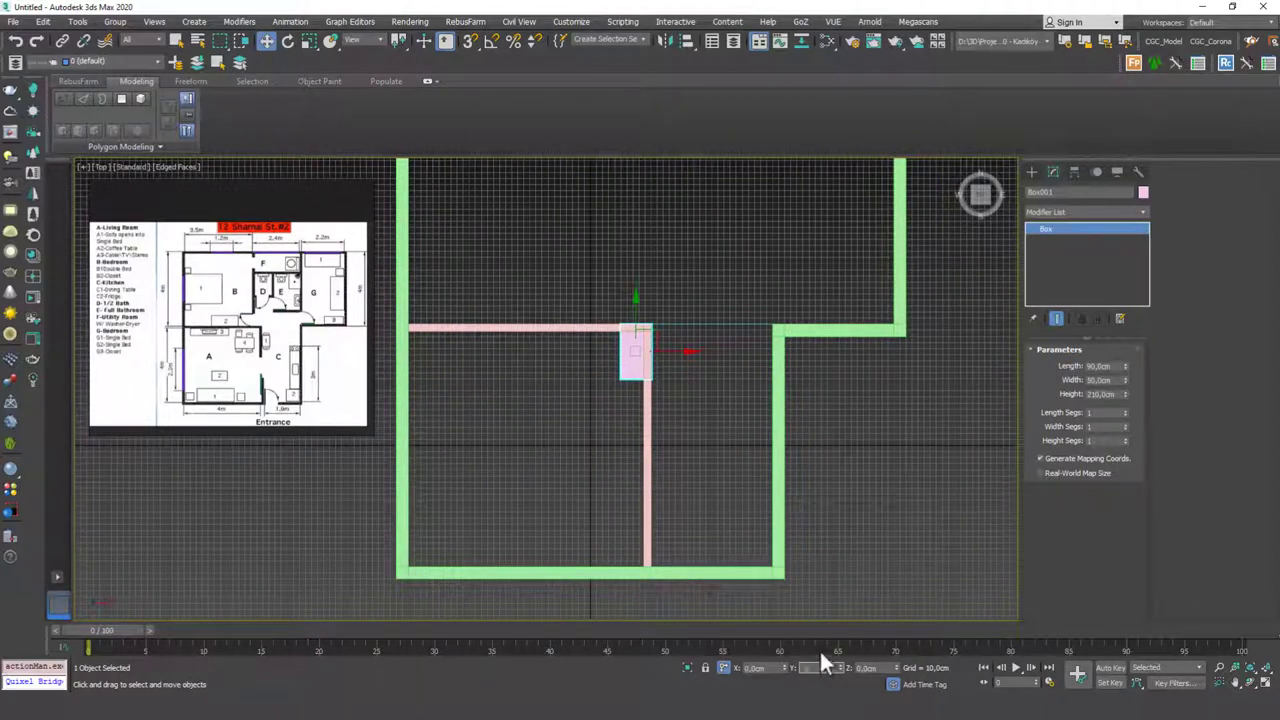
{"action": "key", "text": "Return"}
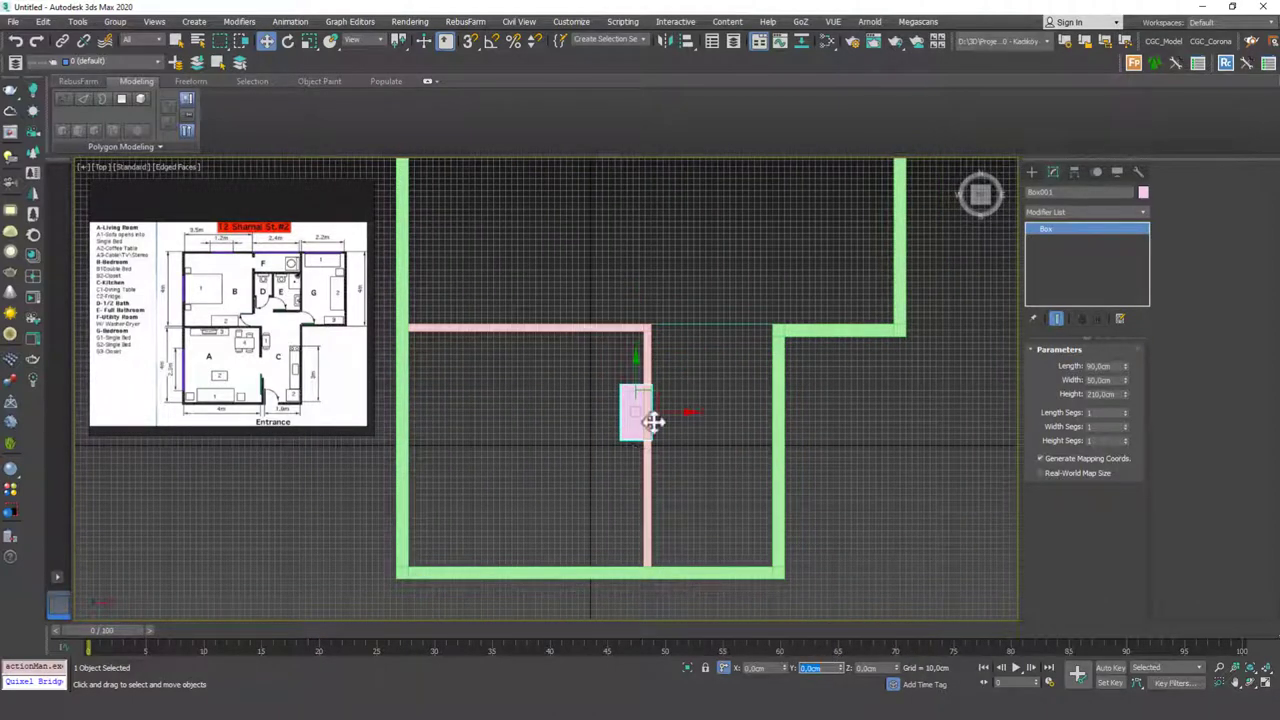
{"action": "middle_click_drag", "start_coordinate": [694, 449], "coordinate": [592, 429], "text": "alt"}
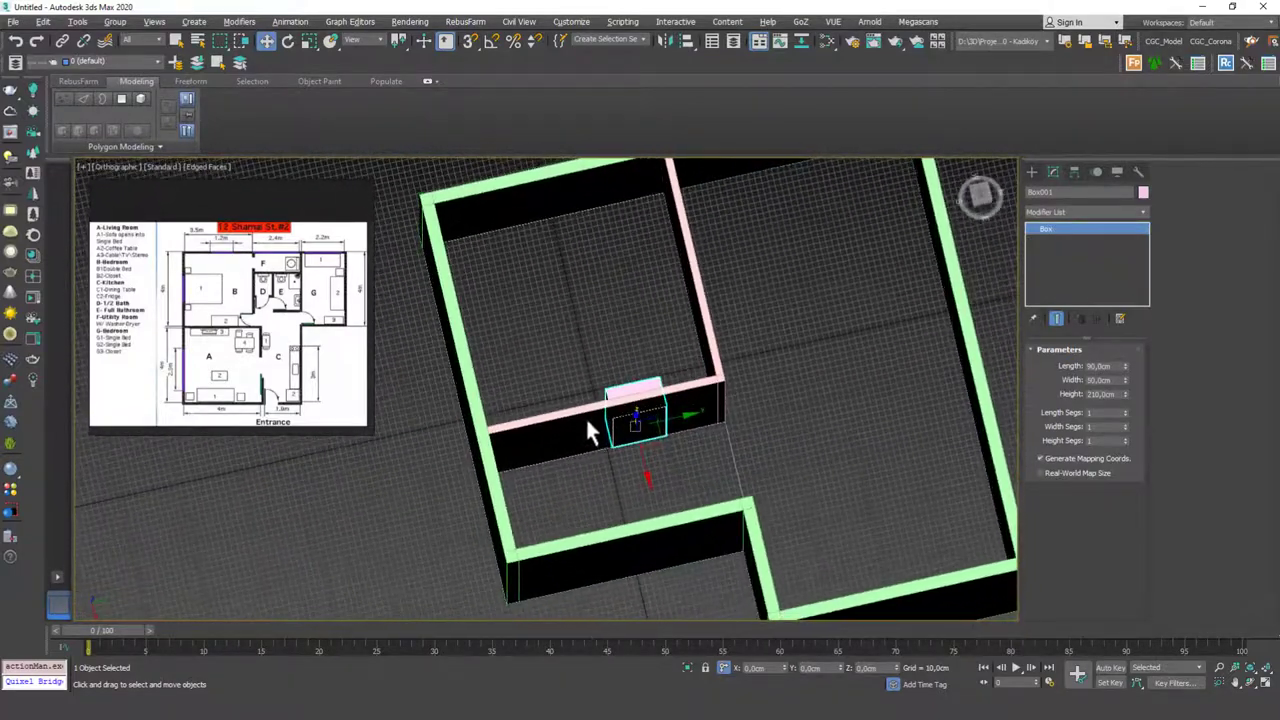
Subtract Box001 from Wall002 with a ProBoolean, then reselect the wall
{"action": "left_click", "coordinate": [590, 425]}
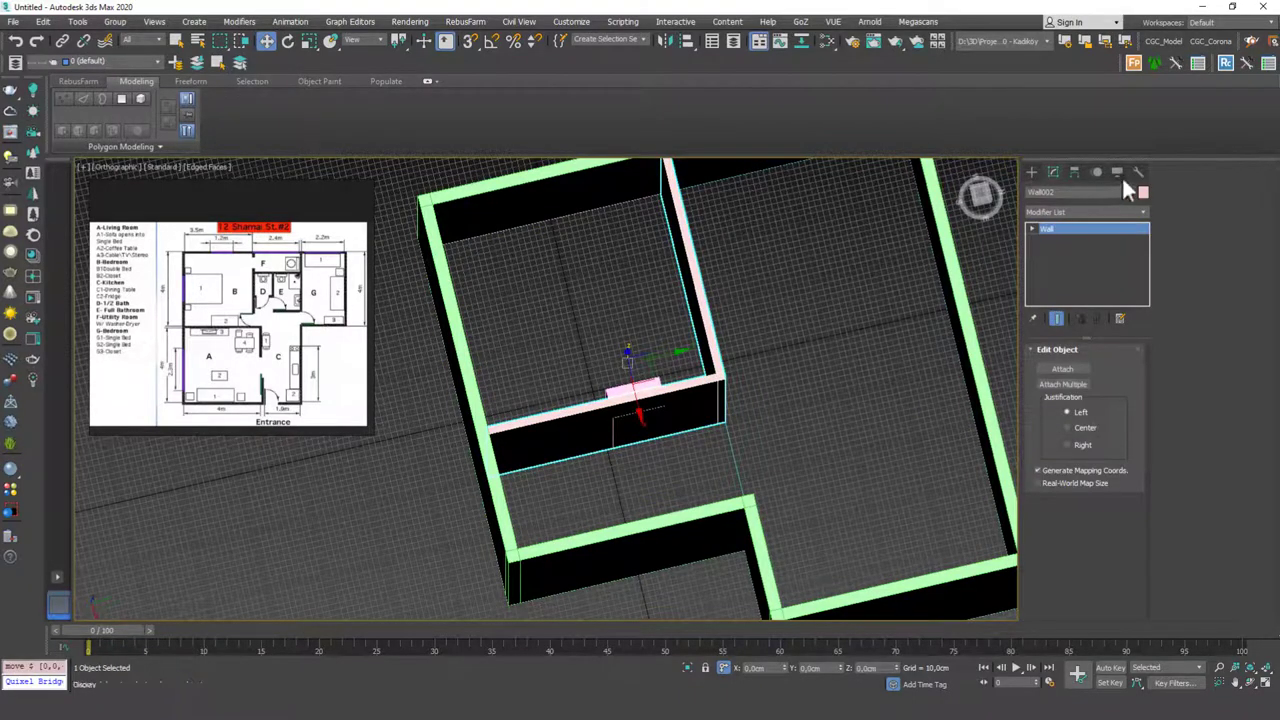
{"action": "left_click", "coordinate": [1031, 172]}
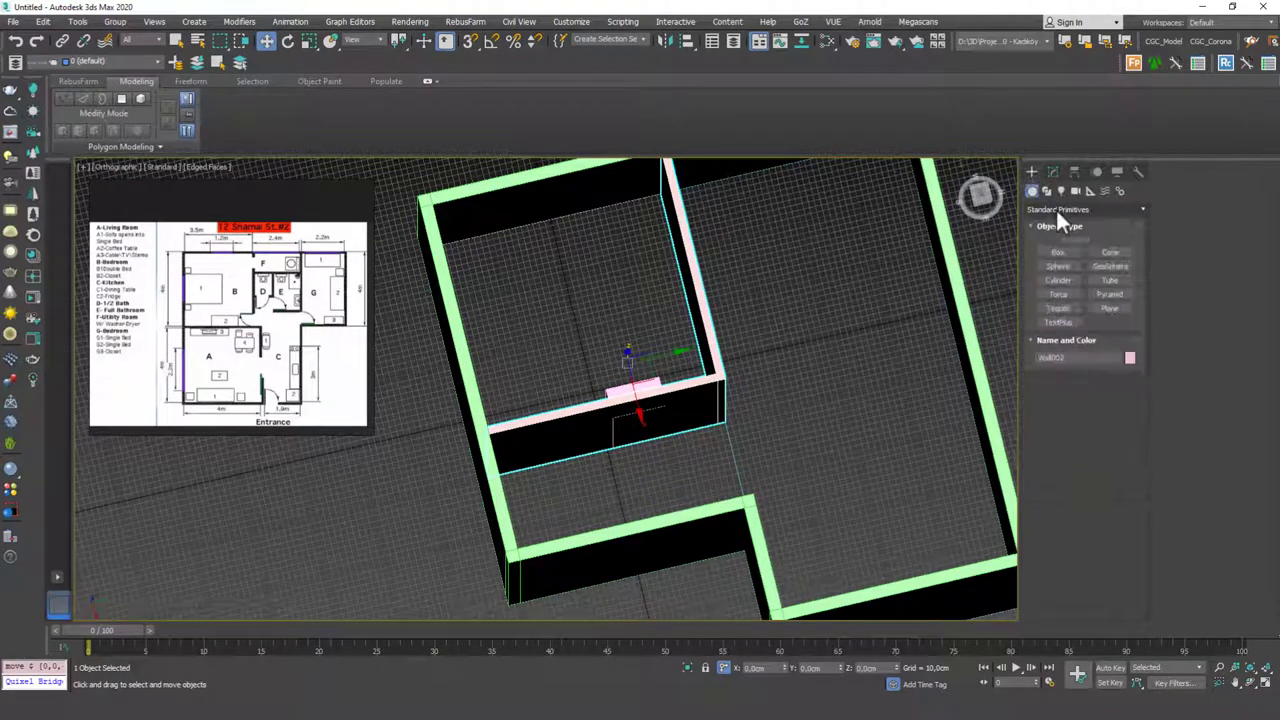
{"action": "left_click", "coordinate": [1052, 208]}
{"action": "left_click", "coordinate": [1056, 268]}
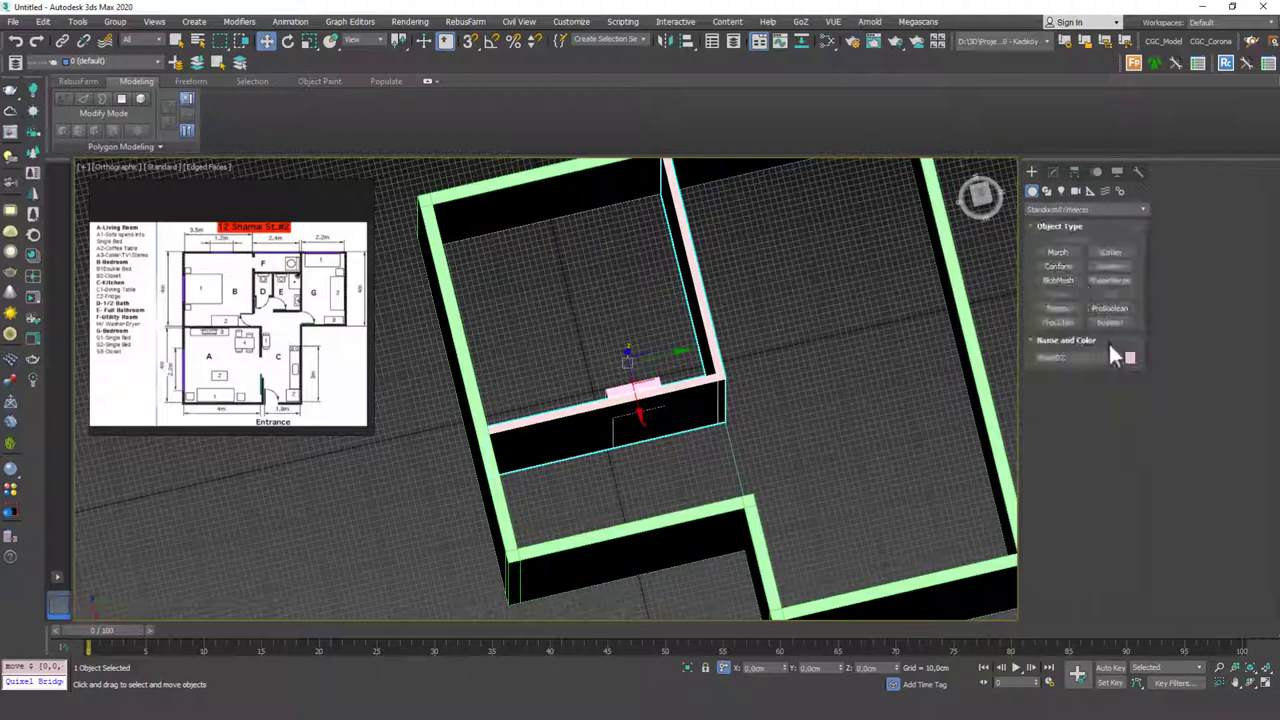
{"action": "left_click", "coordinate": [1110, 308]}
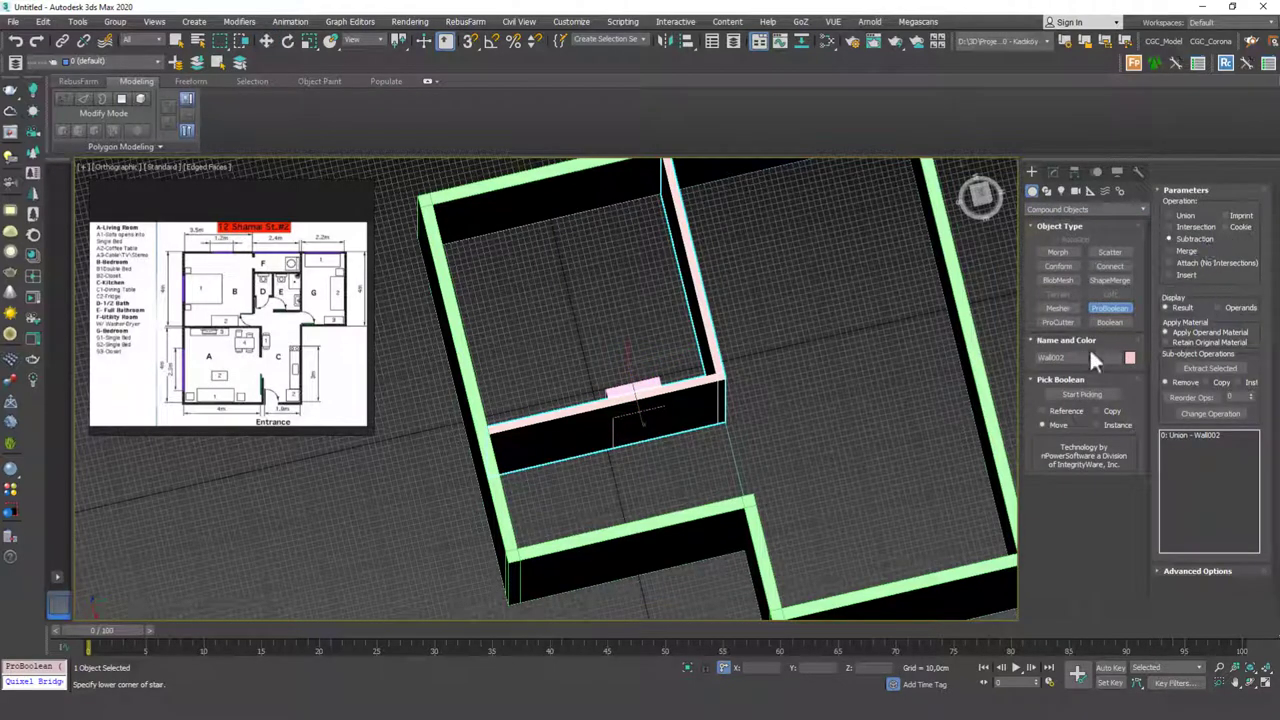
{"action": "left_click", "coordinate": [1082, 394]}
{"action": "left_click", "coordinate": [620, 392]}
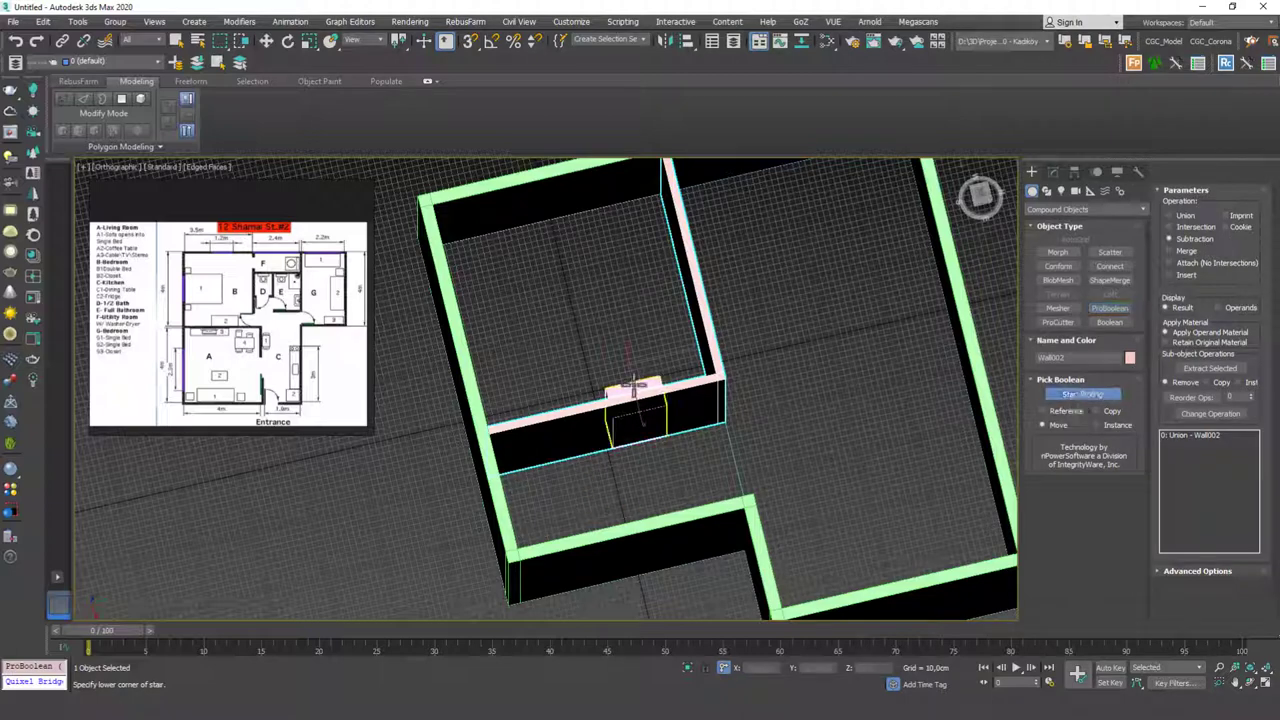
{"action": "middle_click_drag", "start_coordinate": [620, 392], "coordinate": [580, 430], "text": "alt"}
{"action": "key", "text": "w"}
{"action": "left_click", "coordinate": [668, 373]}
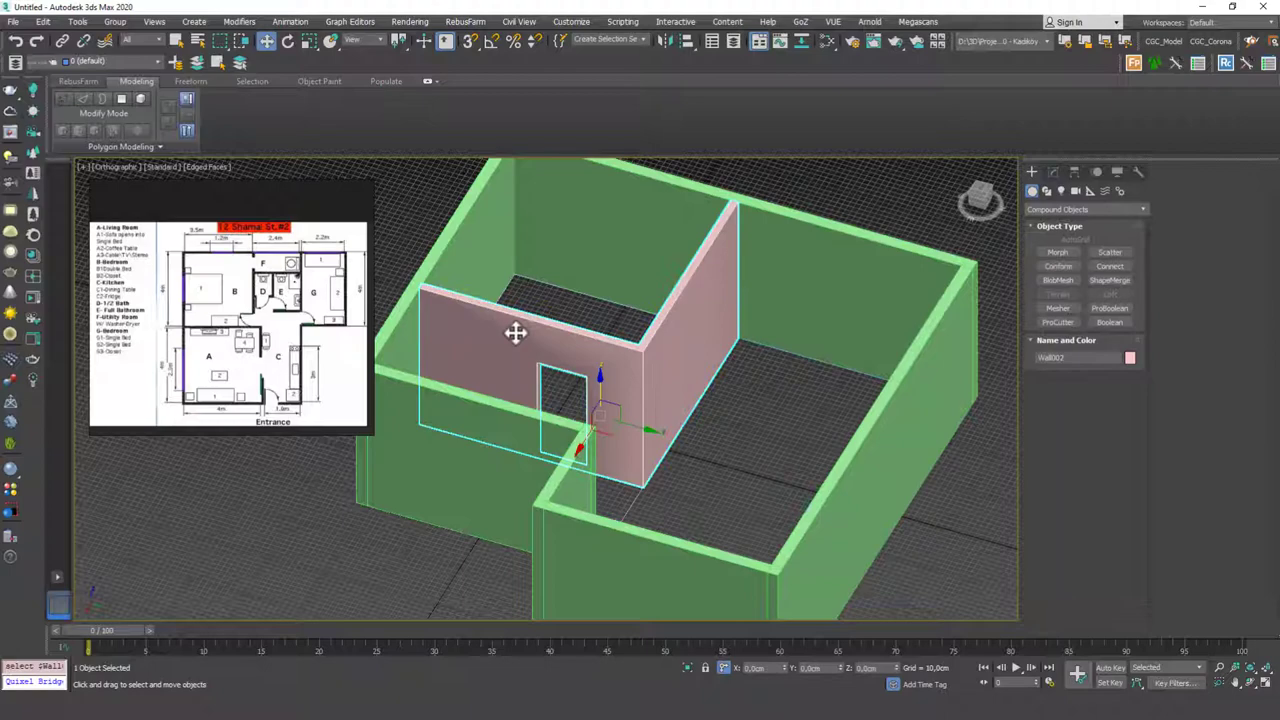
Add a Smooth modifier from the Modifier List to Wall002, then reselect the wall
{"action": "left_click", "coordinate": [1053, 172]}
{"action": "left_click", "coordinate": [1063, 210]}
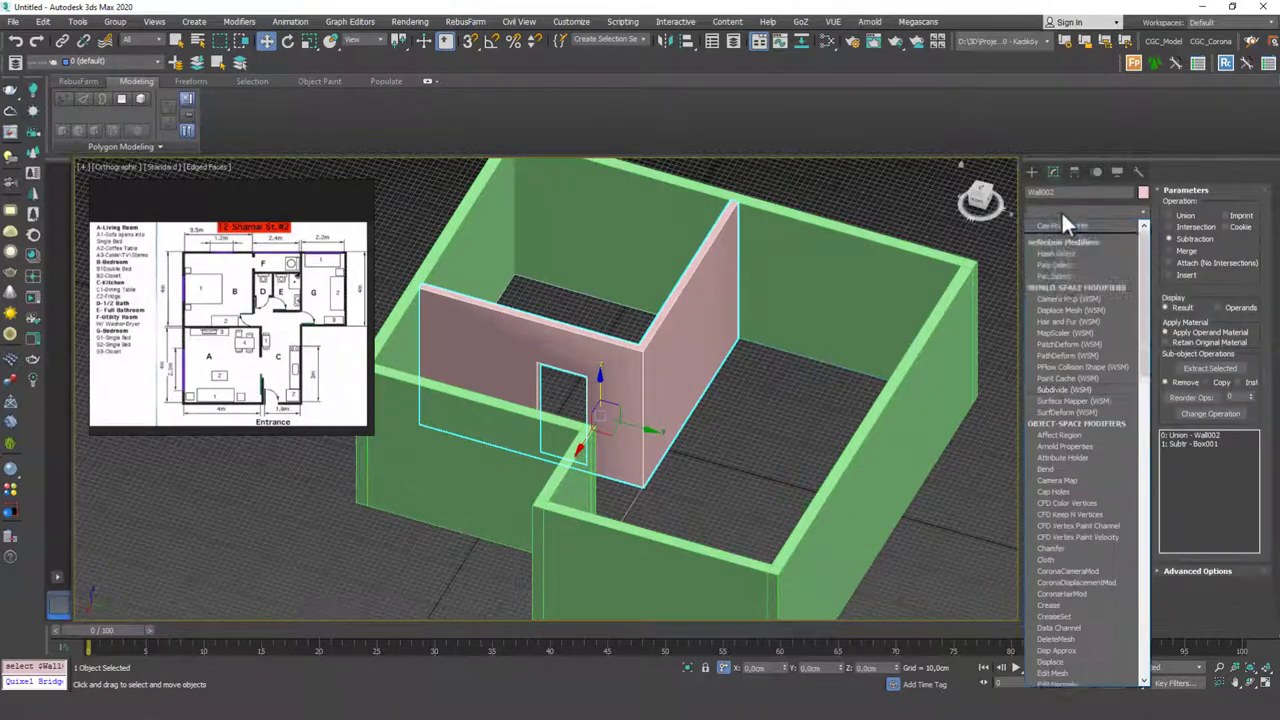
{"action": "left_click", "coordinate": [1062, 316]}
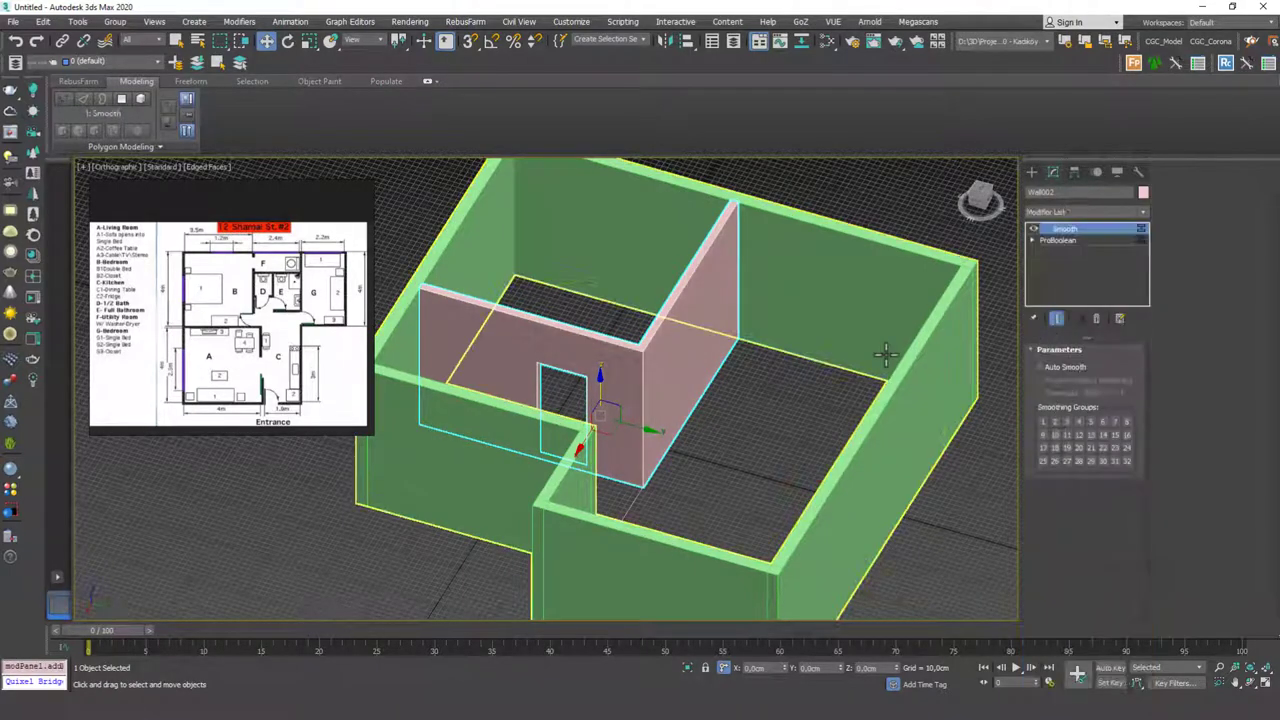
{"action": "middle_click_drag", "start_coordinate": [684, 424], "coordinate": [697, 395], "text": "alt"}
{"action": "left_click", "coordinate": [808, 278]}
{"action": "left_click", "coordinate": [696, 383]}
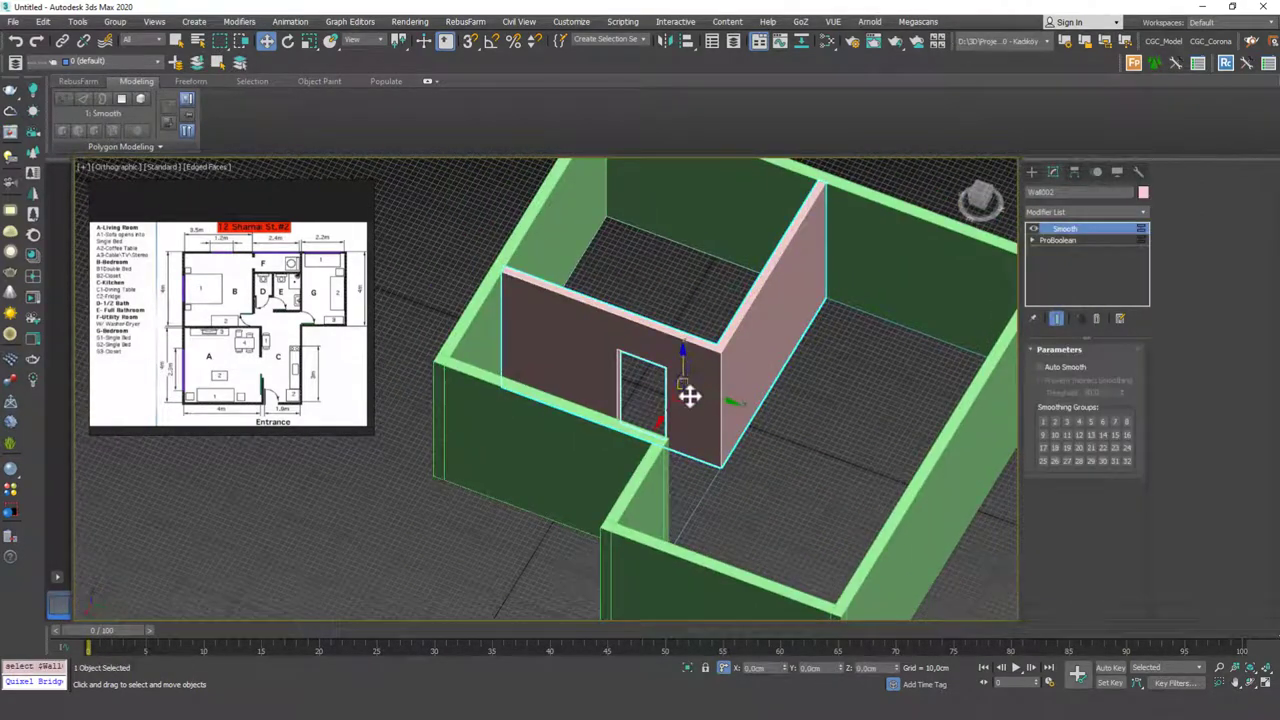